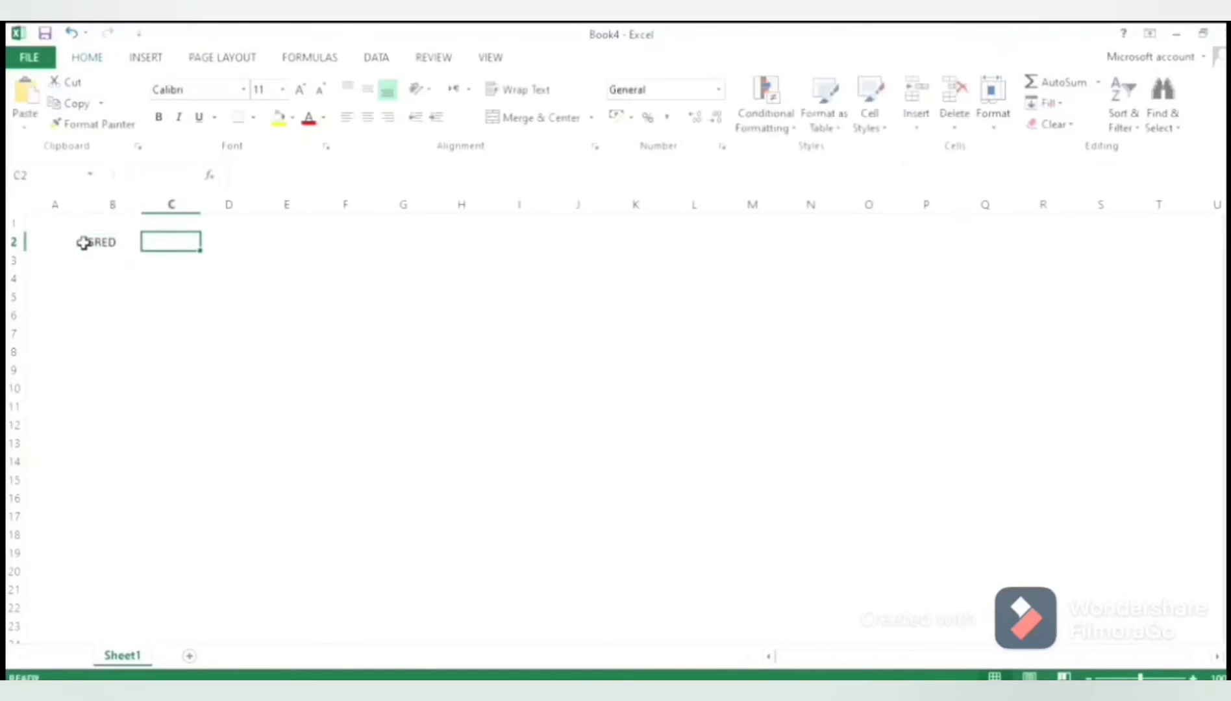
Enter the column headers BILANGAN in C2 and PERATUS % in D2
text(BILANGAN)
key(Tab)
text(PERATUS %)
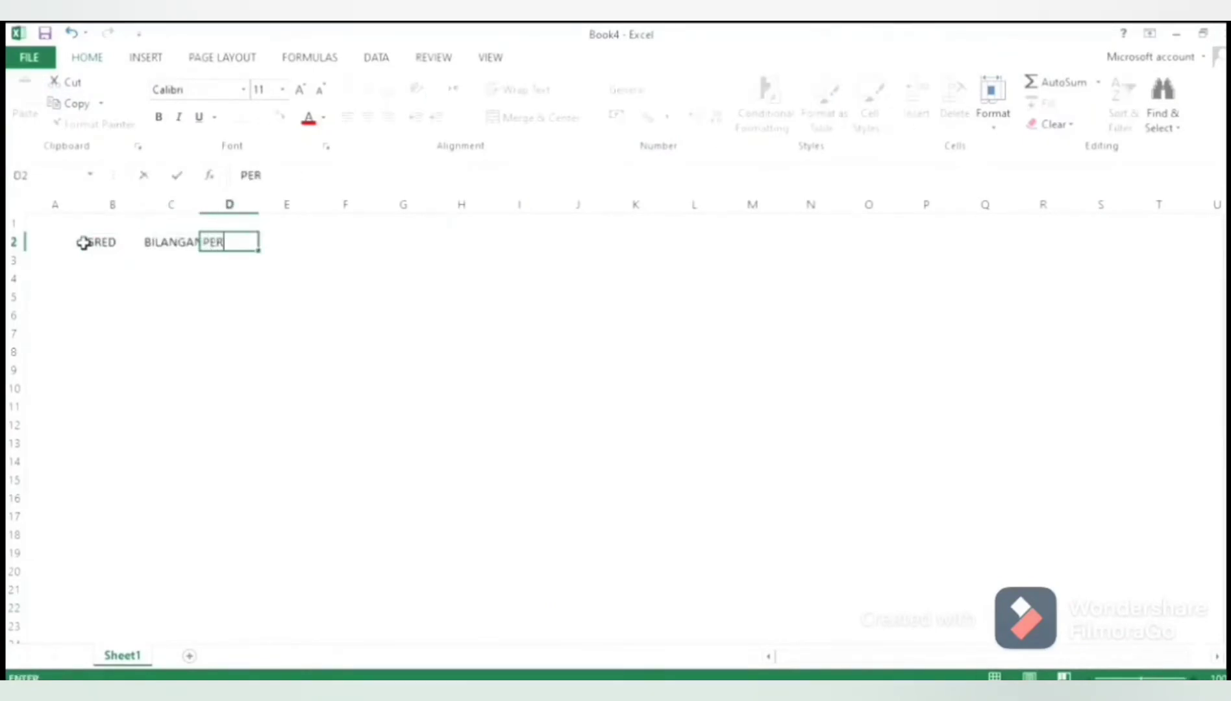
Widen columns C and D to fit their BILANGAN and PERATUS % headers
click(170, 204)
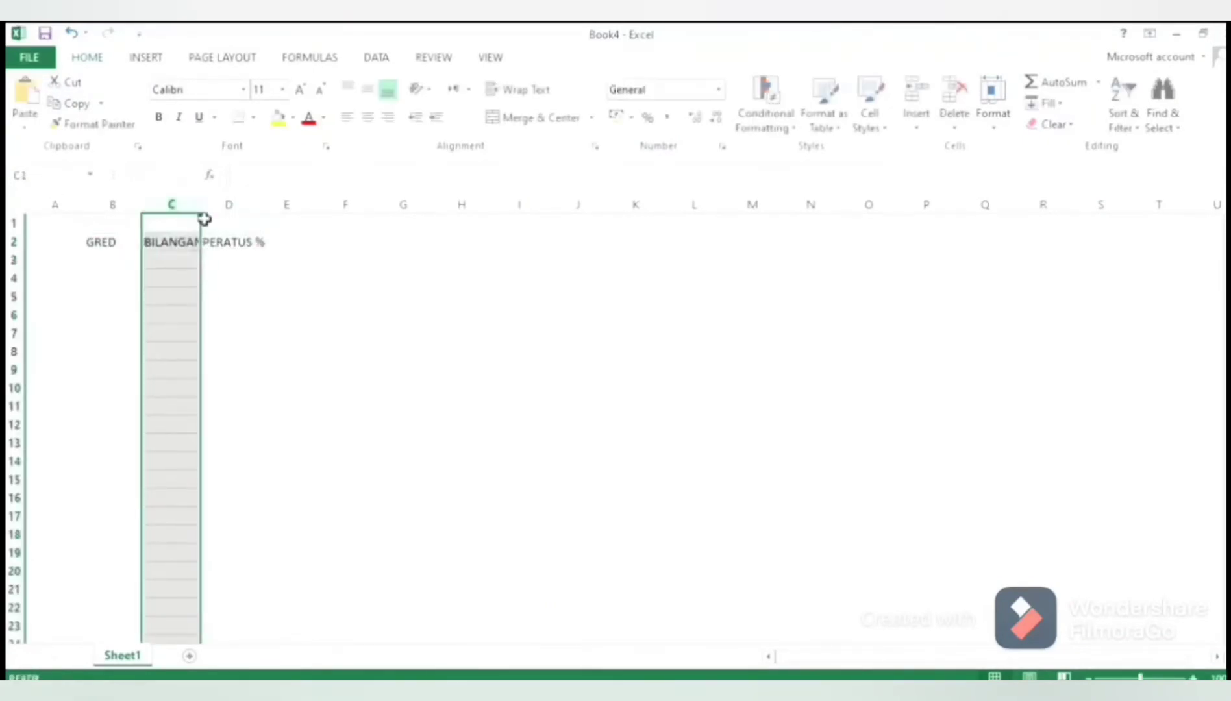
double_click(201, 211)
click(247, 205)
drag(275, 211, 290, 207)
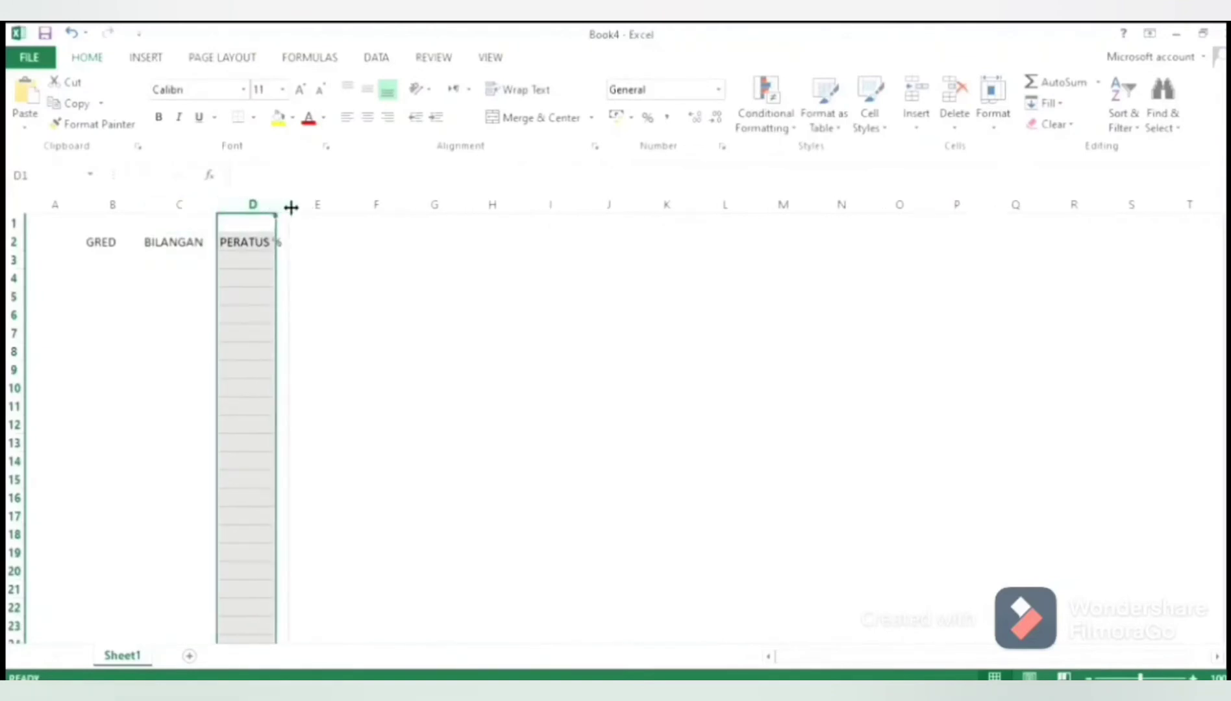
List the grades TH, G, E, D and C in cells B3 to B7 under GRED
click(132, 266)
text(TH)
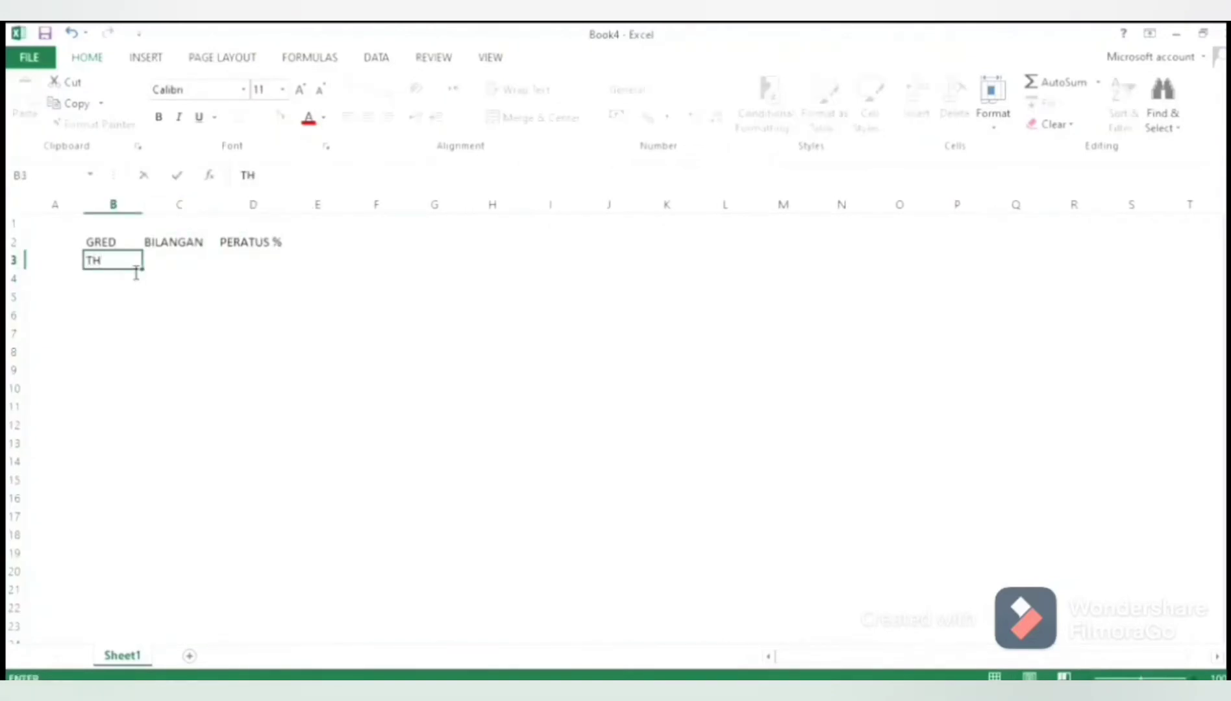
key(Return)
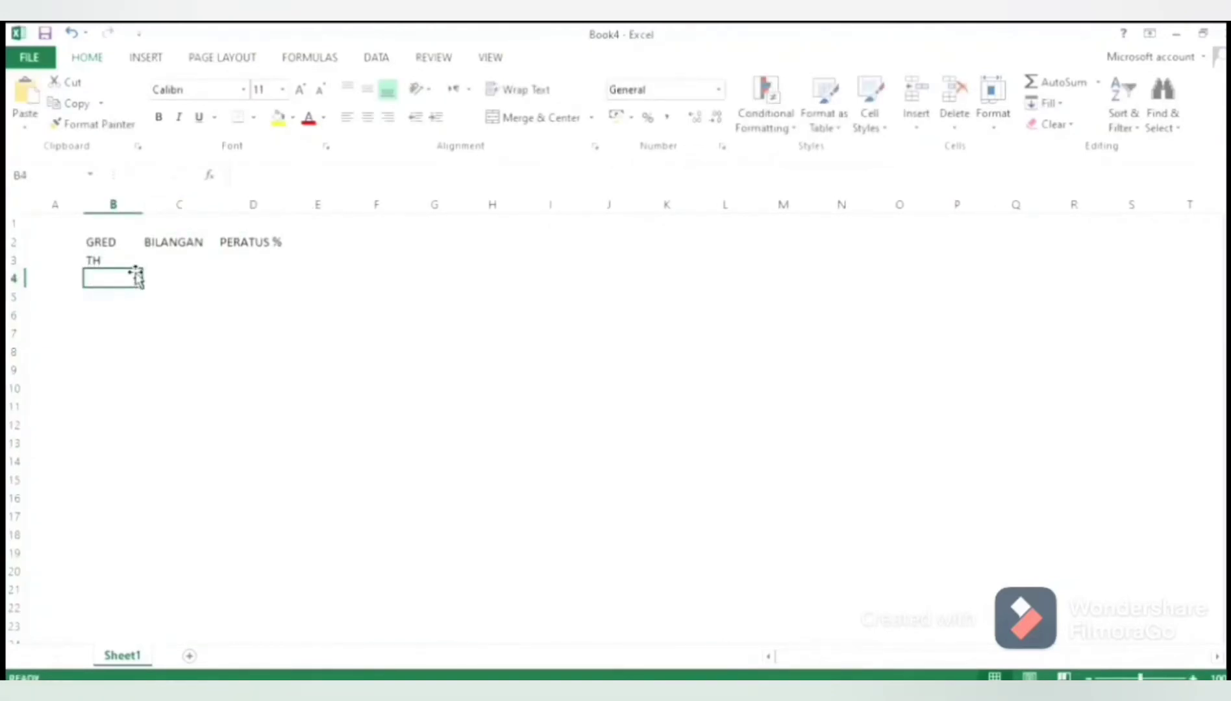
text(G)
key(Delete)
key(Return)
text(E)
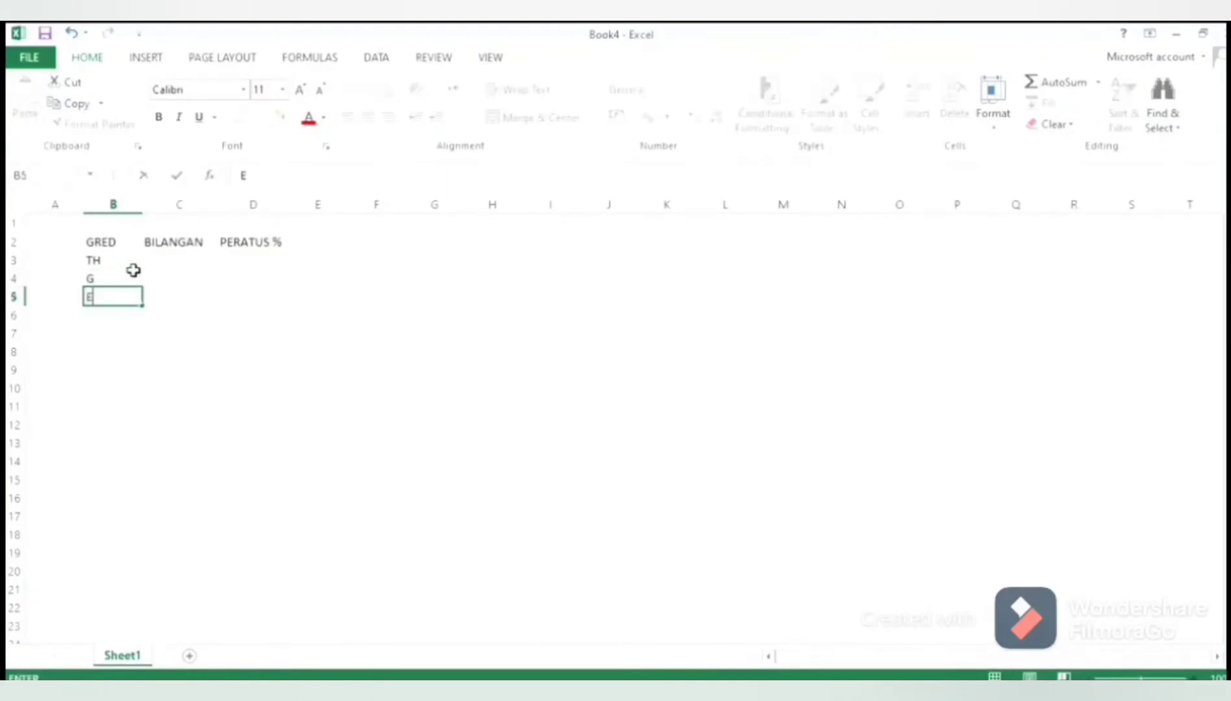
key(Return)
text(D)
key(Return)
text(C)
key(Return)
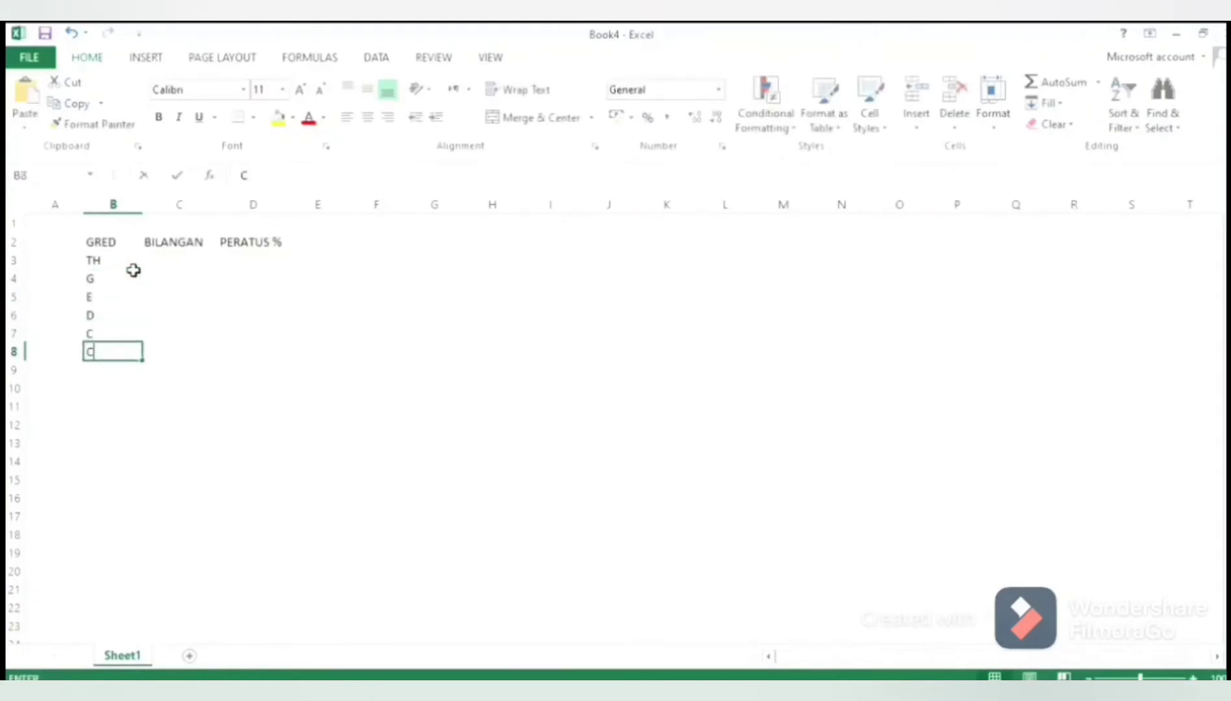
Continue the GRED list with C+, B, B+, A-, A and A+ in cells B8 to B13
text(C+)
key(Return)
text(B)
key(Return)
text(B+)
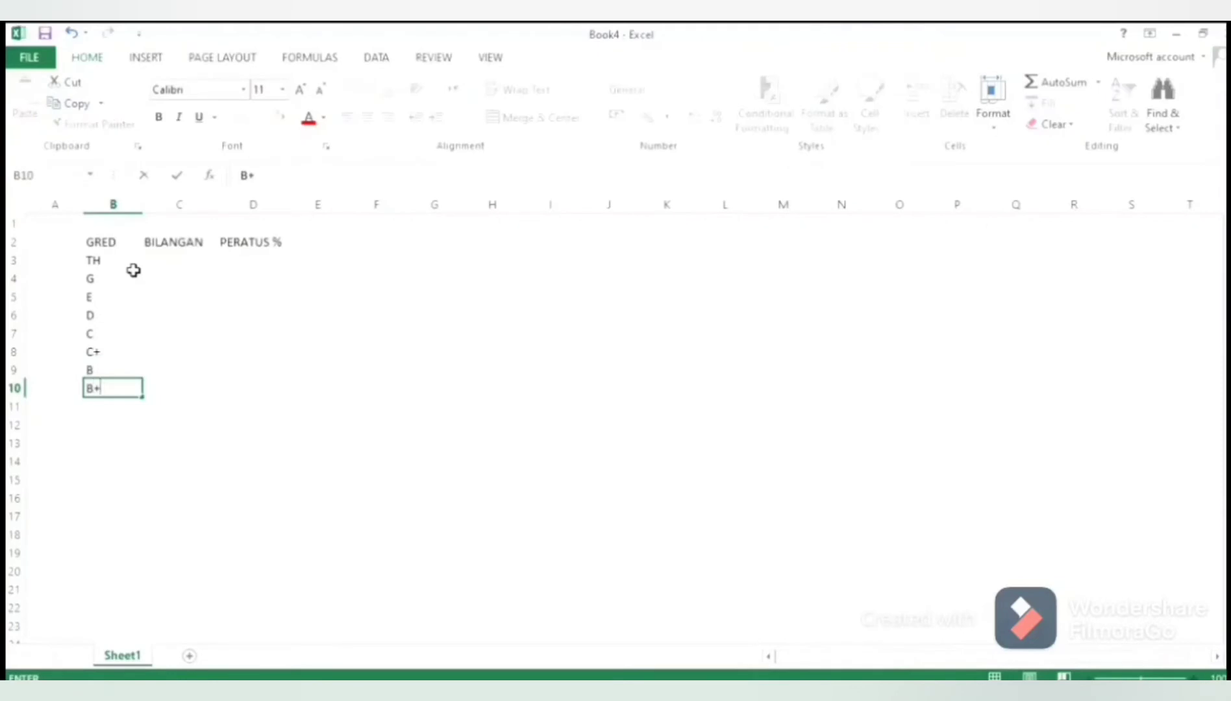
key(Return)
text(A-)
key(Return)
text(A-)
key(Return)
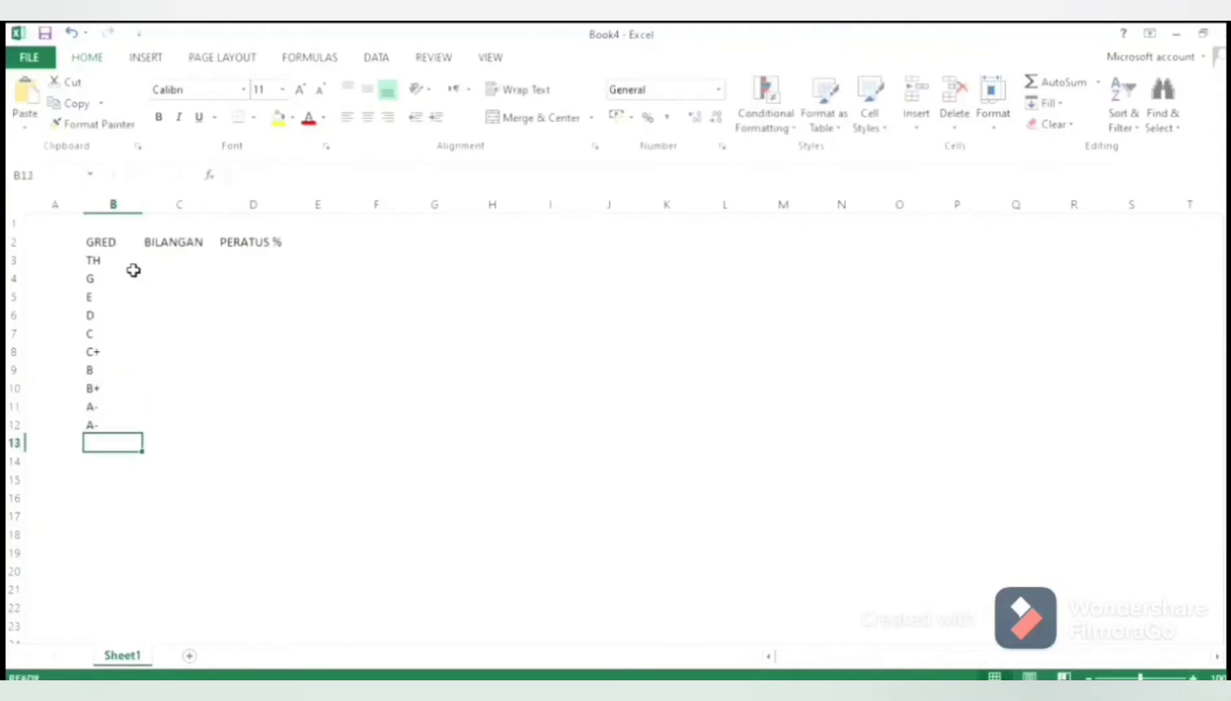
key(Up)
text(A)
key(Return)
text(A+)
Enter the BILANGAN counts for A+ up to C+ in C13 to C8: 3, 7, 4, 3, 1, 1
key(Tab)
text(3)
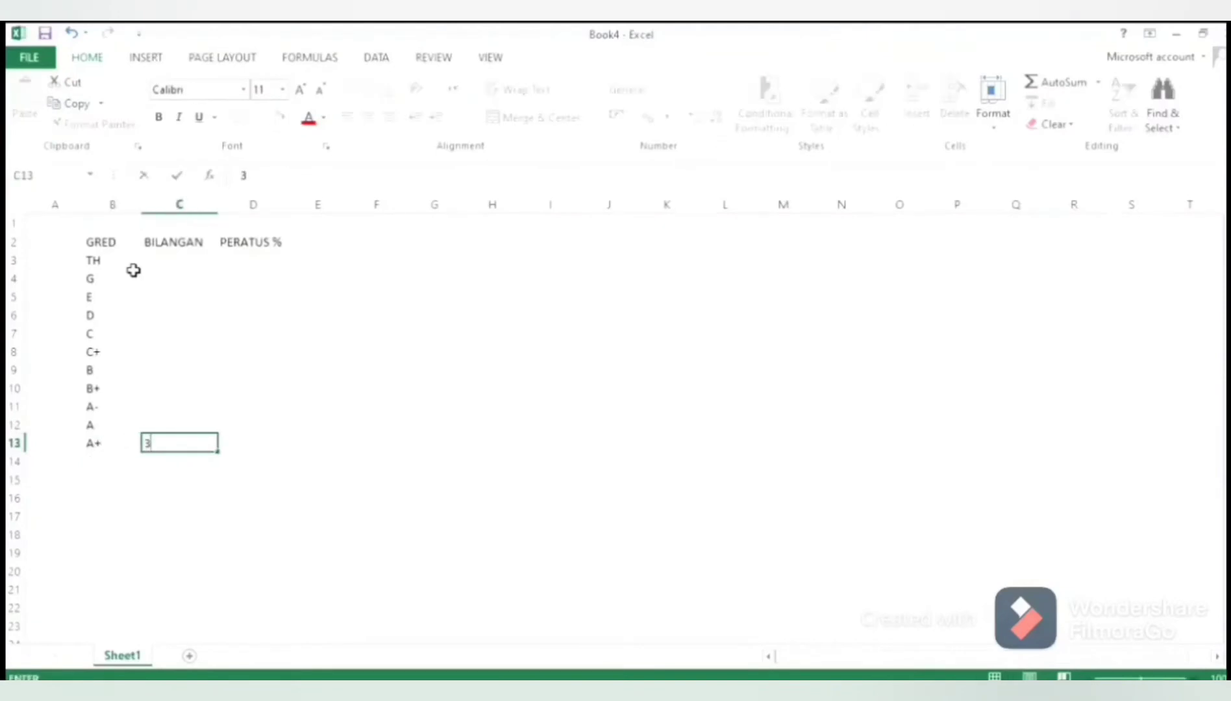
key(Up)
text(7)
key(Up)
text(4)
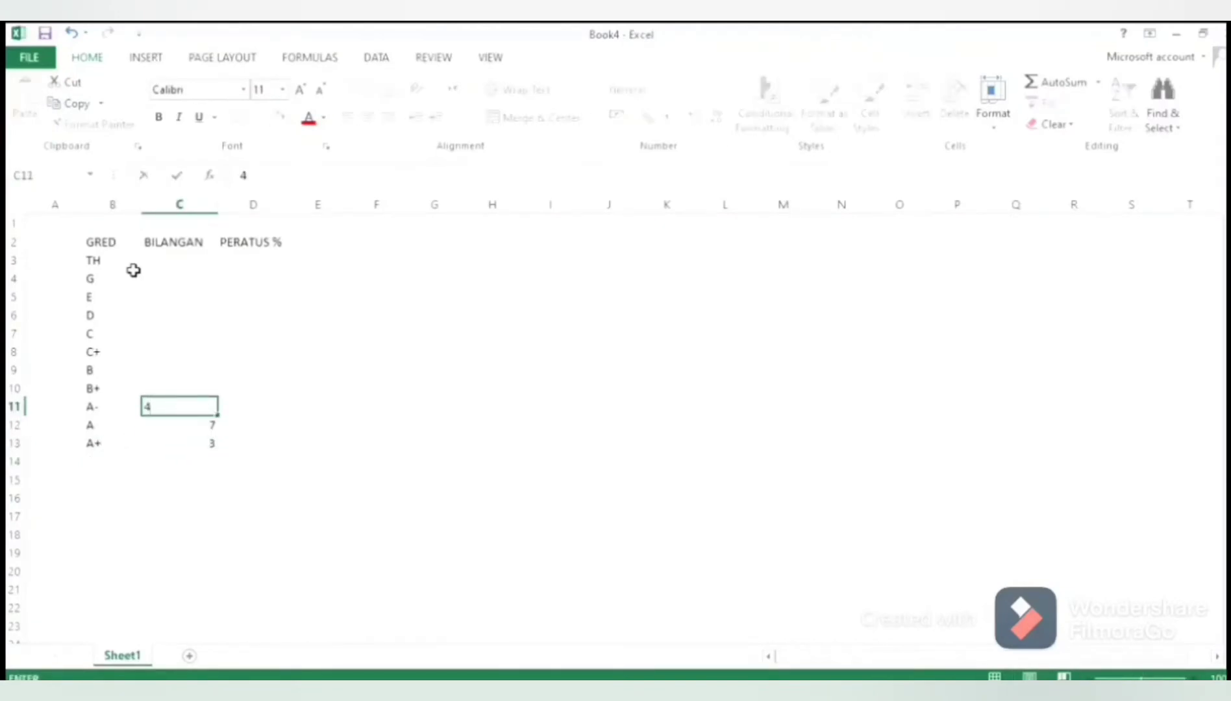
key(Up)
text(3)
key(Up)
text(1)
key(Up)
text(1)
key(Up)
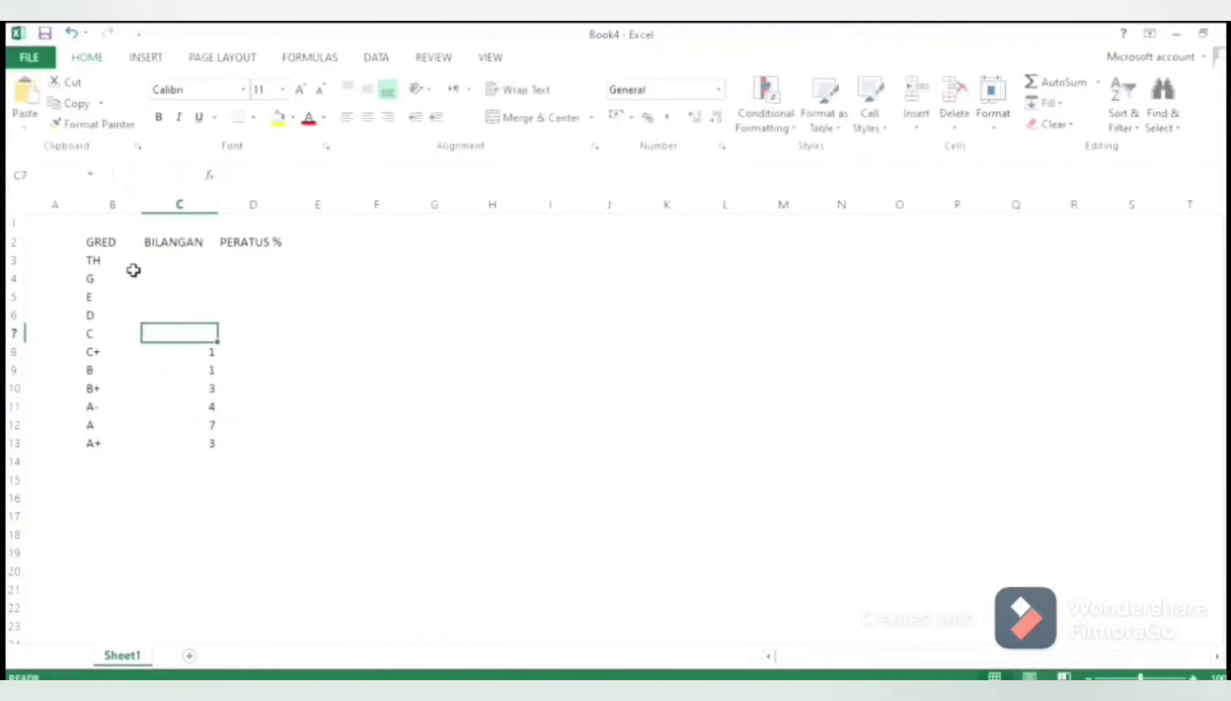
Enter the BILANGAN count 1 for grade C in C7 and 0 for grades D, E, G and TH
text(1)
key(Up)
text(0)
key(Up)
text(0)
key(Up)
text(0)
key(Up)
Fill PERATUS % with 0 in cells D3 to D6 and 5 in D7
text(0)
key(Tab)
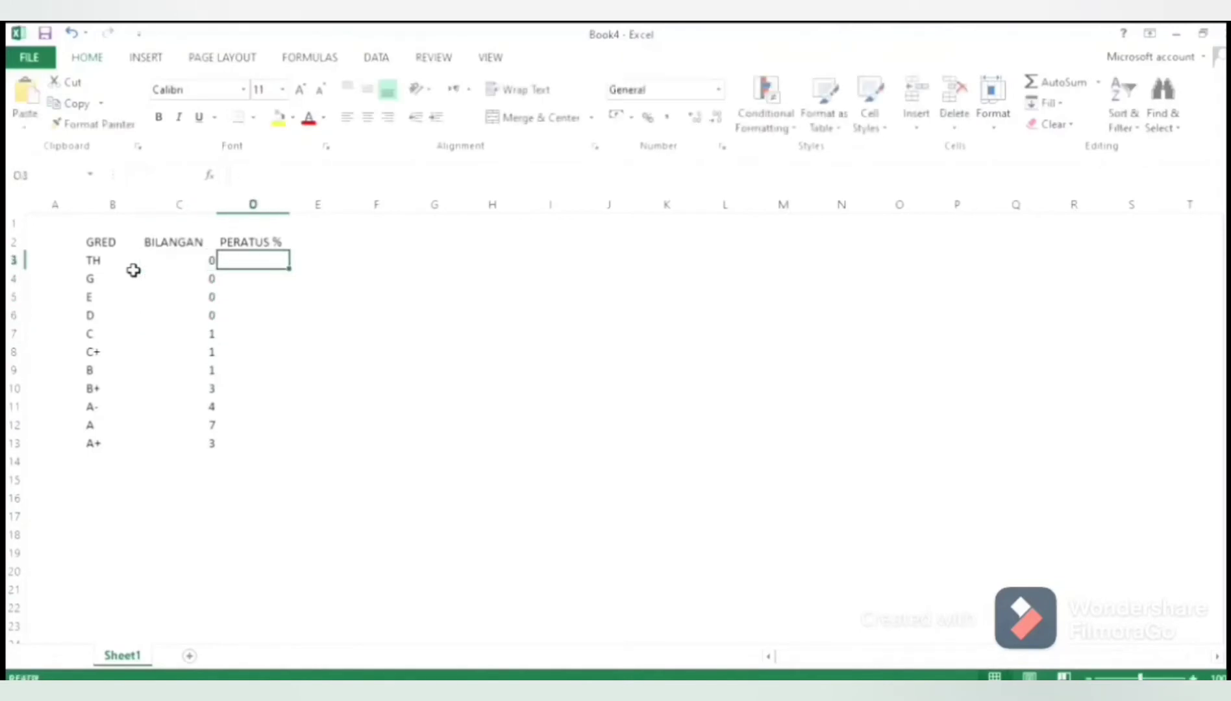
text(0)
key(Down)
text(0)
key(Down)
text(0)
Enter the remaining PERATUS % values 5, 5, 15, 20, 35 and 15 in cells D8 to D13
key(Down)
text(5)
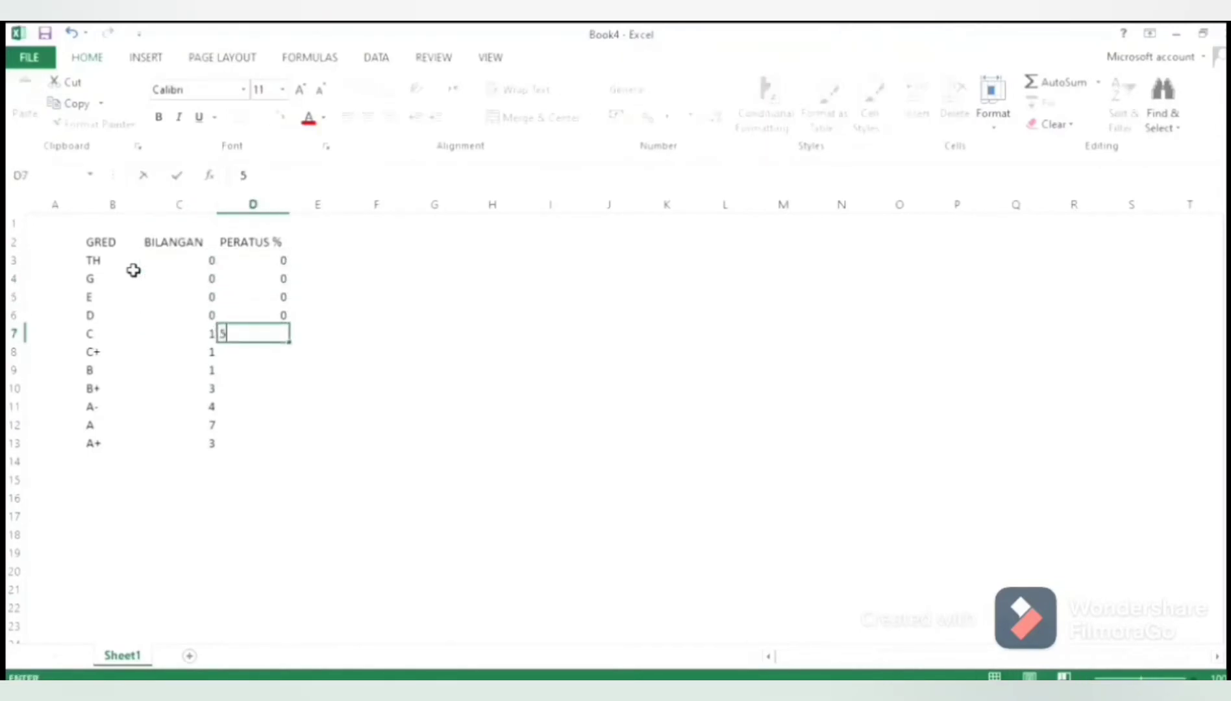
key(Down)
text(5)
key(Down)
text(5)
key(Down)
text(1520)
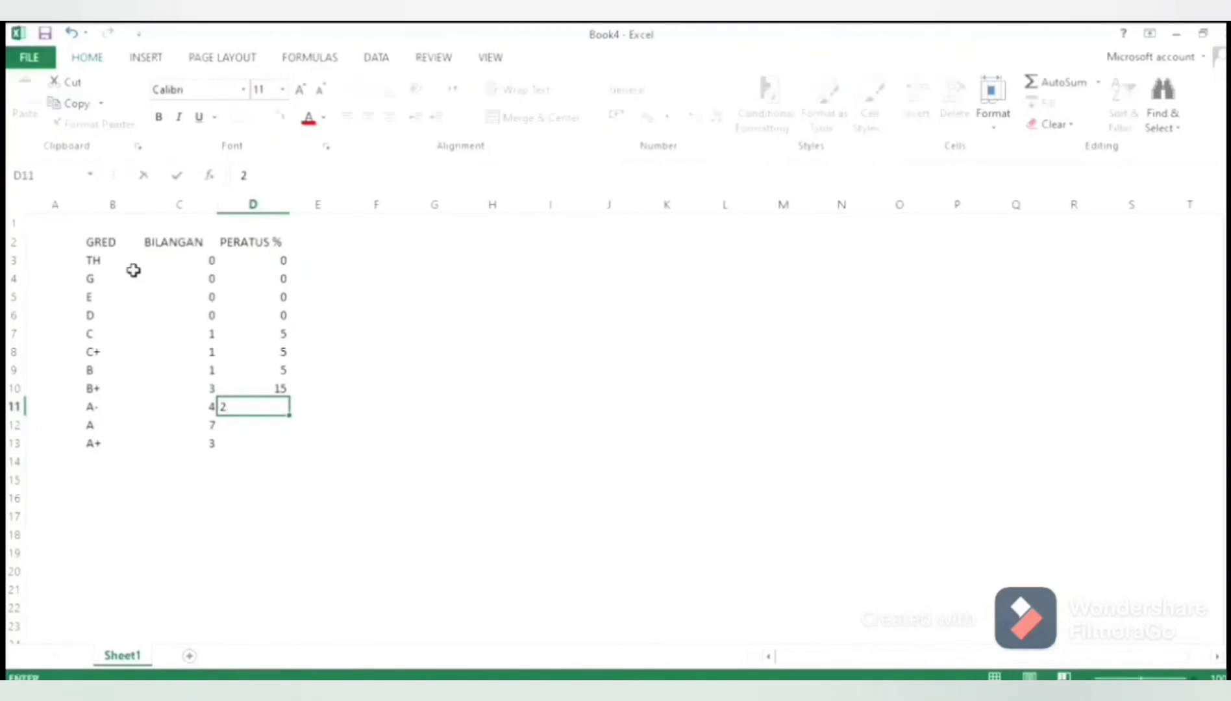
key(Down)
text(35)
key(Down)
text(15)
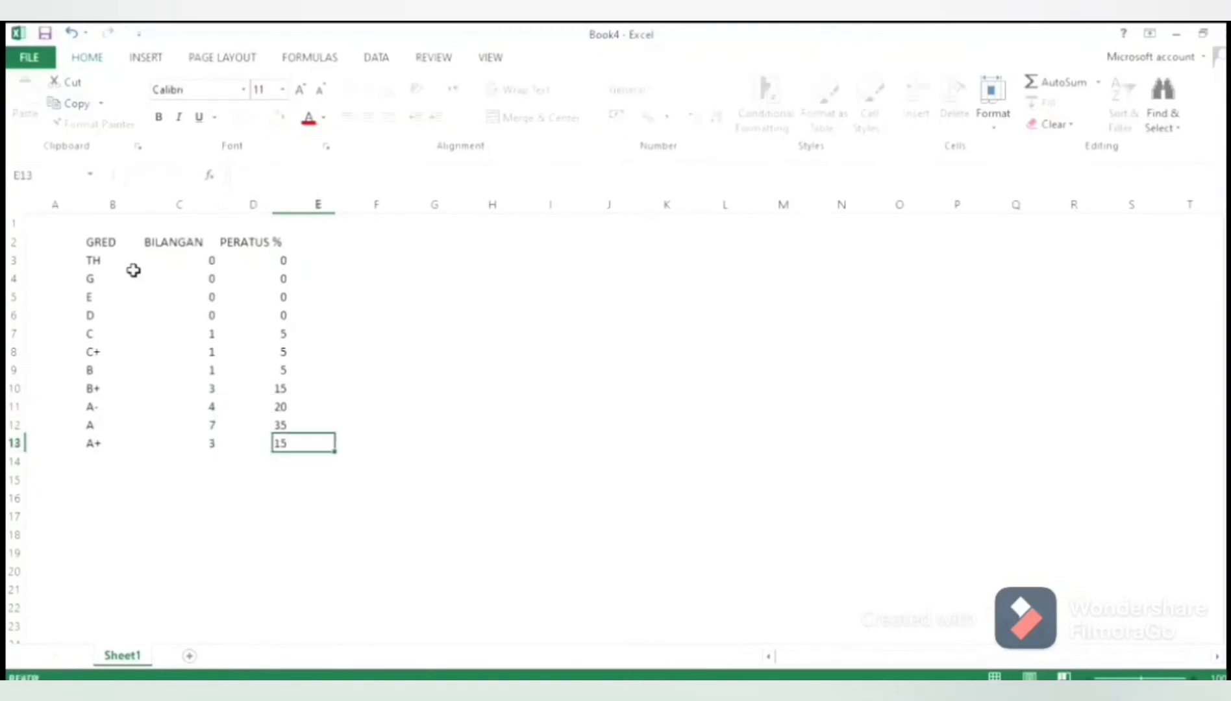
key(Tab)
Convert the range B2:D13 into a table with headers
drag(104, 243, 265, 448)
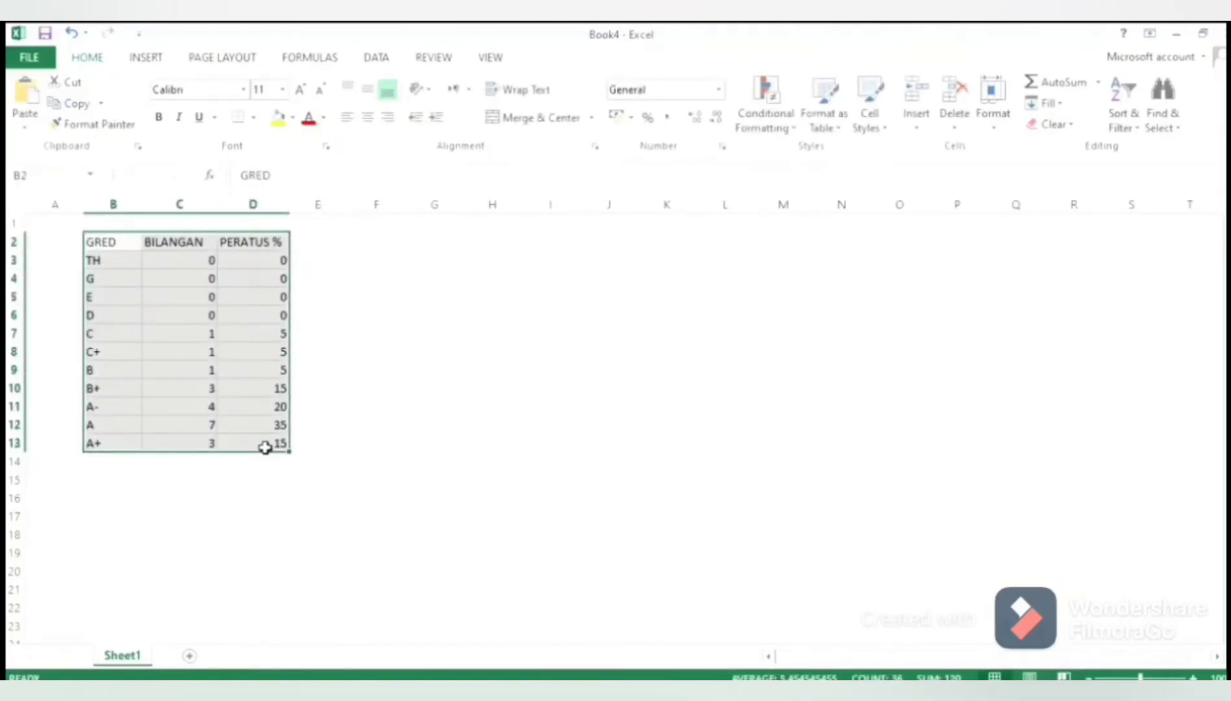
click(146, 57)
click(161, 106)
click(623, 401)
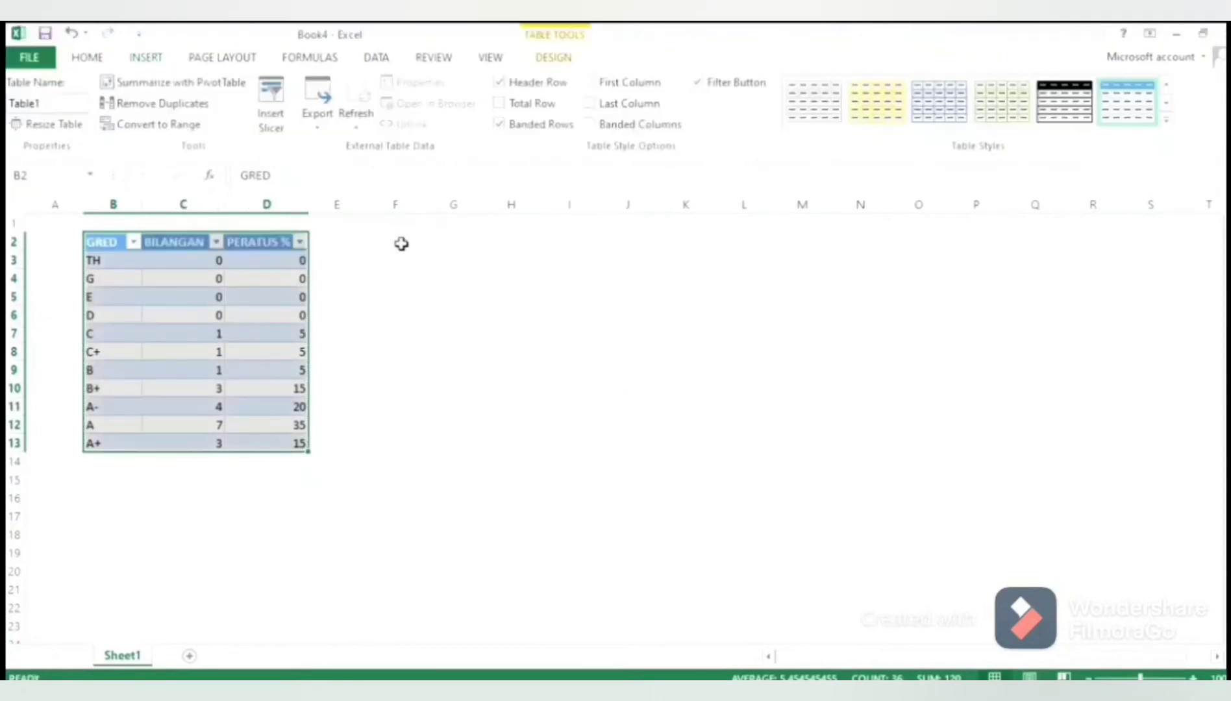
Start a second data set with the headers GRED, BILANGAN and PERATUS % in F2 to H2
click(401, 242)
text(GRED)
key(Tab)
text(BILANGAN)
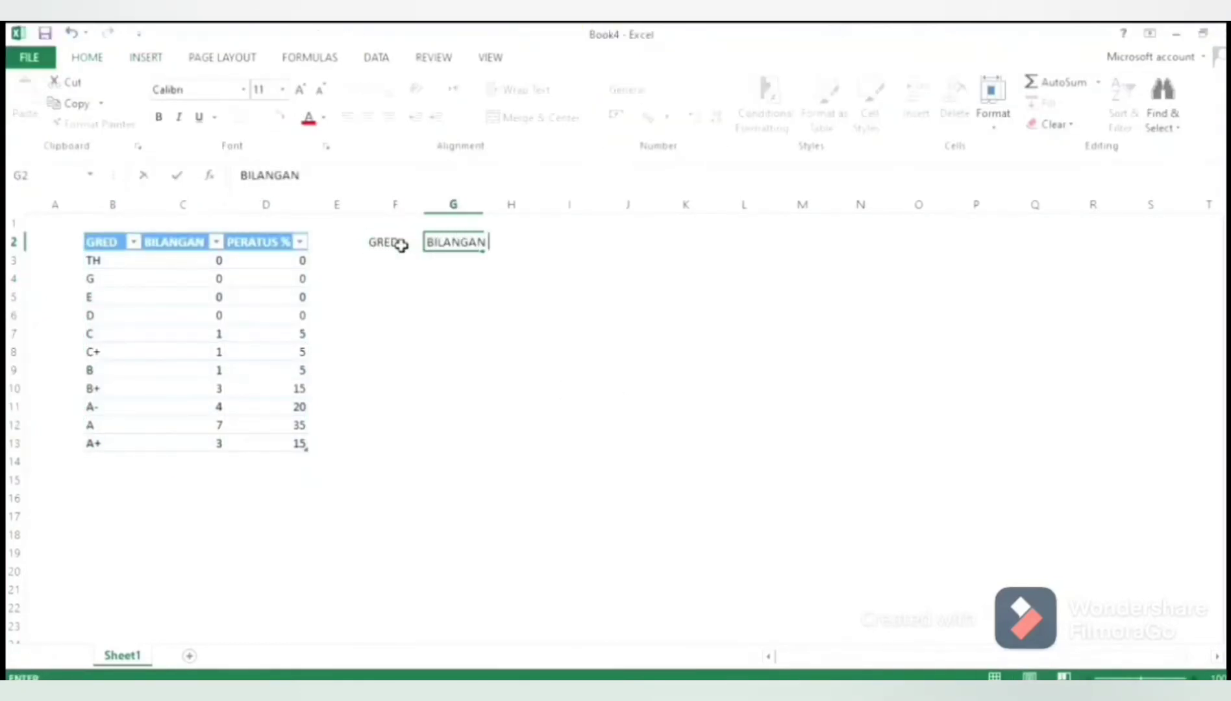
key(Tab)
text(PERATUS %)
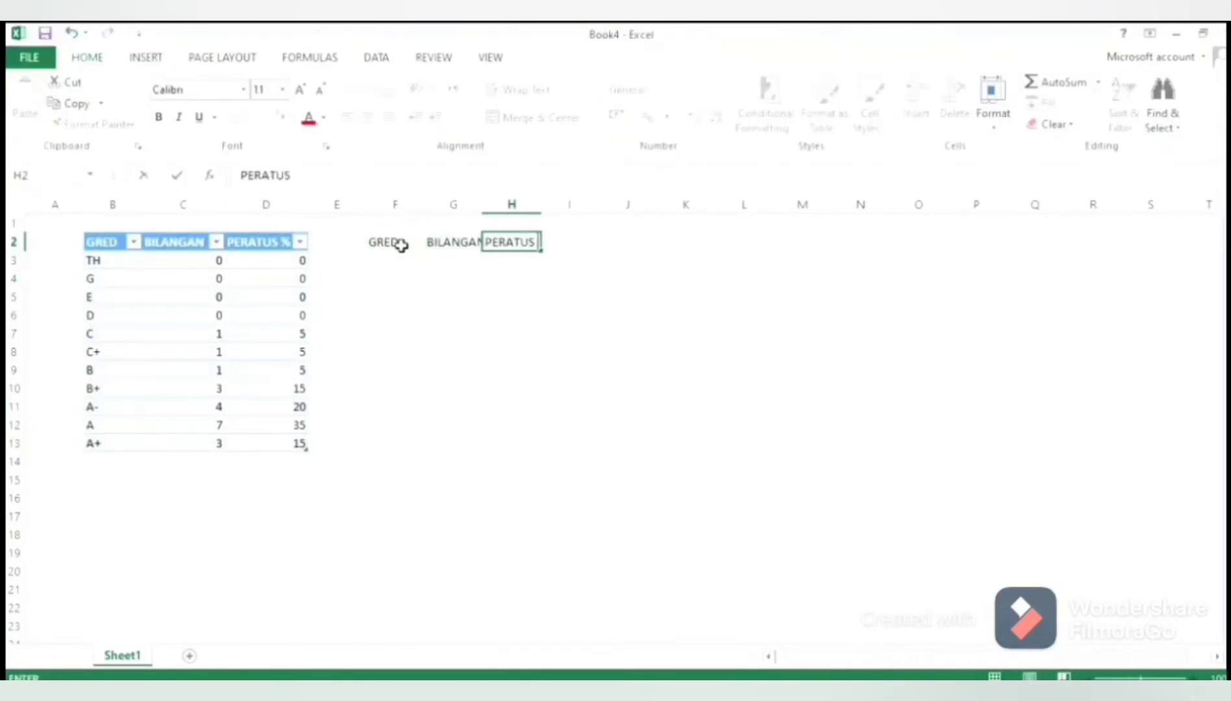
Widen columns G and H to fit the second data set's headers
click(454, 223)
drag(481, 209, 558, 210)
click(523, 205)
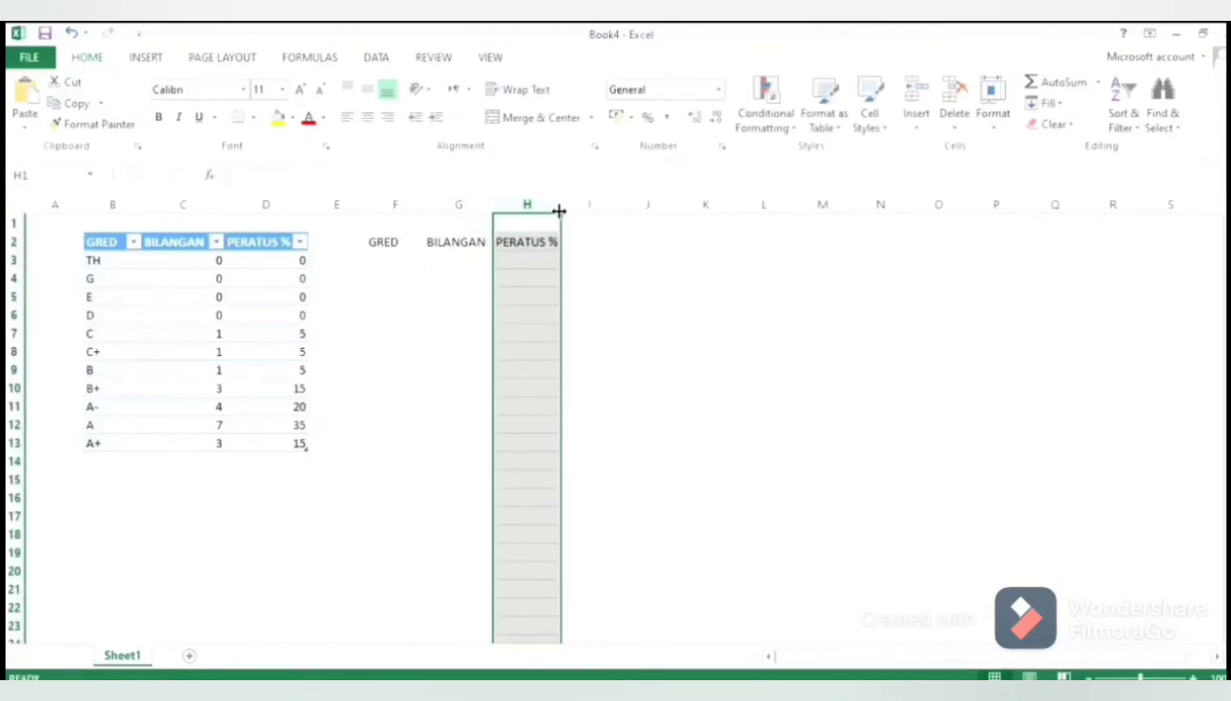
List the grades TH, G, E and D in cells F3 to F6
click(391, 265)
text(TH)
key(Return)
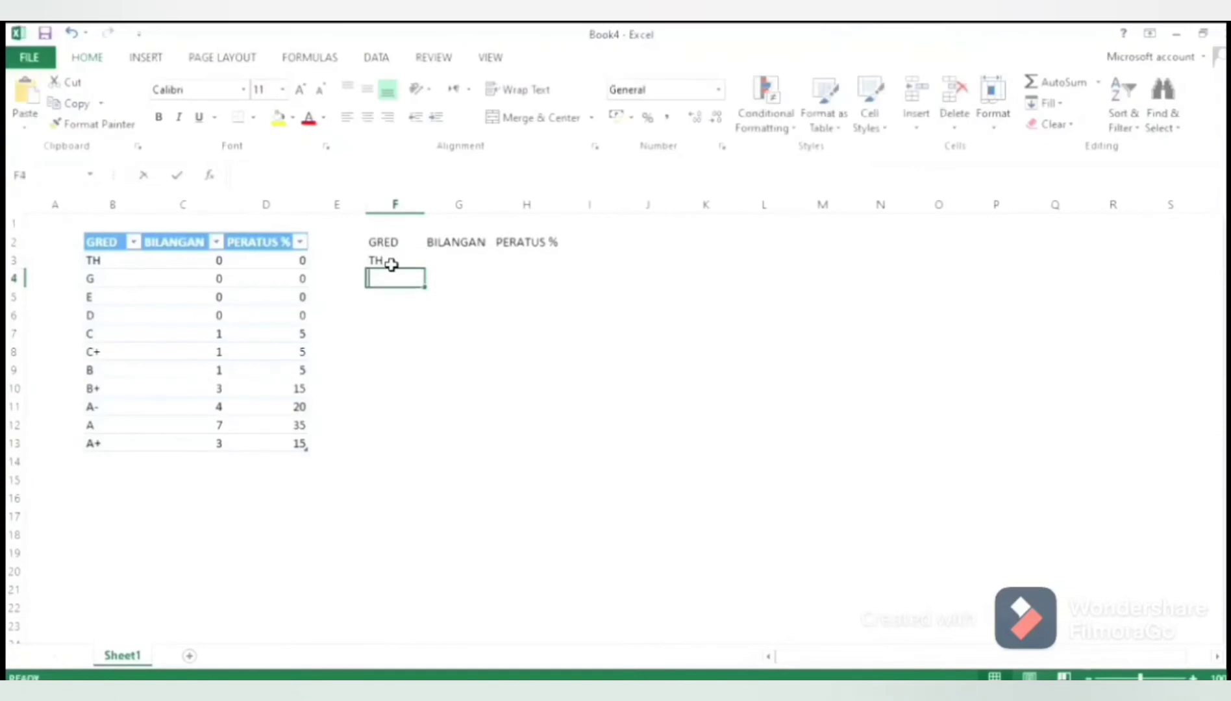
text(G)
key(BackSpace)
key(Return)
text(E)
key(Return)
text(D)
key(Return)
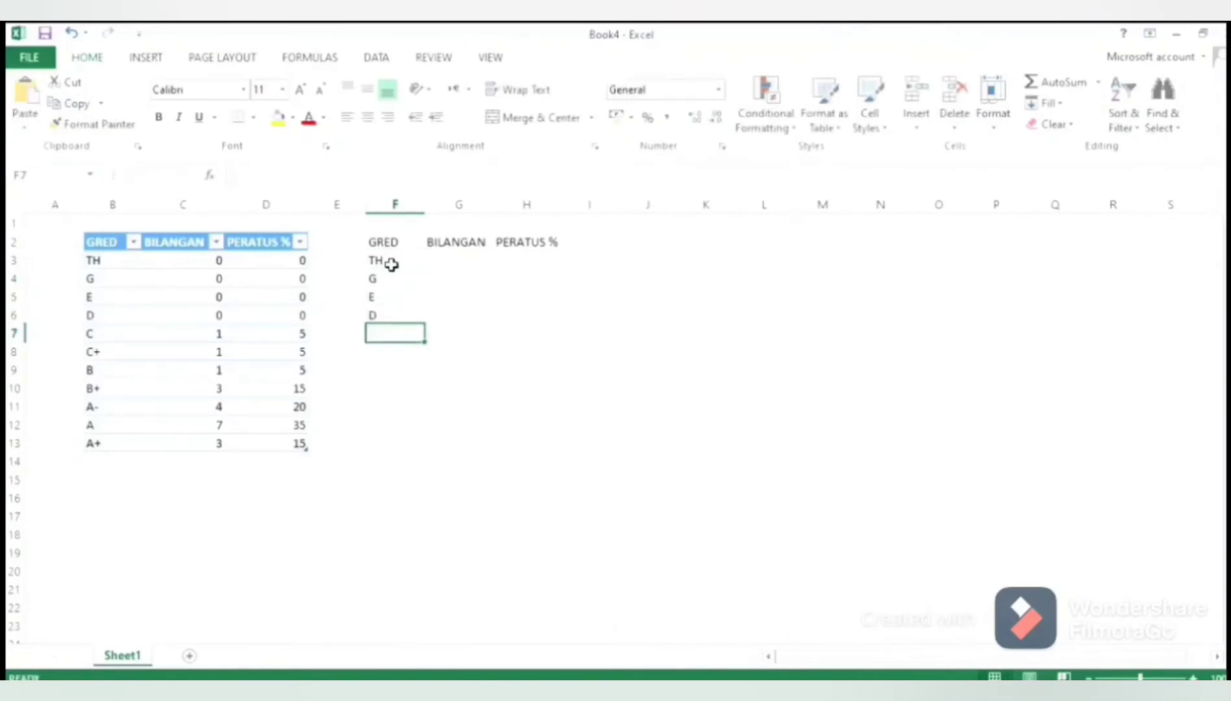
Add the grades C, C+, B and B+ in cells F7 to F10
text(C)
key(Return)
text(C+)
key(Return)
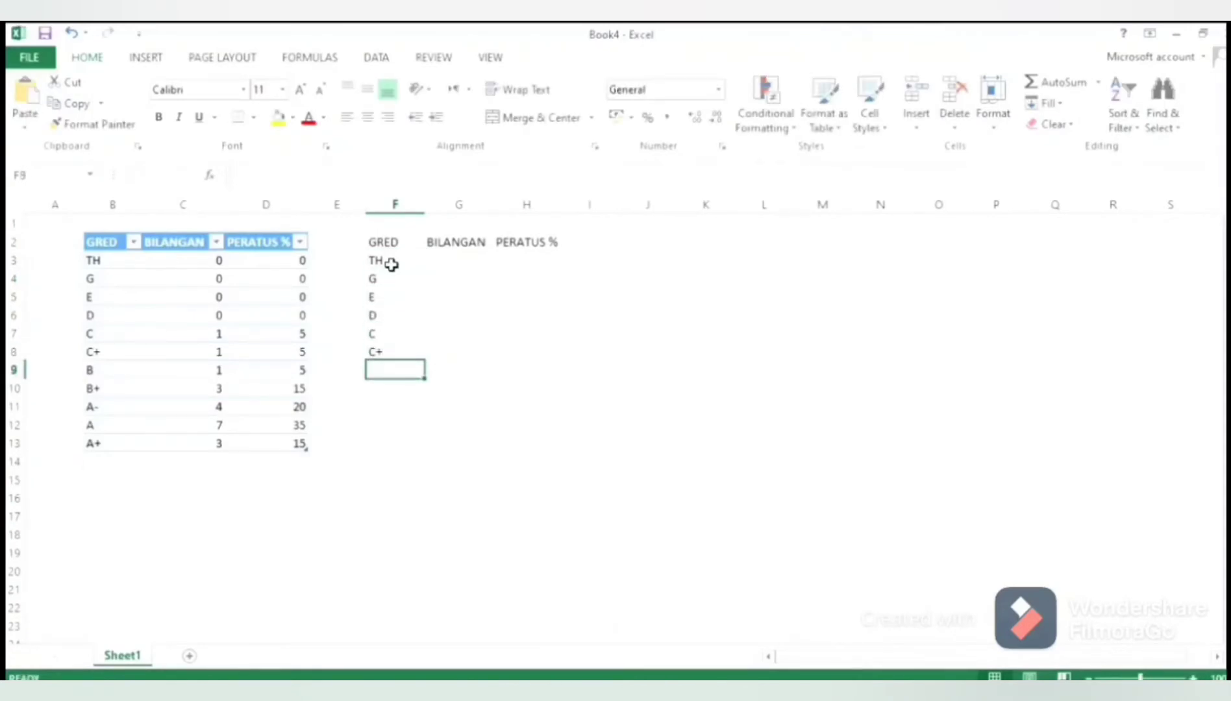
text(B)
key(Return)
text(B)
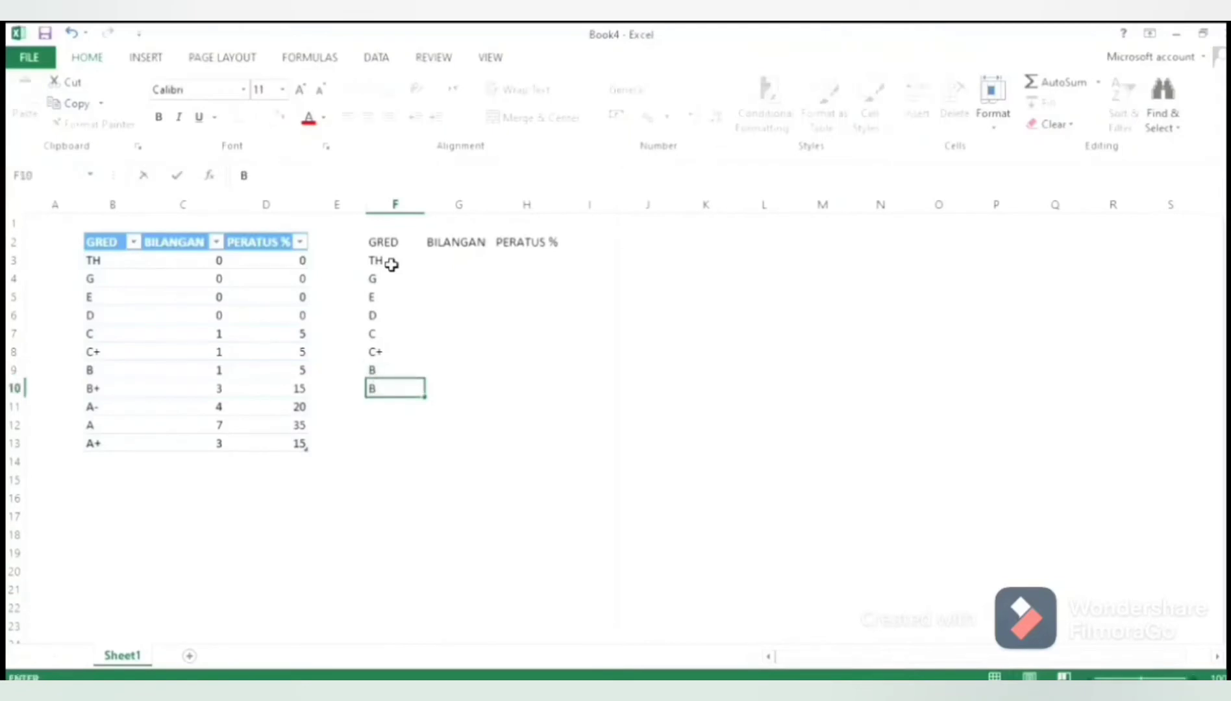
text(+)
key(Return)
Complete the second grade list with A-, A and A+ in cells F11 to F13
text(A)
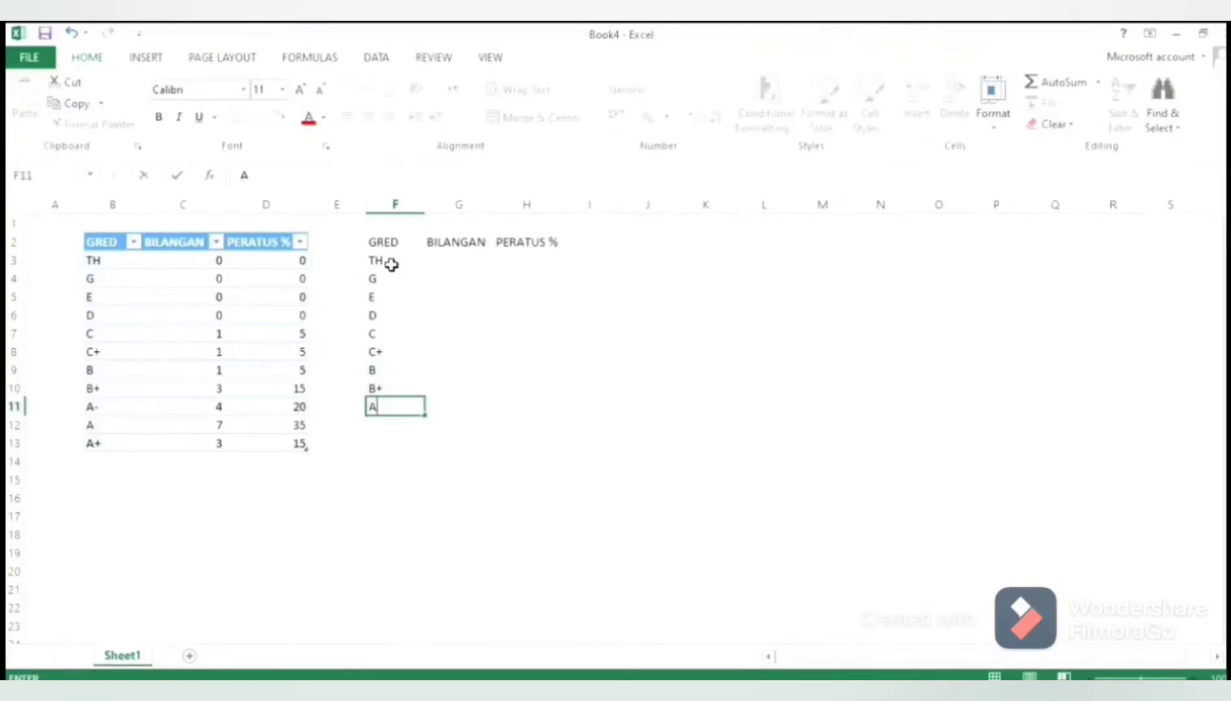
text(-)
key(Return)
text(A)
key(Return)
text(A+)
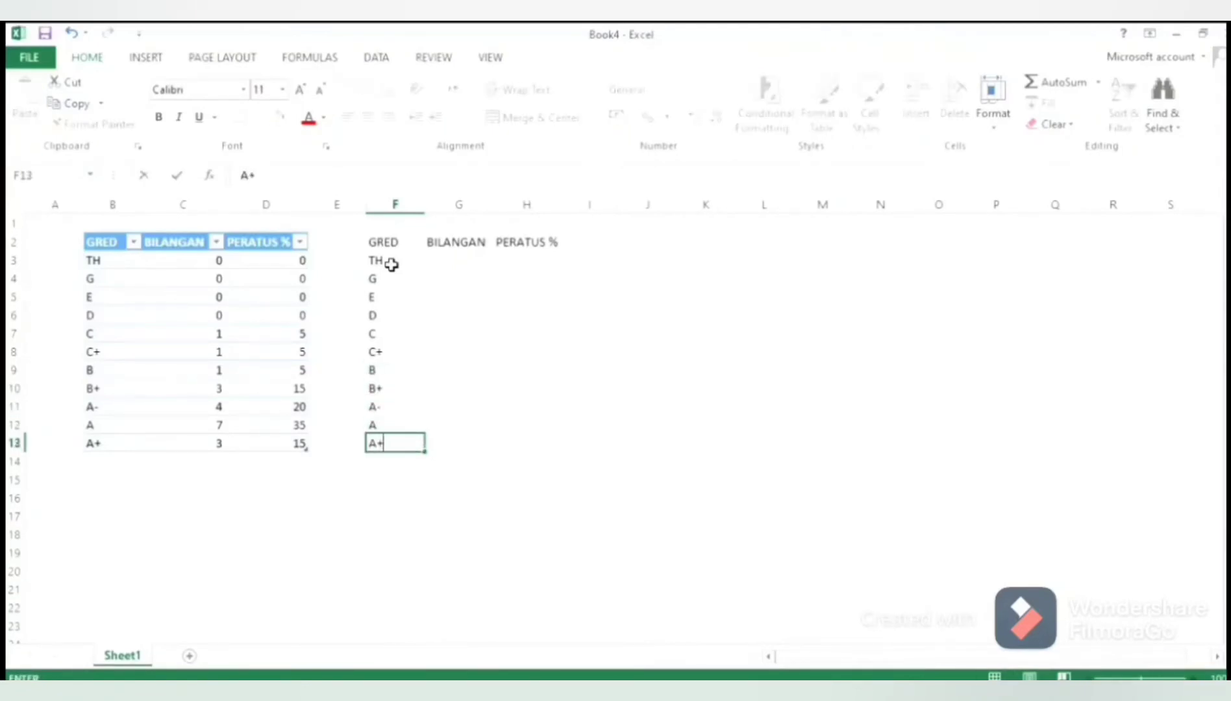
Enter the second BILANGAN counts for A+ up to C+ in G13 to G8: 2, 8, 4, 0, 3, 0
key(Tab)
text(2)
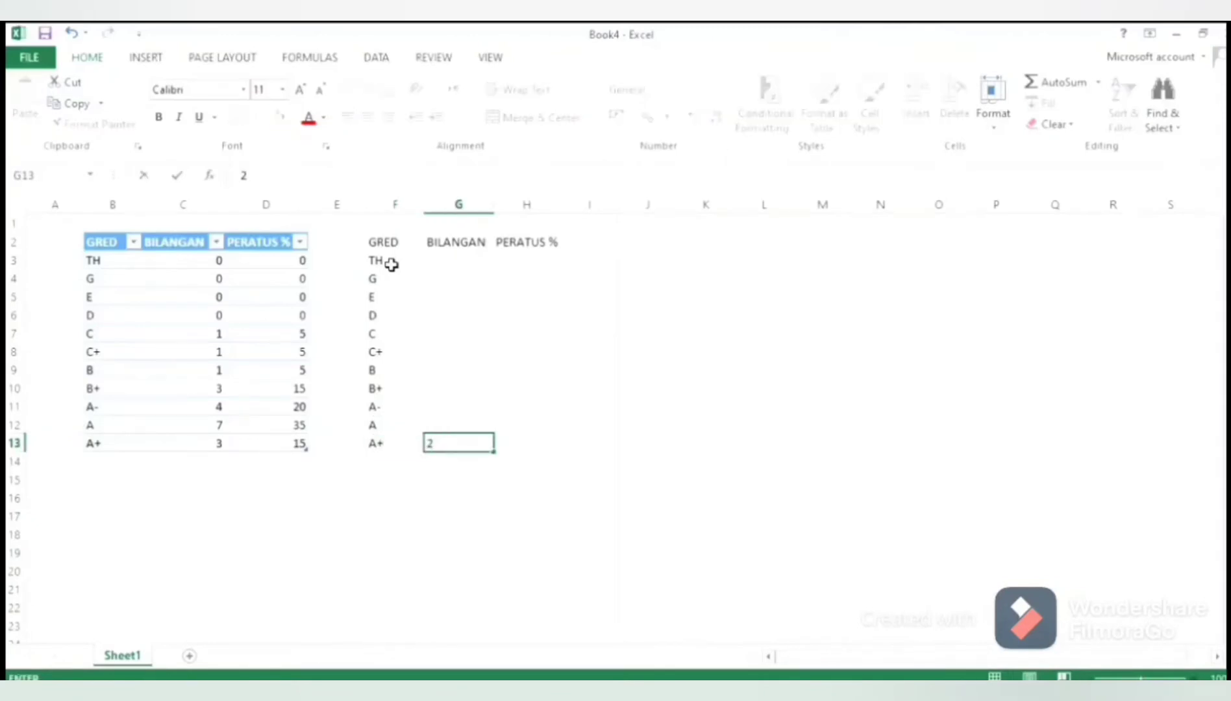
key(Up)
text(8)
key(Up)
text(4)
key(Up)
text(0)
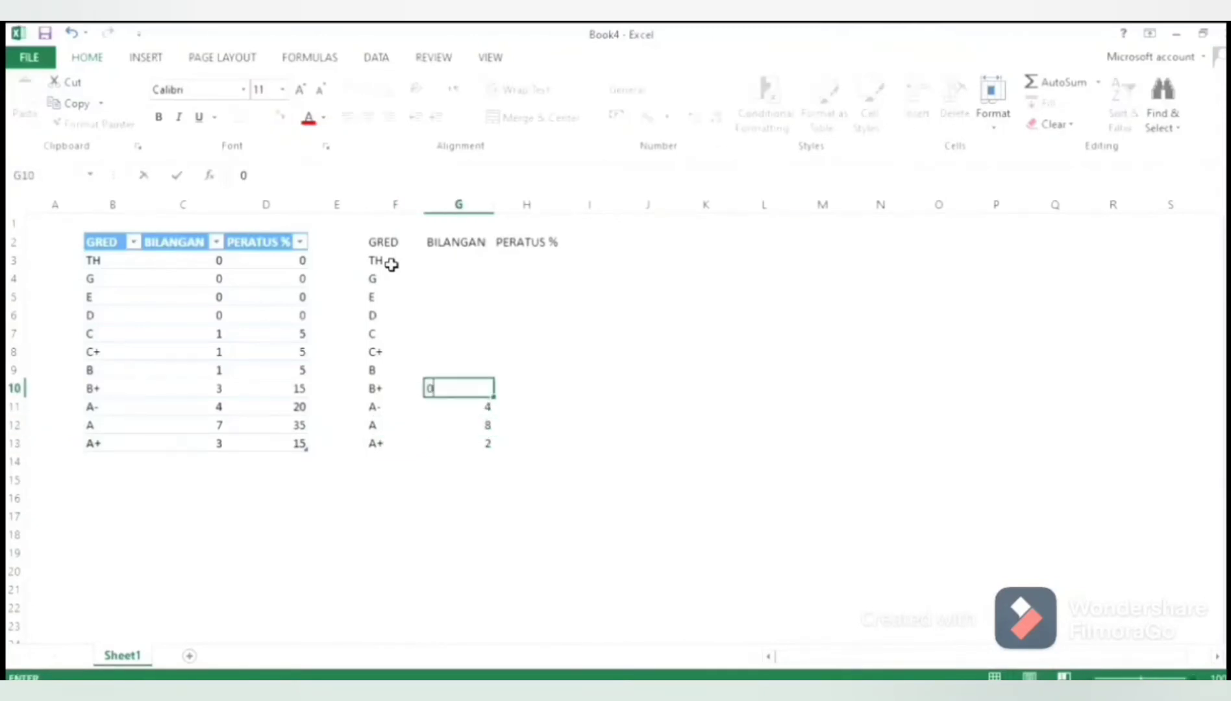
key(Up)
text(3)
key(Up)
text(0)
key(Up)
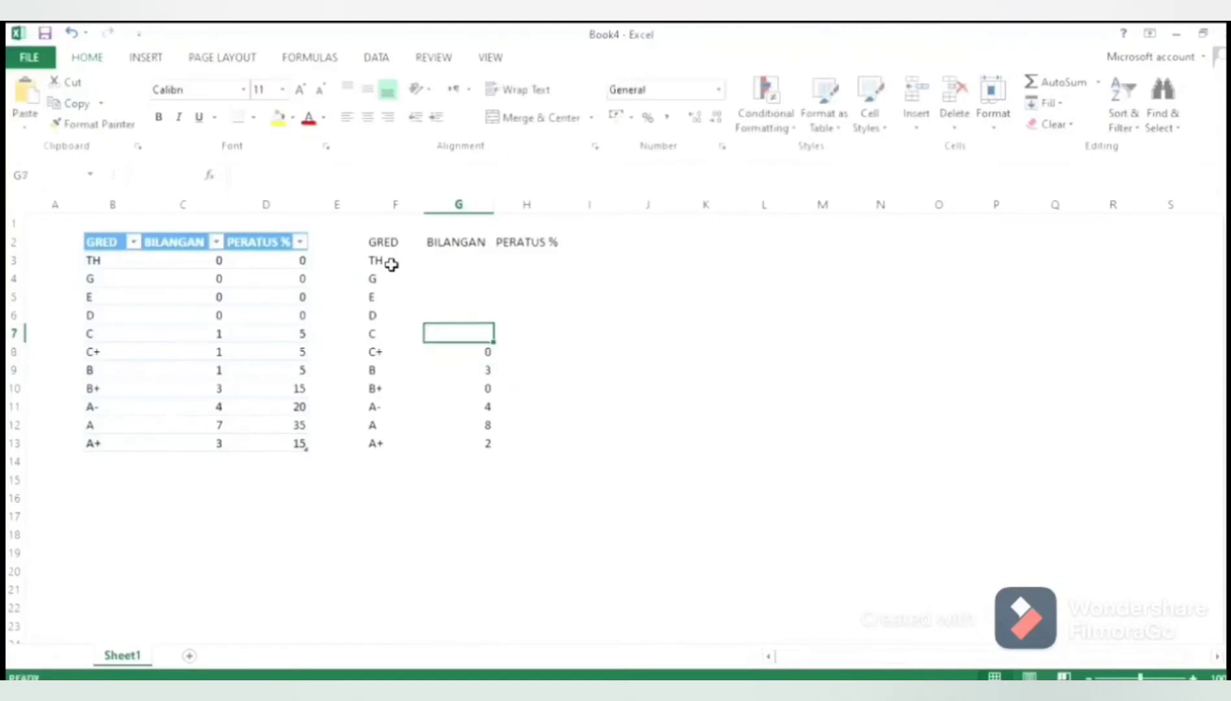
Enter the second BILANGAN counts 2 for C in G7, 1 for D, and 0 for E, G and TH
text(2)
key(Up)
text(1)
key(Up)
text(0)
key(Up)
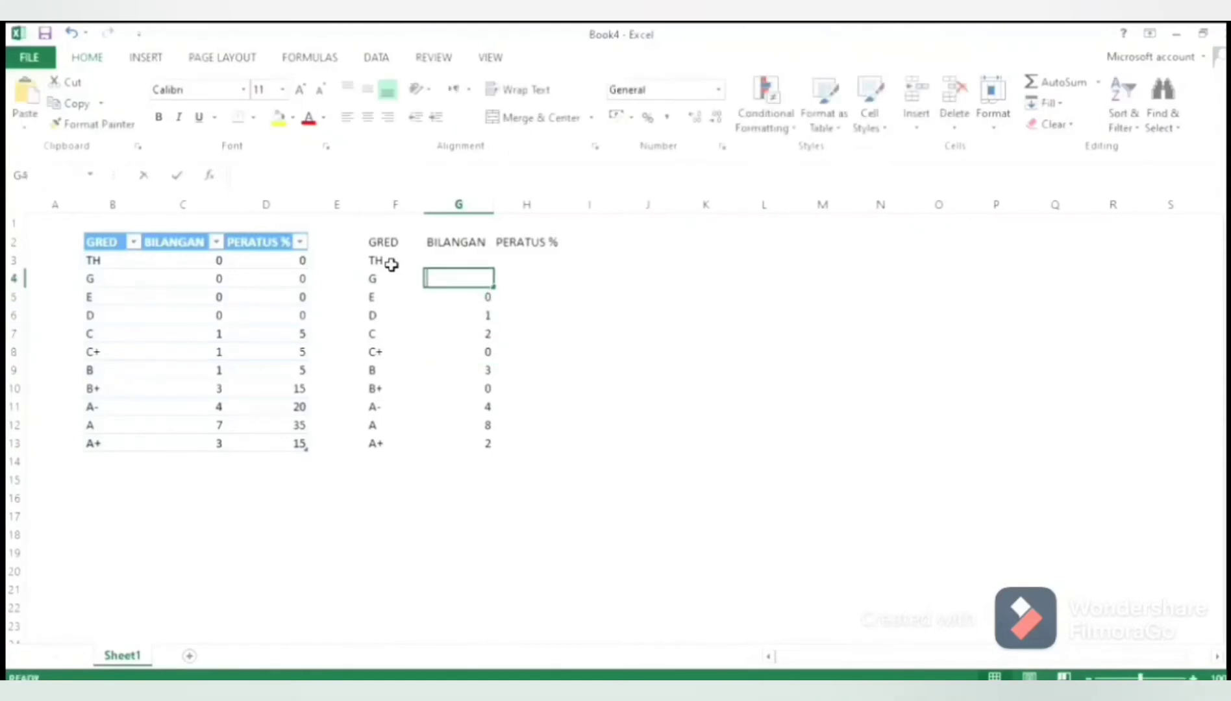
text(0)
key(Up)
Enter the second PERATUS % values 0, 0, 0, 5 and 10 in cells H3 to H7
key(Right)
text(0)
key(Down)
text(0)
key(Down)
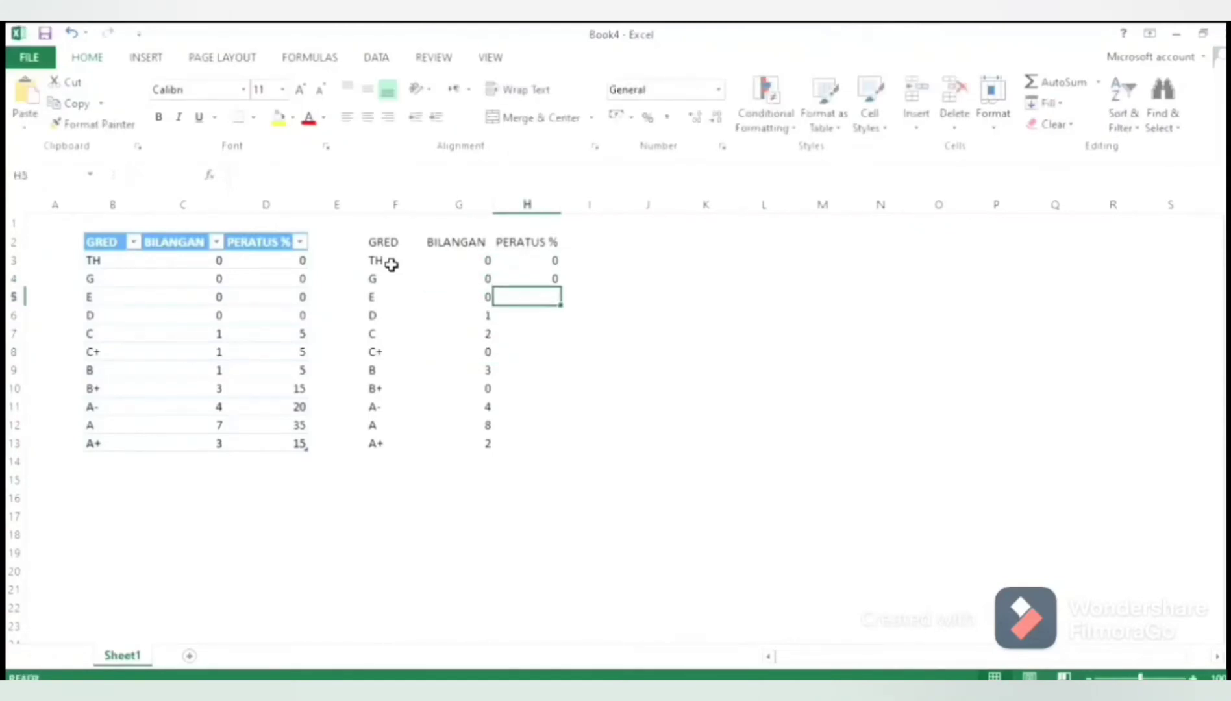
Enter the remaining second PERATUS % values 0, 15, 0, 20, 40 and 10 in cells H8 to H13
text(0)
key(Down)
text(5)
key(Down)
text(10)
key(Down)
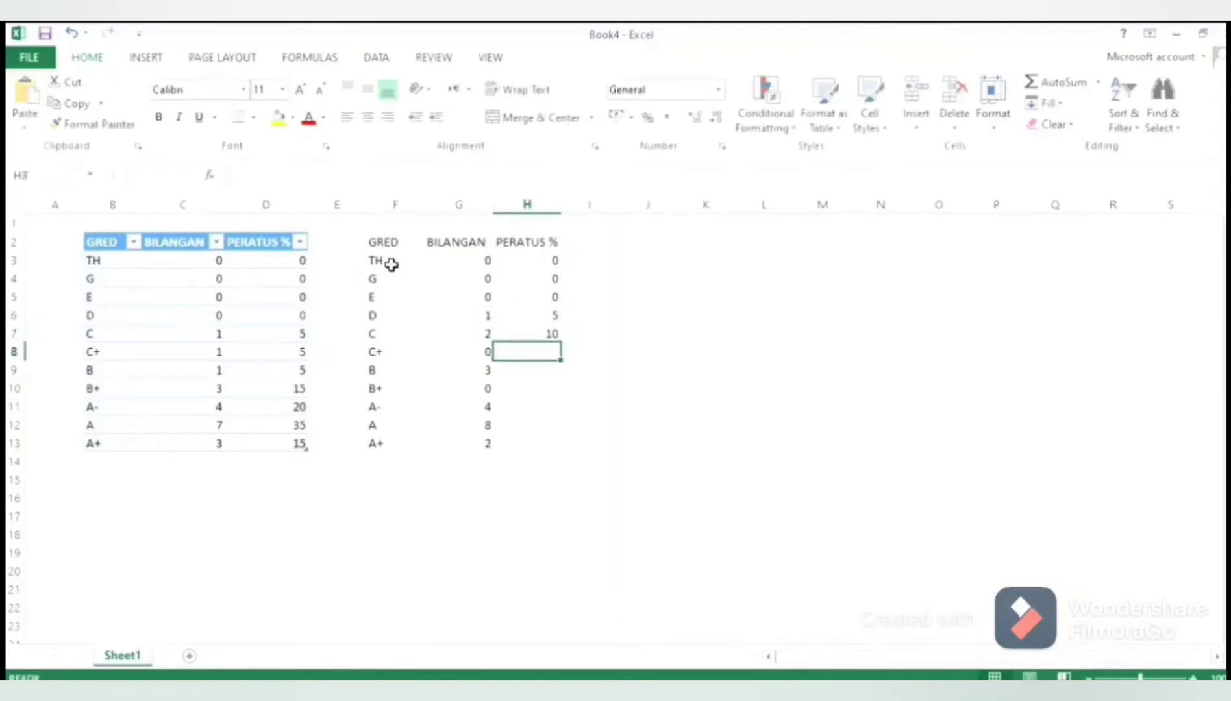
text(0)
key(Down)
text(15)
key(Down)
text(0)
key(Down)
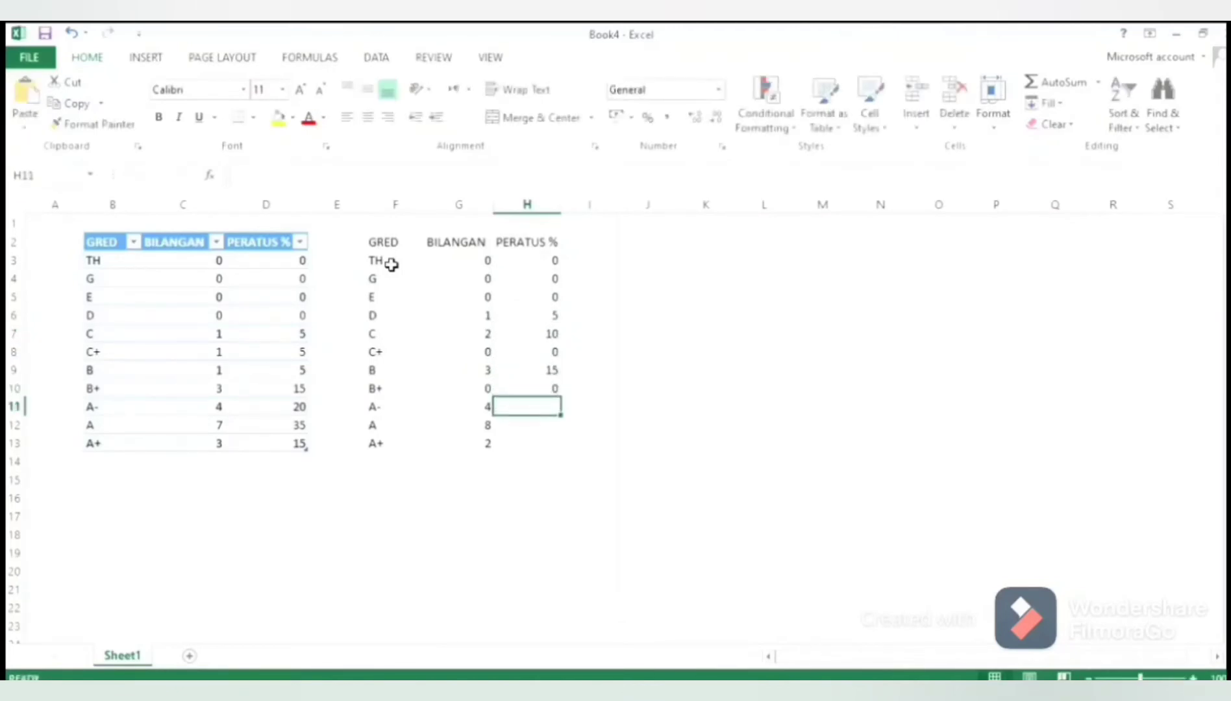
text(20)
key(Down)
text(40)
key(Down)
text(10)
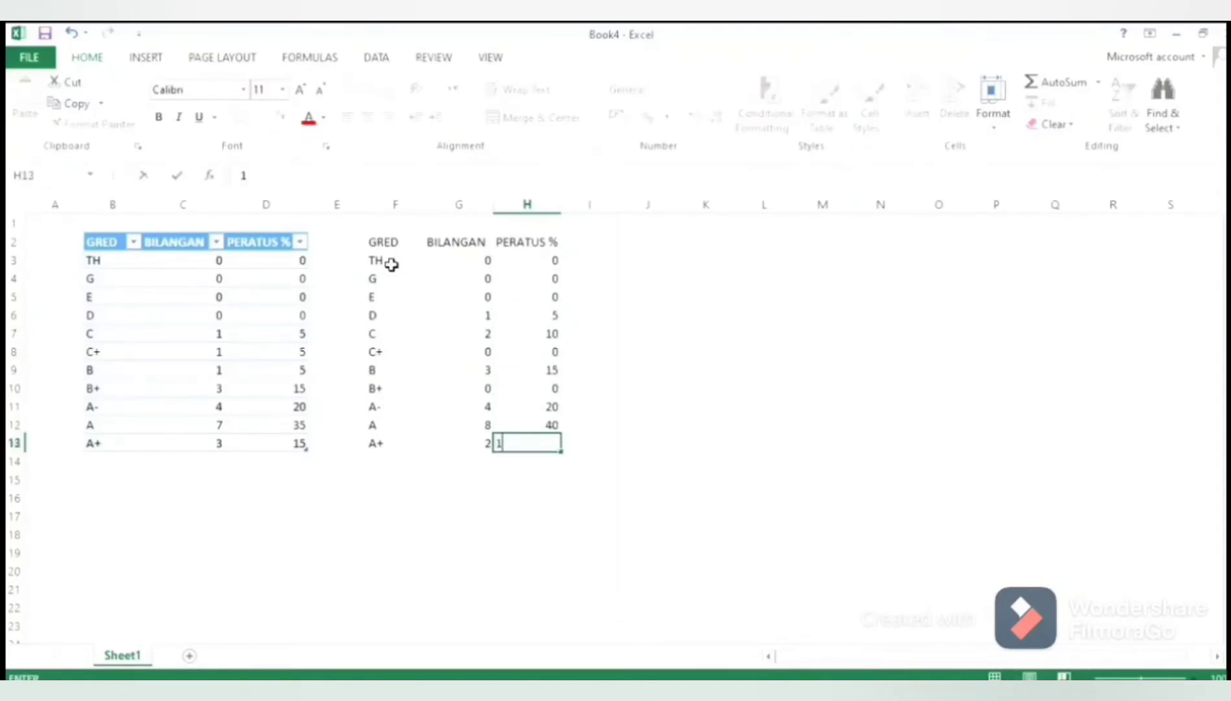
Convert the second grade range F2:H13 into a table with its first row as headers
key(Right)
drag(523, 443, 388, 247)
click(144, 57)
click(154, 107)
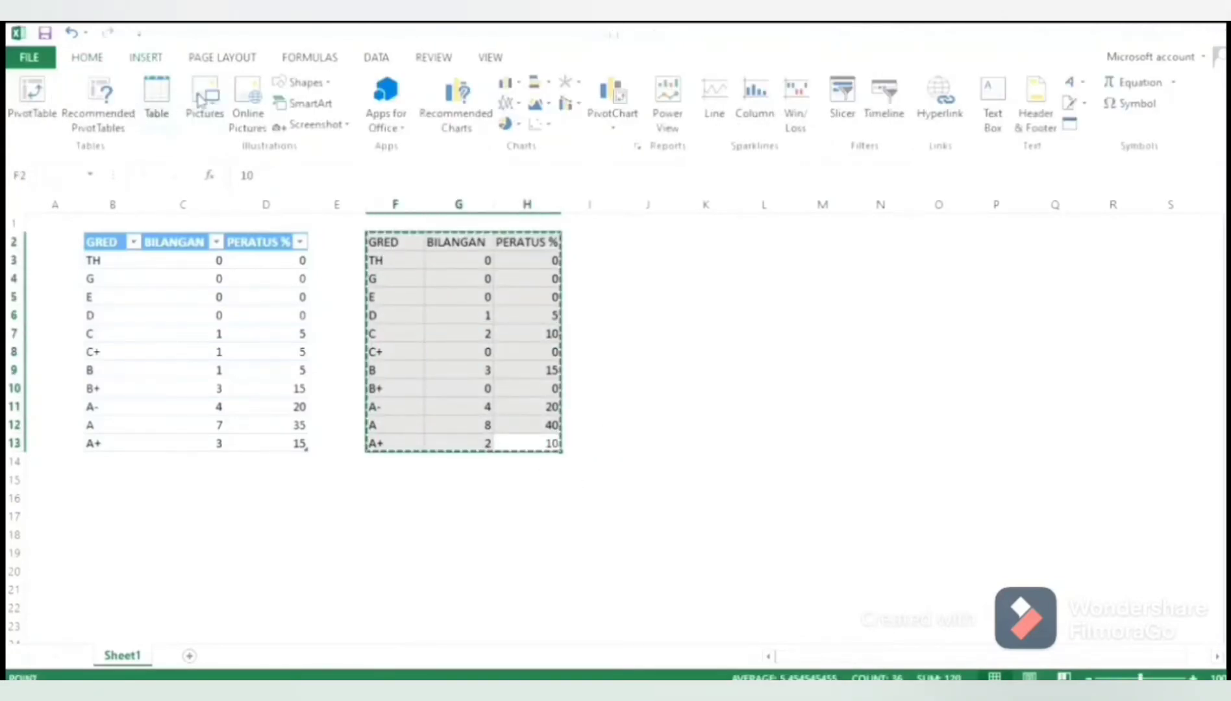
key(Return)
click(734, 354)
Center the contents of both grade tables, B2:D13 and F2:H13, horizontally
drag(96, 246, 302, 443)
click(82, 57)
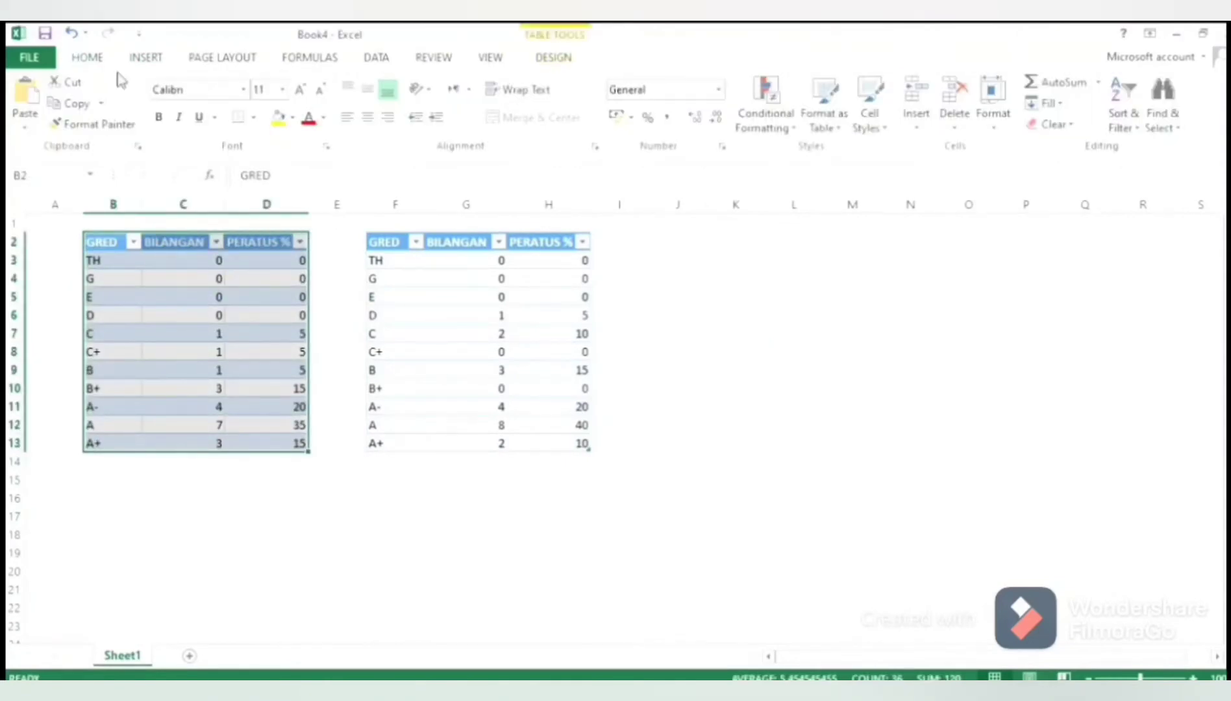
click(368, 117)
drag(394, 255, 588, 445)
click(368, 117)
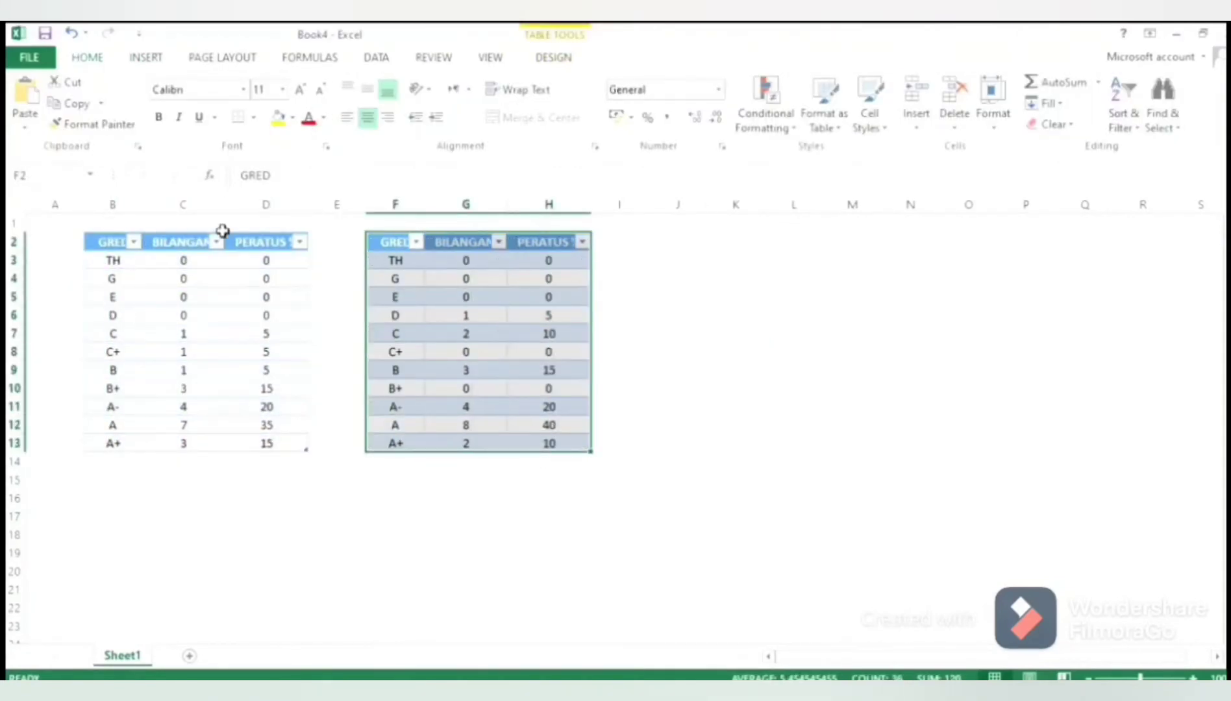
Enter the title TAHUN 3 in C1 above the first table and TAHUN 4 in G1 above the second
click(203, 224)
text(TAHUN 3)
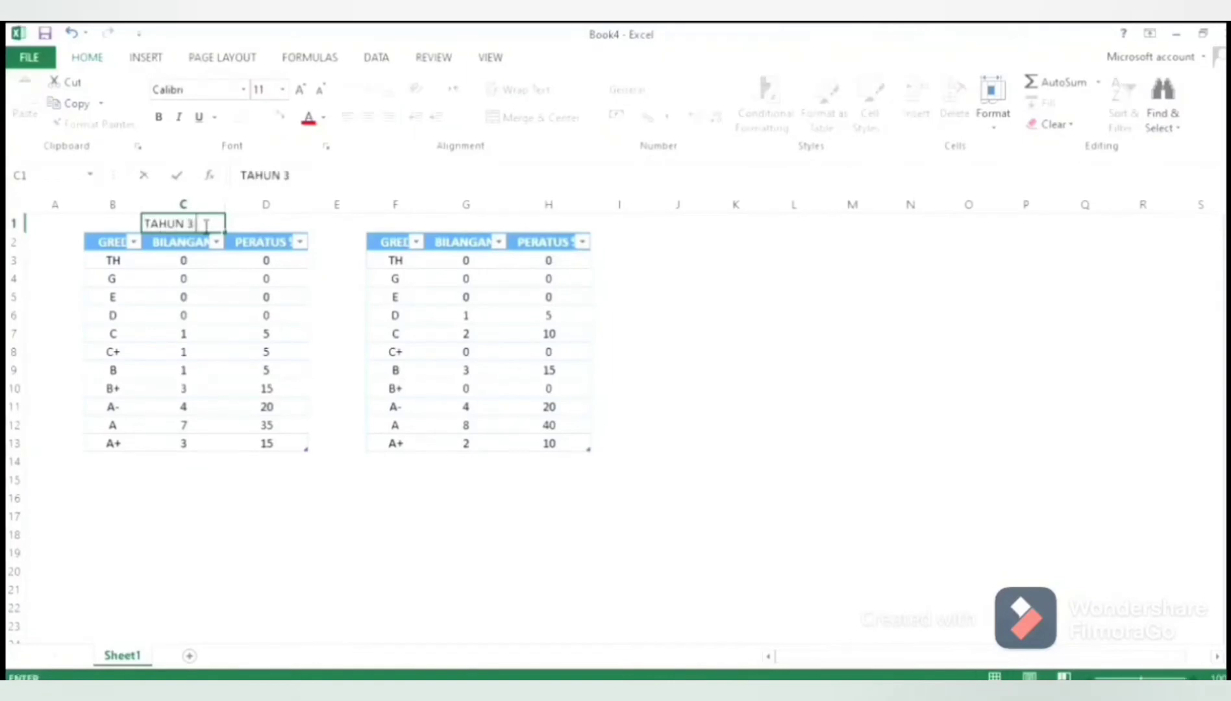
click(447, 224)
text(TAHUN 4)
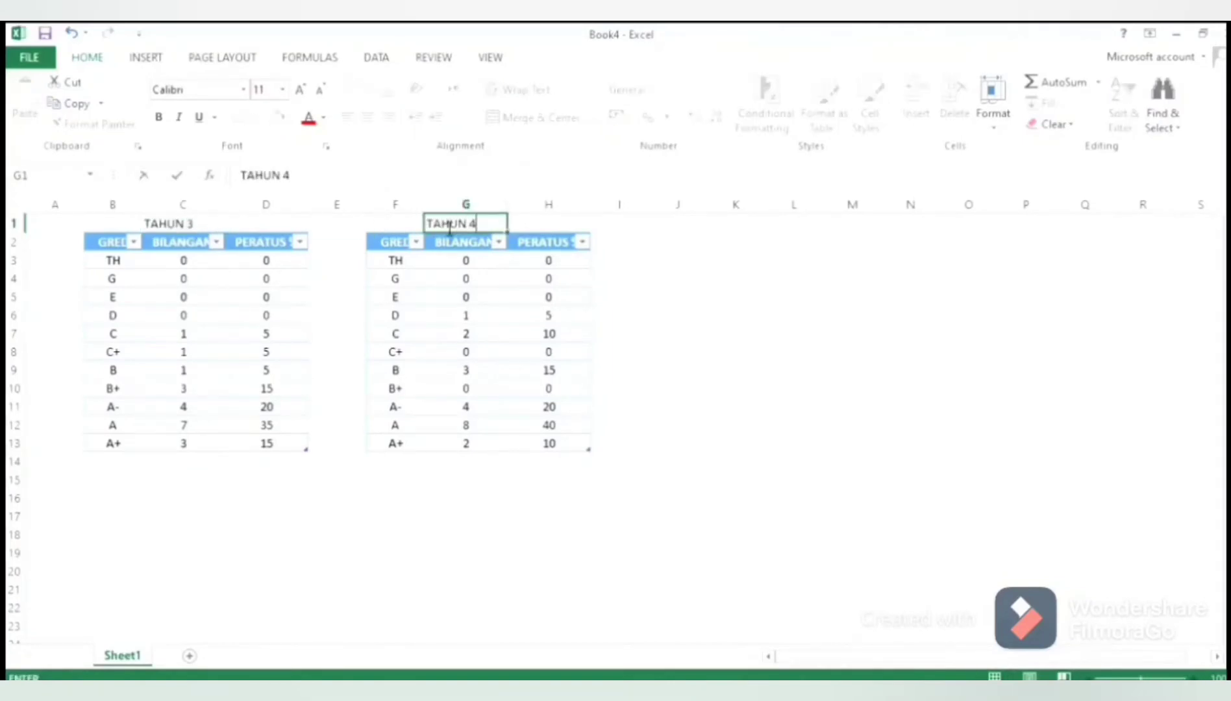
Center the titles TAHUN 3 and TAHUN 4 horizontally in their cells
click(208, 224)
click(368, 117)
click(455, 224)
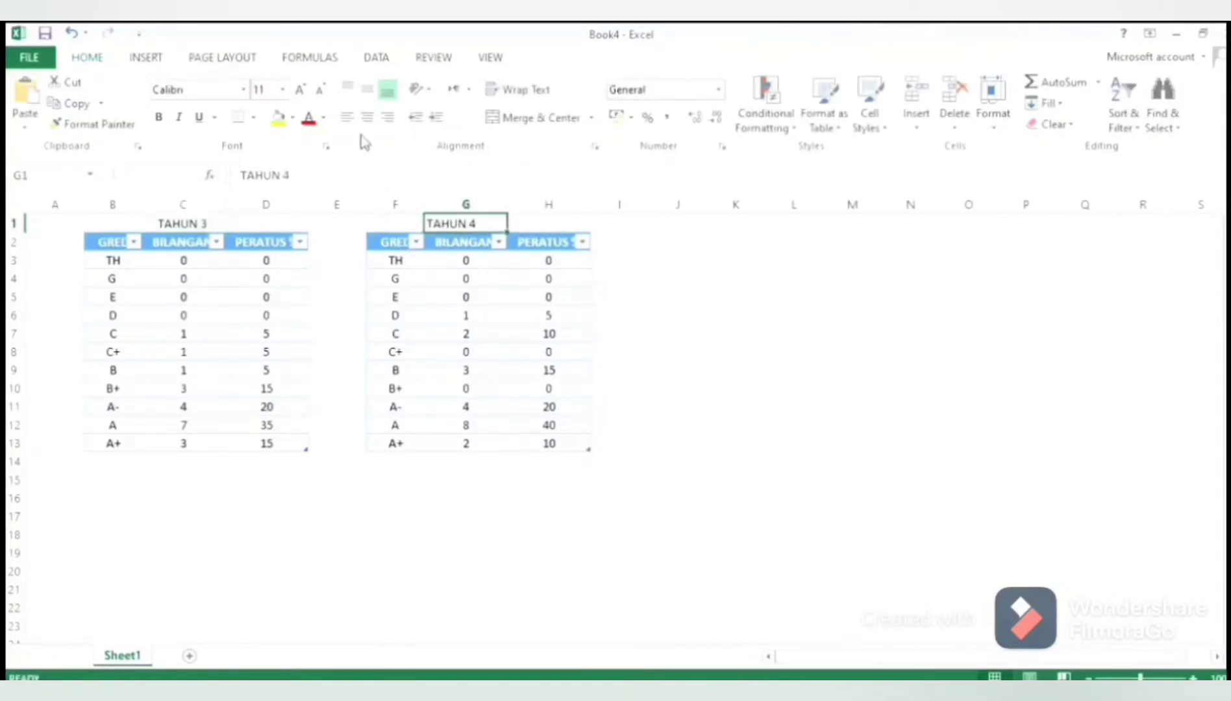
click(367, 117)
Enter the total line JUMLAH : 20 below both BILANGAN columns, in C14 and G14
click(216, 465)
text(JUMLAH)
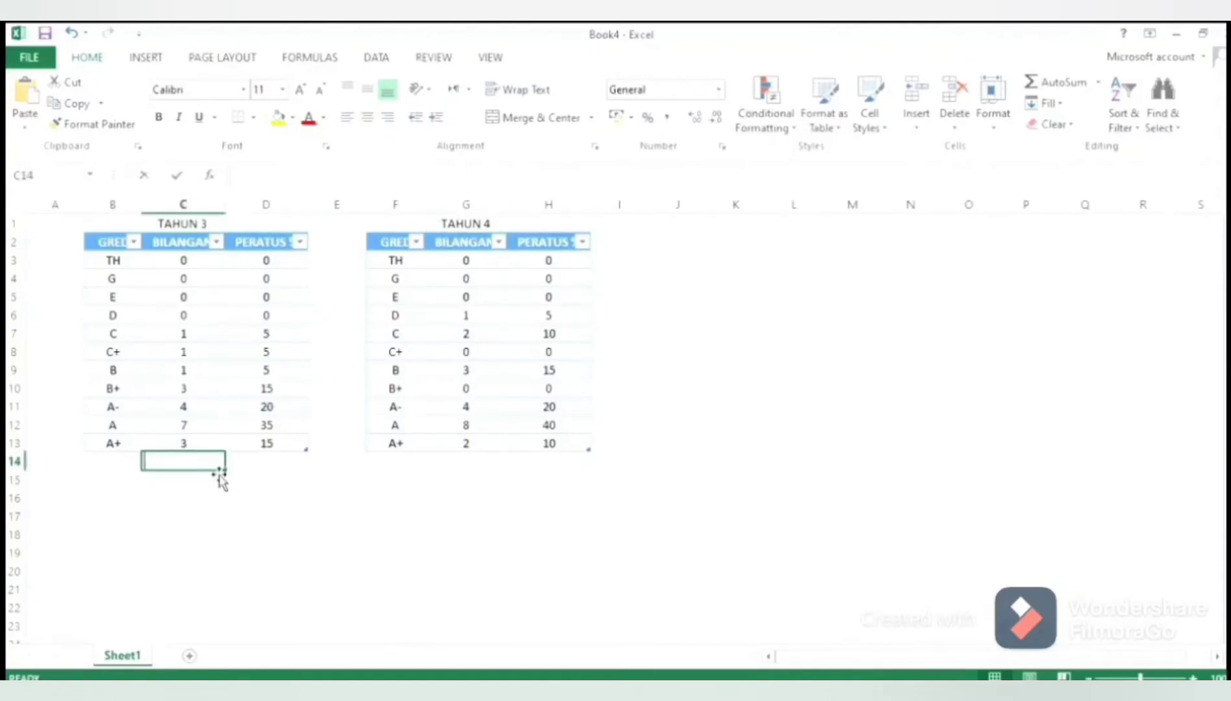
text( : 20)
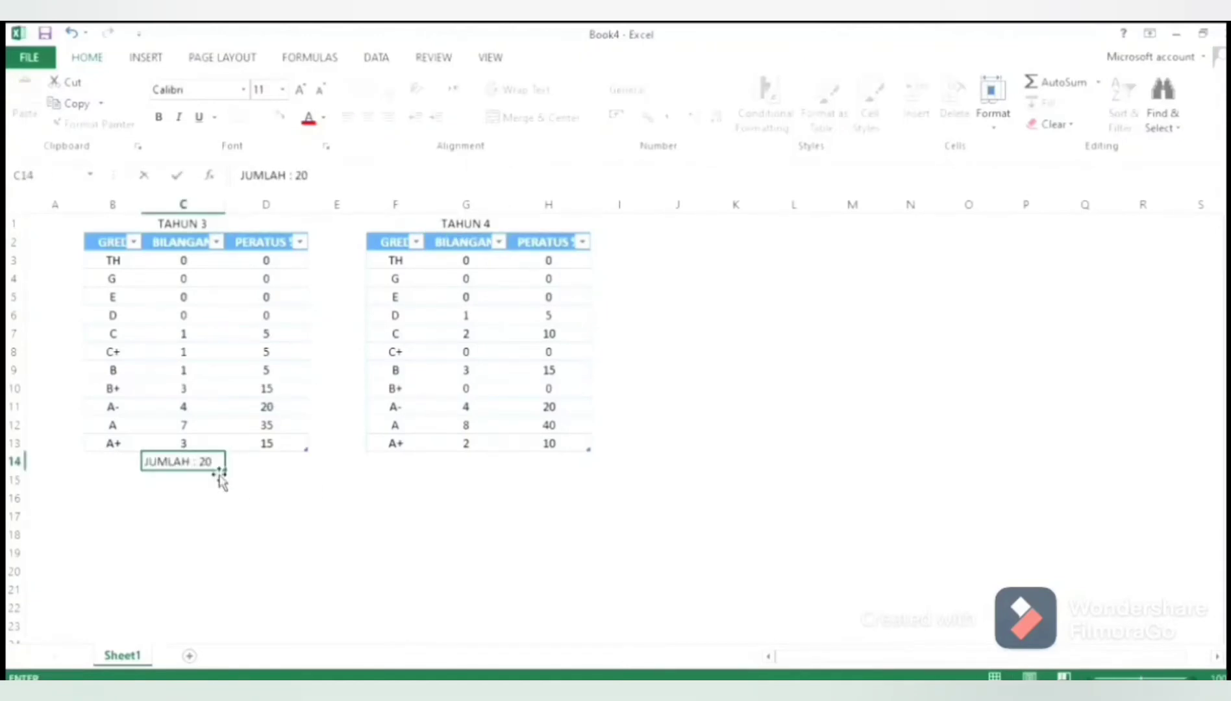
click(497, 462)
text(JUMLAH : 2)
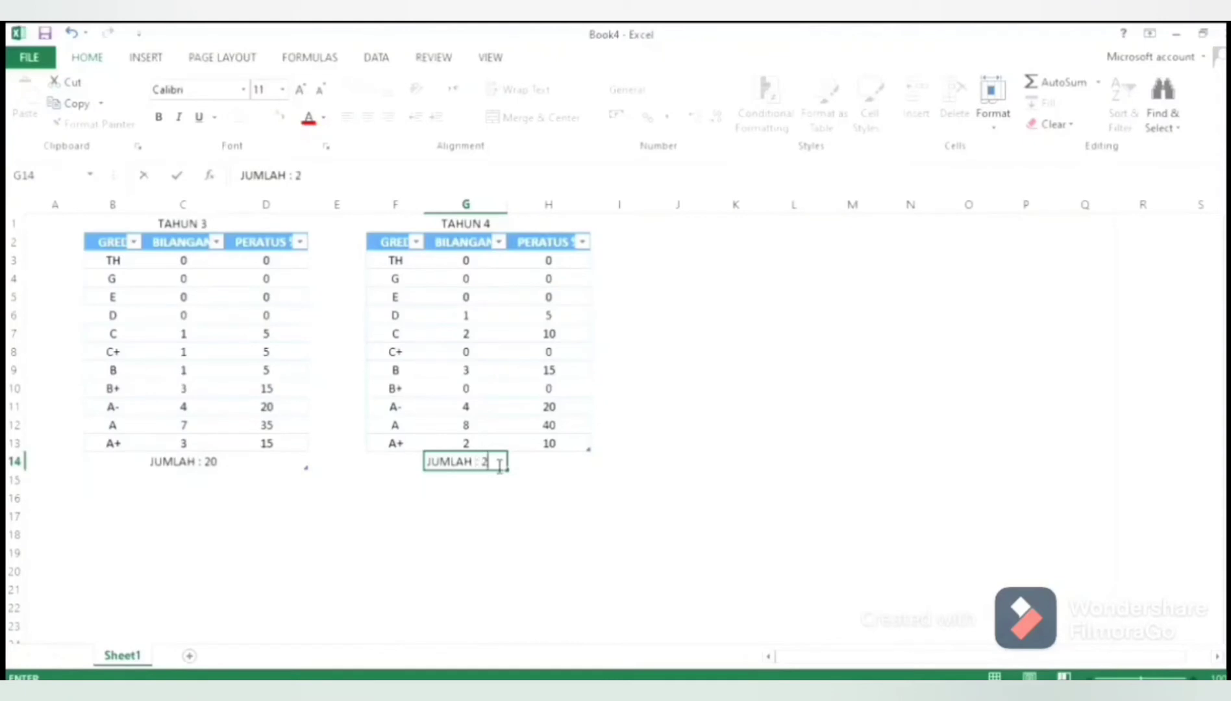
text(0)
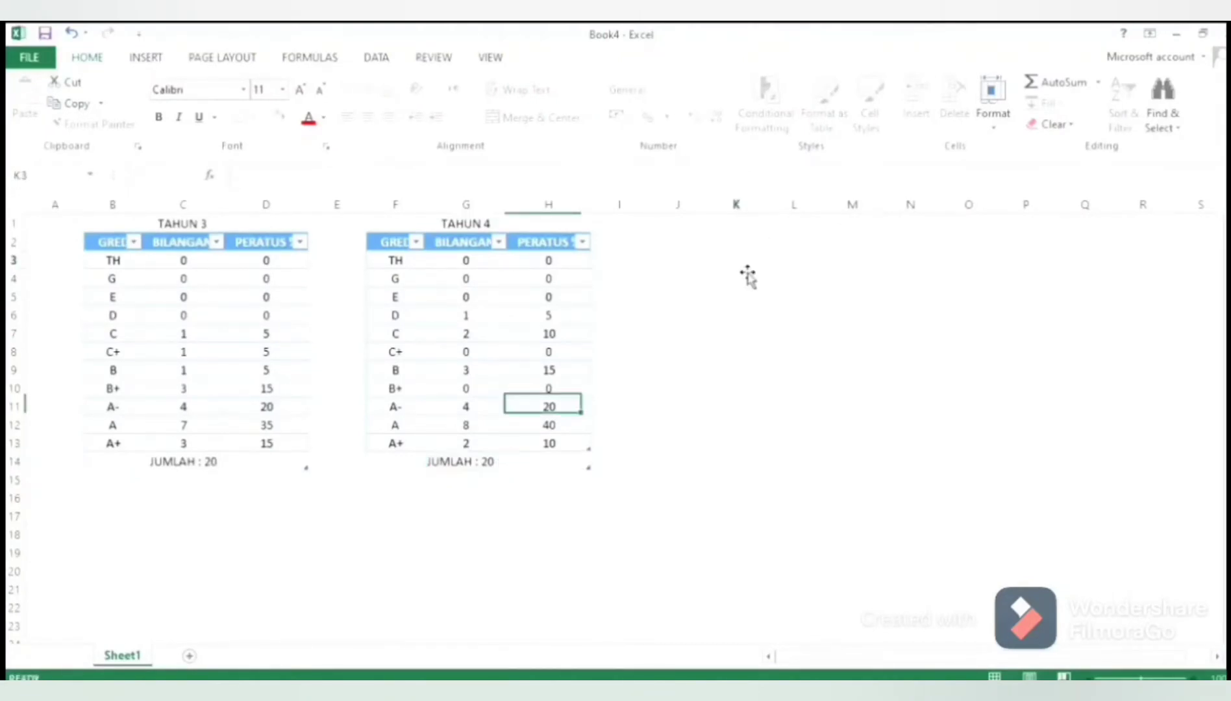
Insert an empty column chart and place it in the free area beside the second table
click(746, 266)
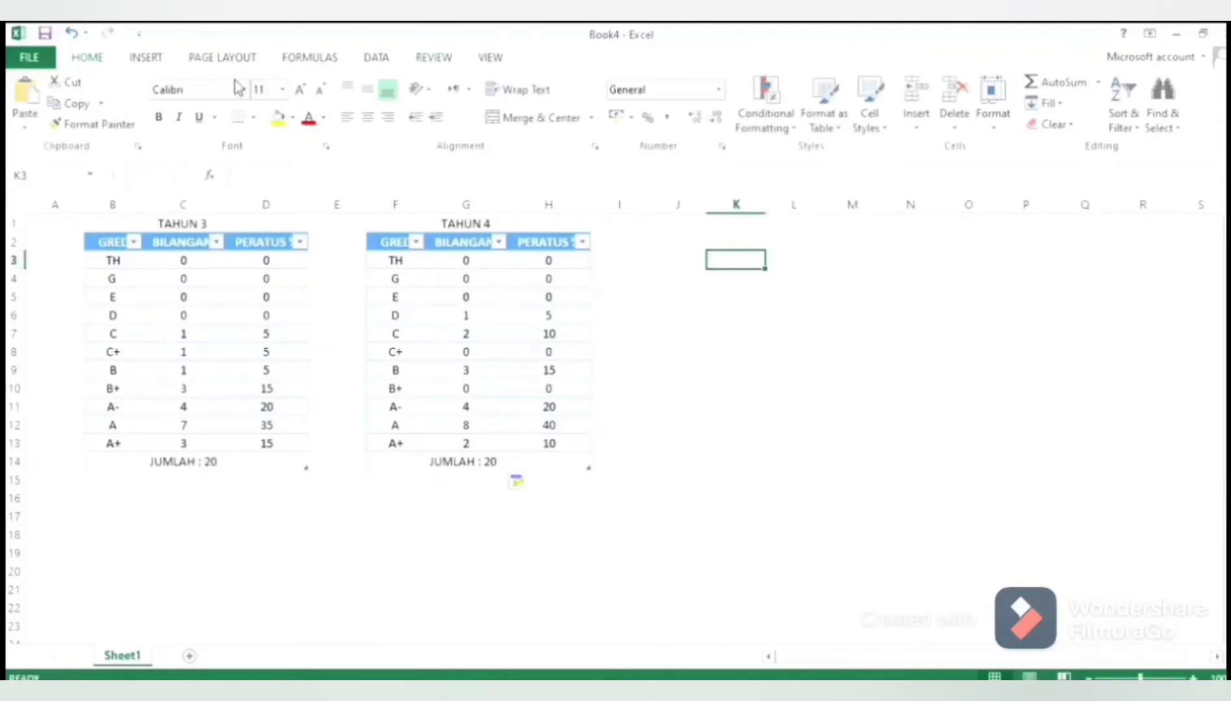
click(145, 57)
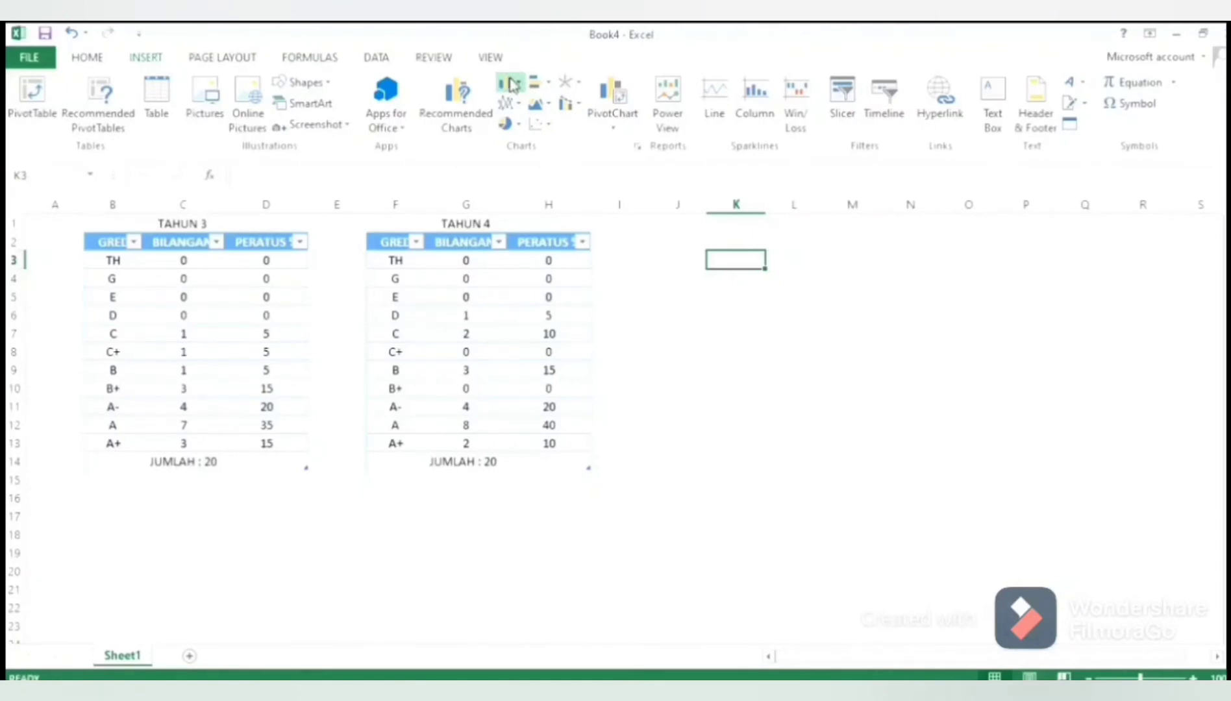
click(512, 84)
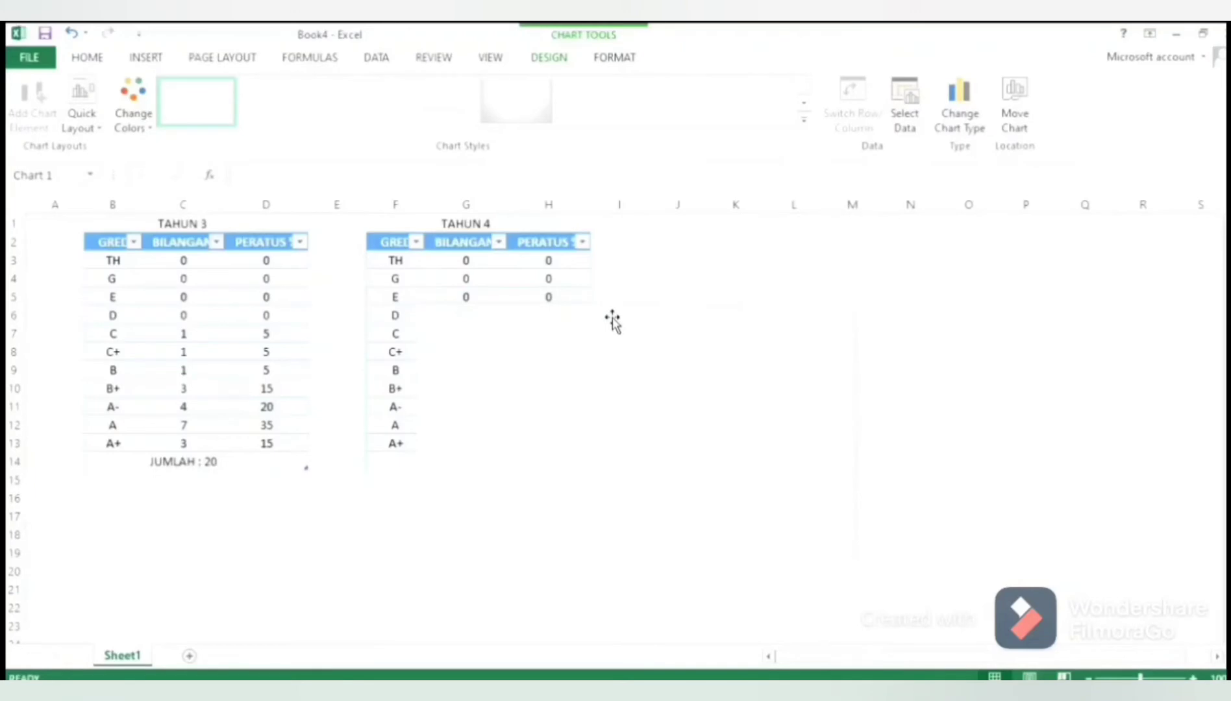
drag(613, 315, 836, 256)
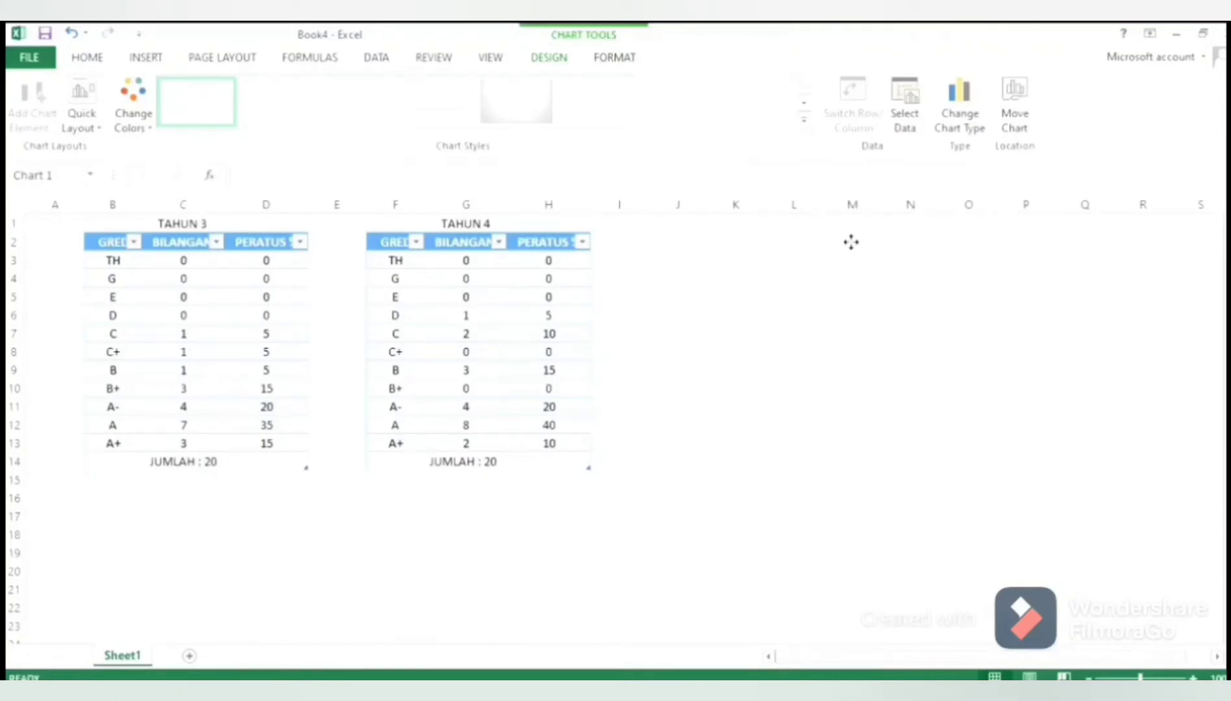
drag(851, 242, 851, 243)
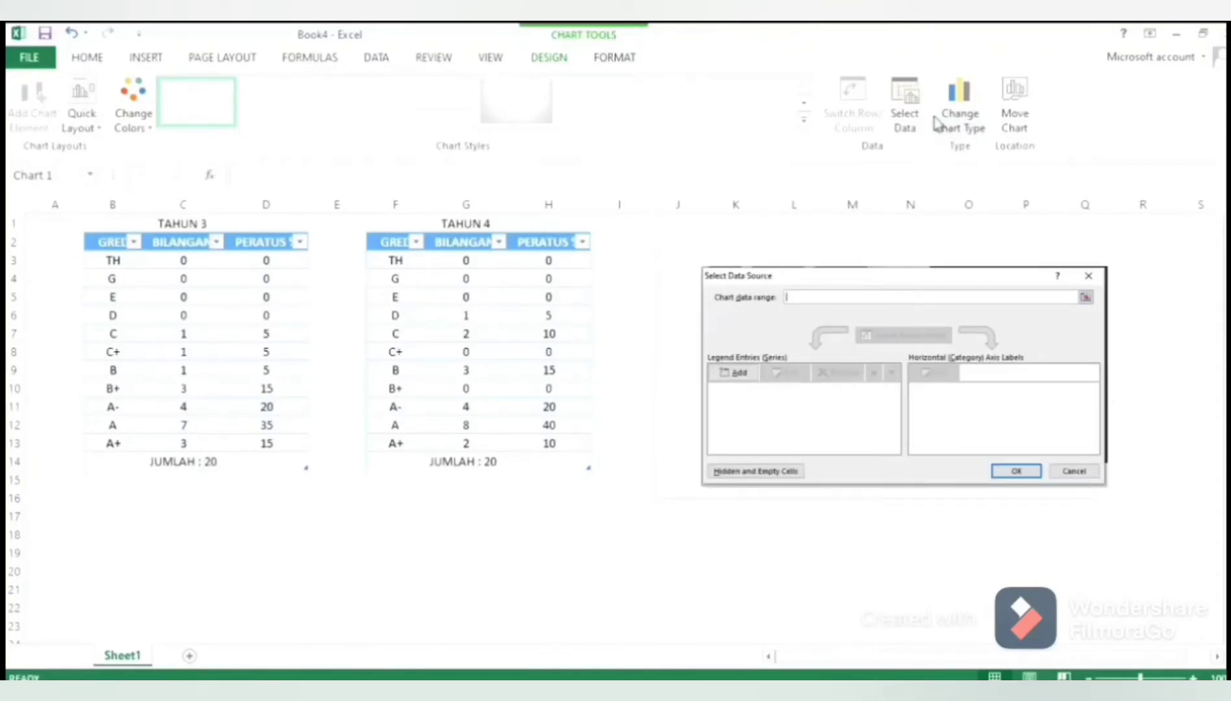
Add a chart series named TAHUN 3 with the PERATUS % values in D3:D13
click(905, 121)
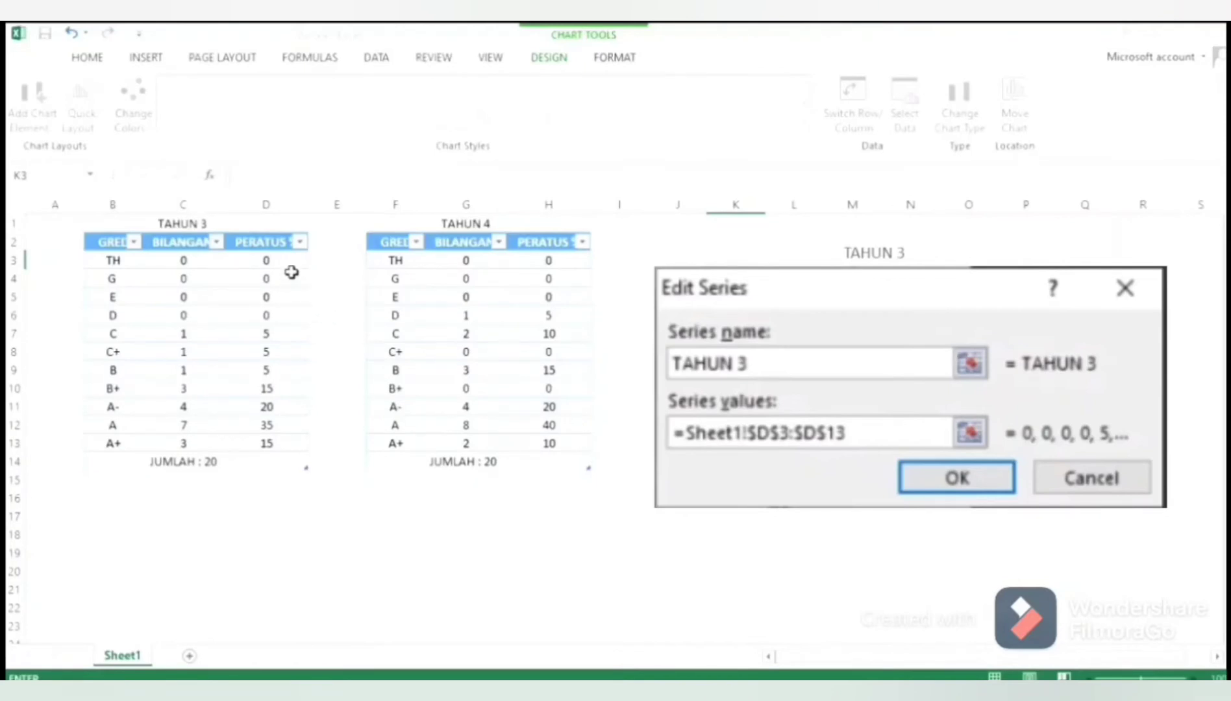
drag(289, 266, 246, 445)
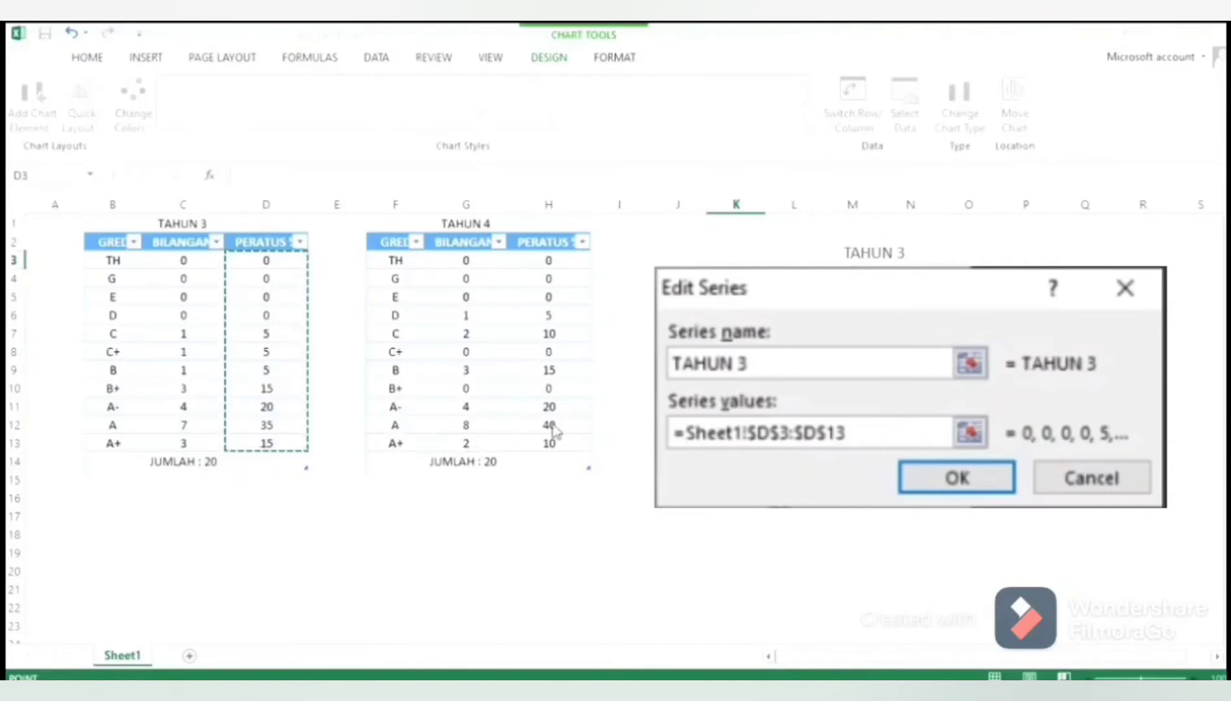
key(Return)
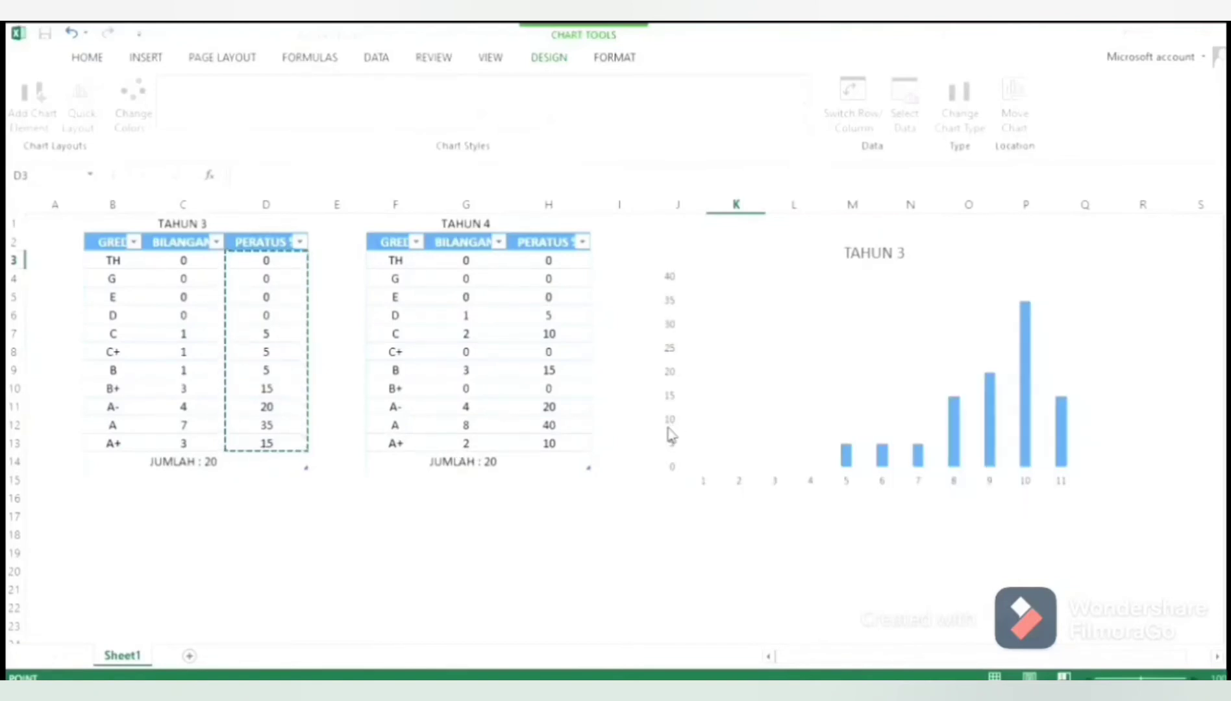
key(Escape)
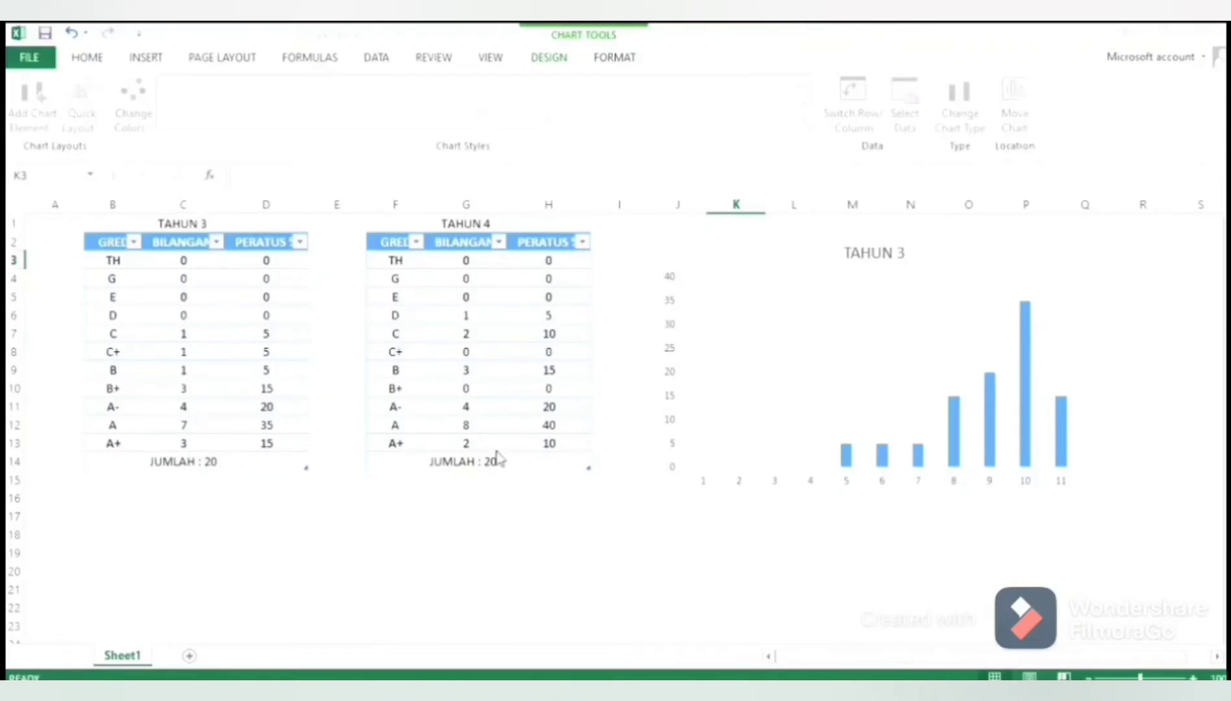
Add a second chart series named TAHUN 4 with the PERATUS % values in H3:H13
click(417, 370)
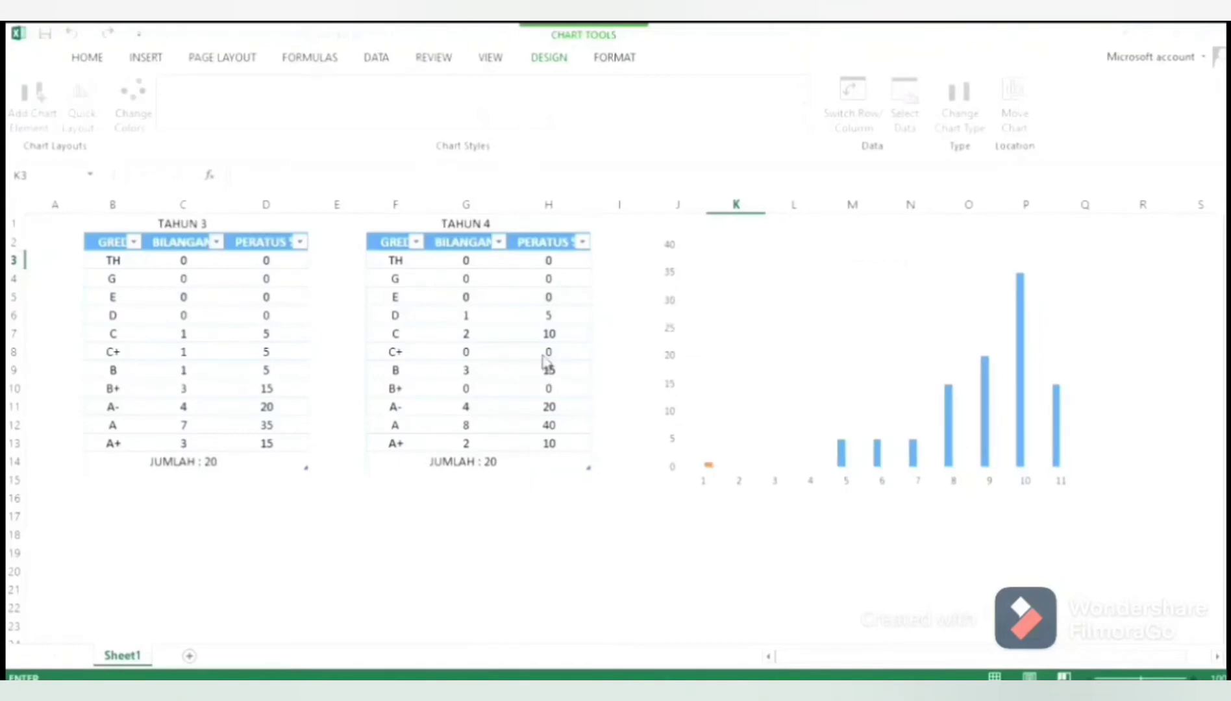
drag(549, 260, 547, 445)
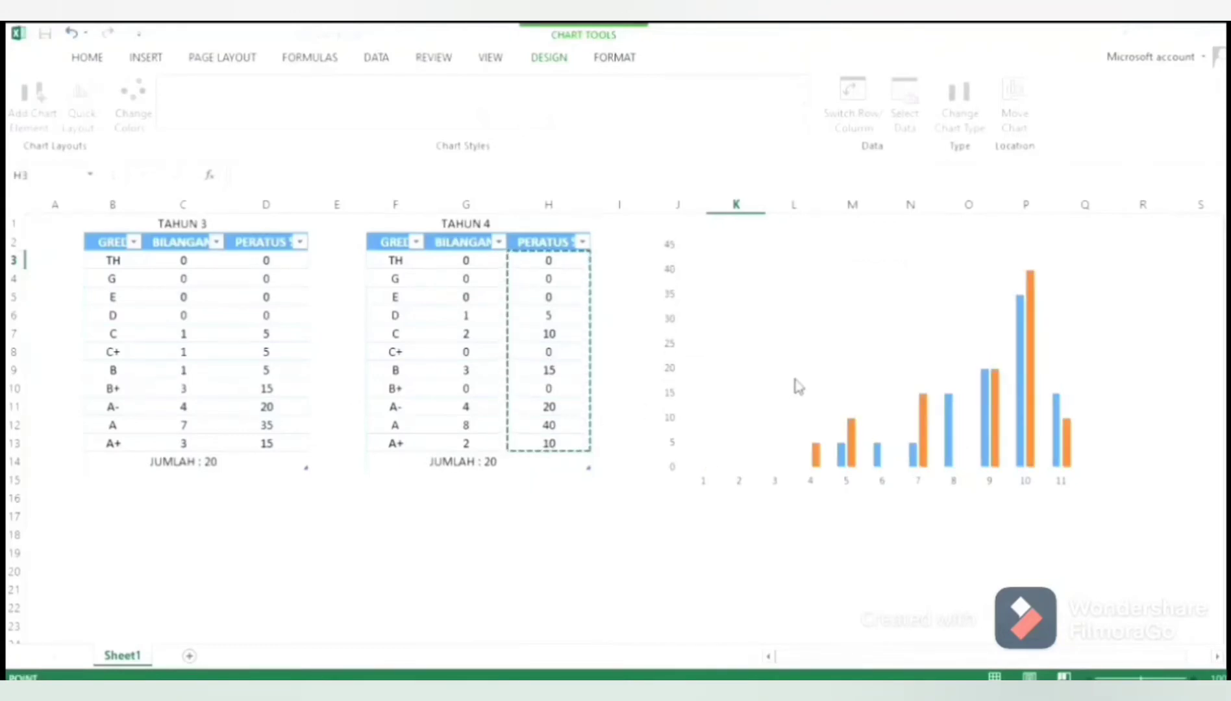
key(Return)
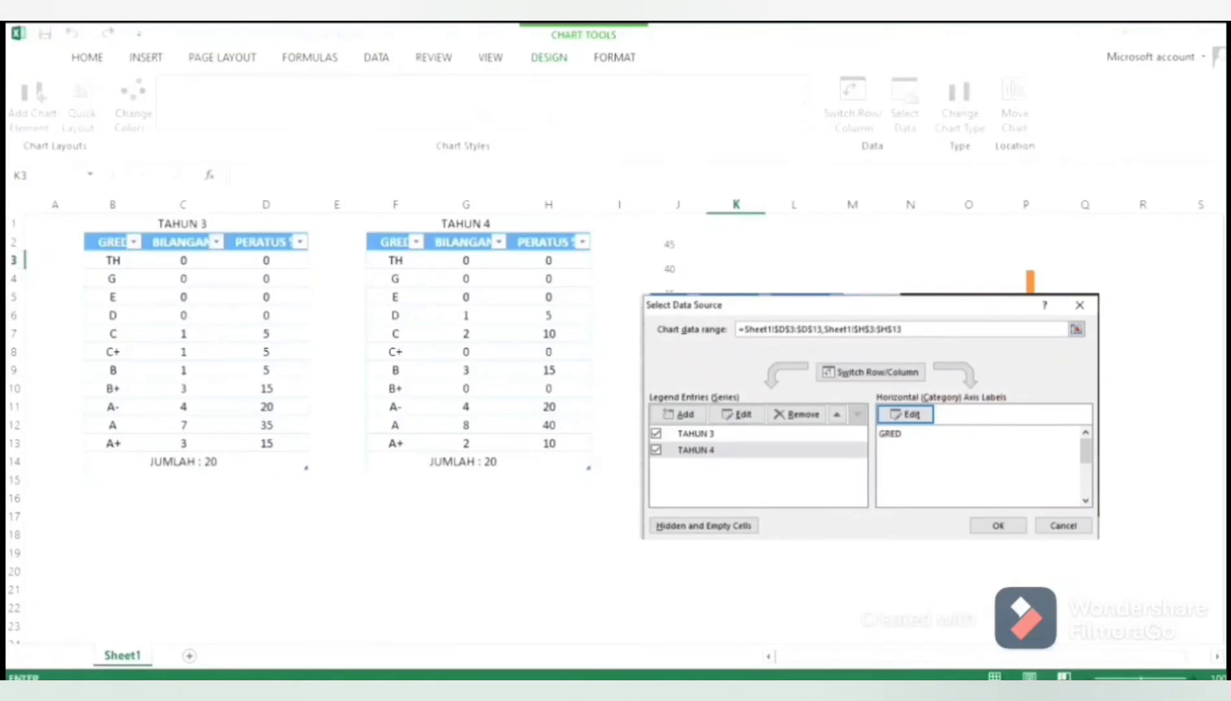
Set the chart's horizontal axis labels to the grades in B3:B13 and accept the data source
click(905, 414)
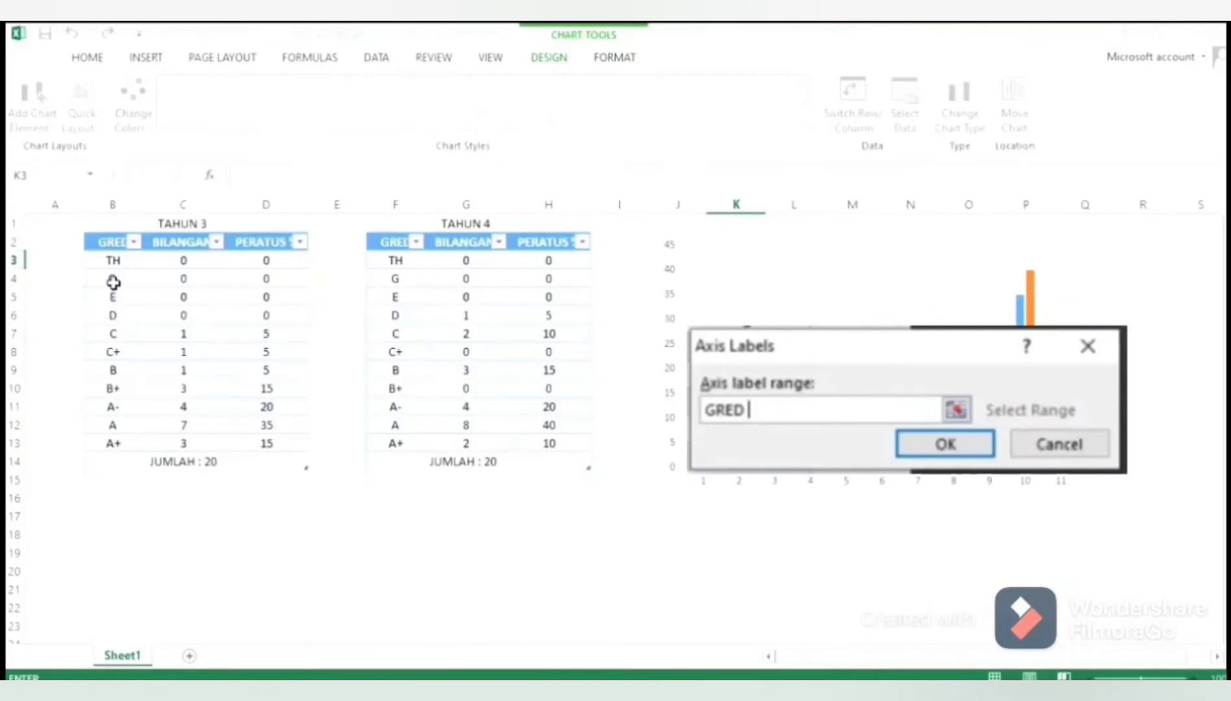
click(116, 261)
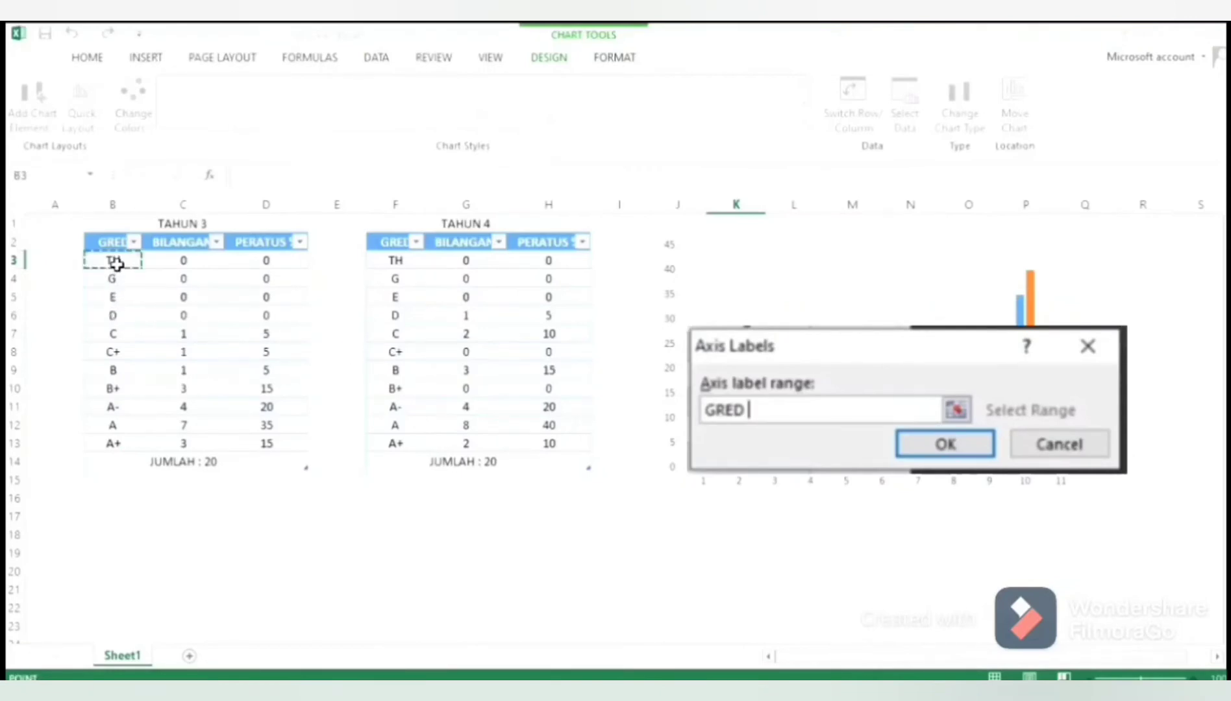
drag(116, 261, 117, 445)
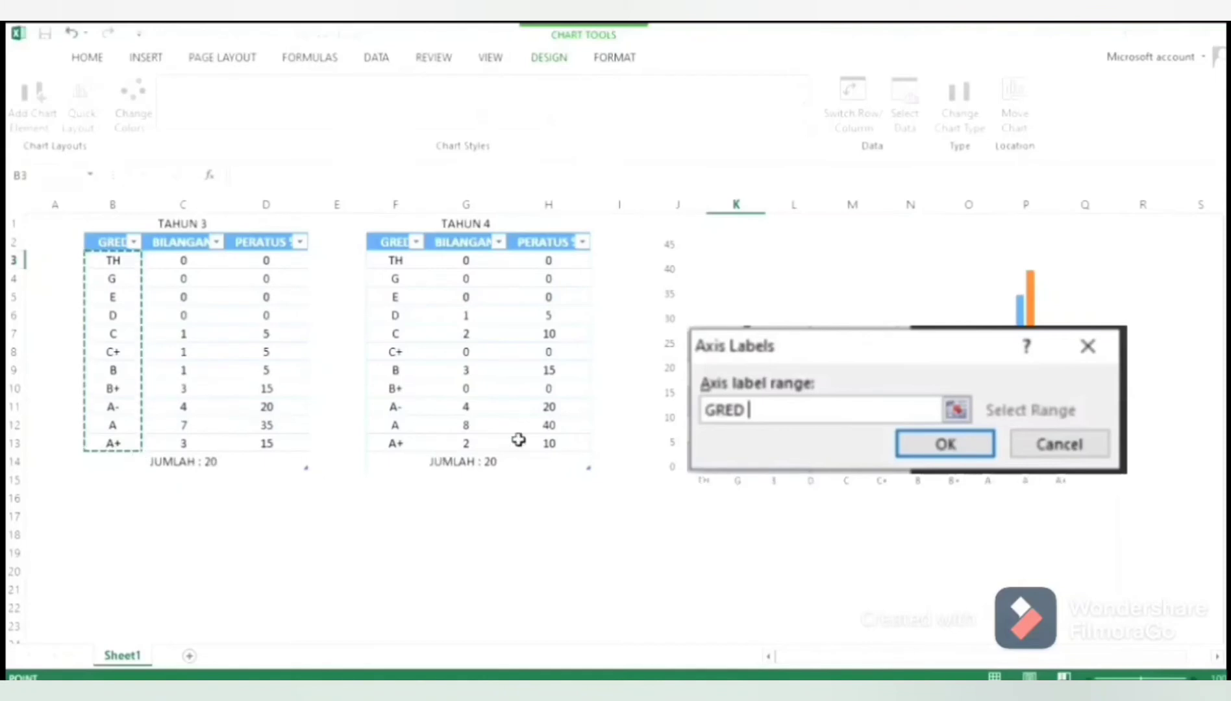
key(Return)
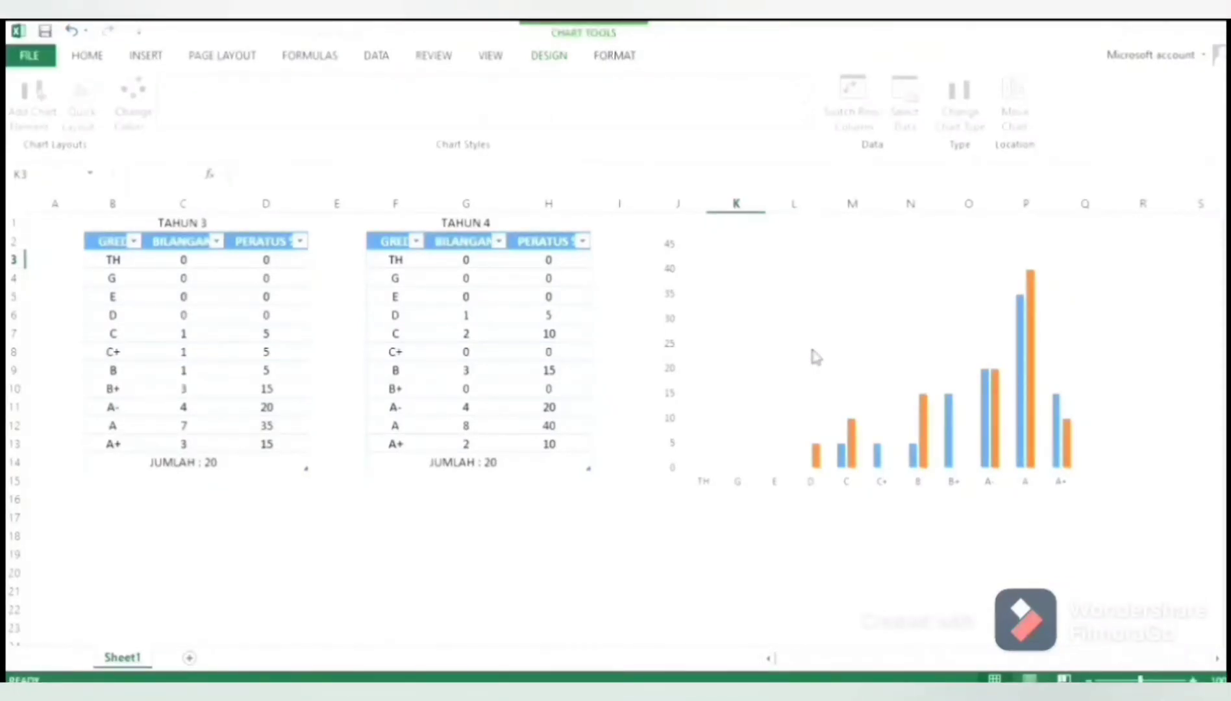
click(779, 509)
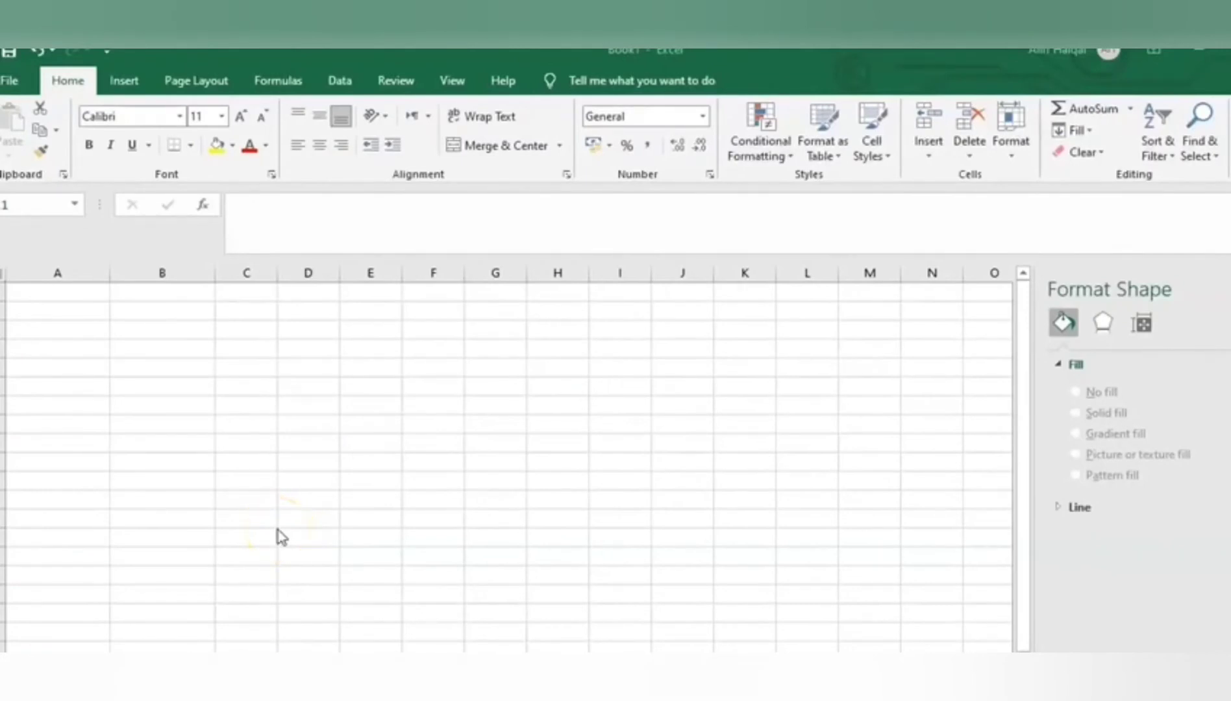
Enter the column headings PERMAINAN in A1 and BILANGAN MURID in B1 of the blank workbook
click(62, 292)
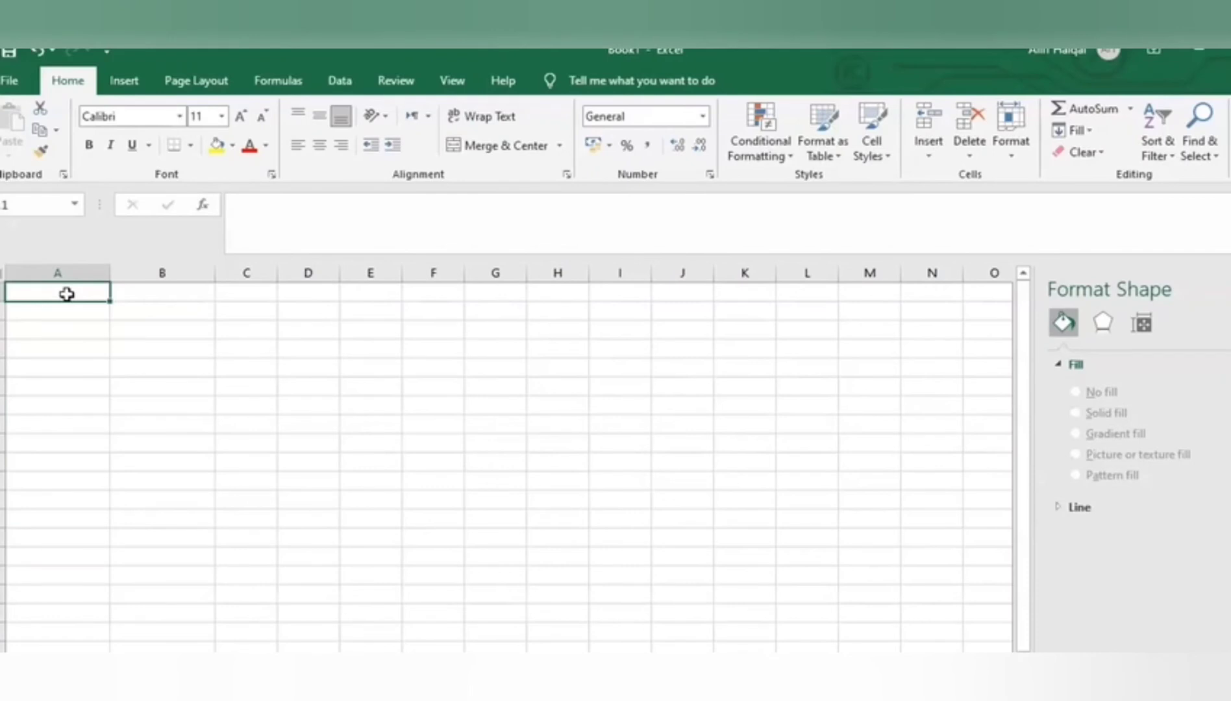
click(67, 294)
text(PE)
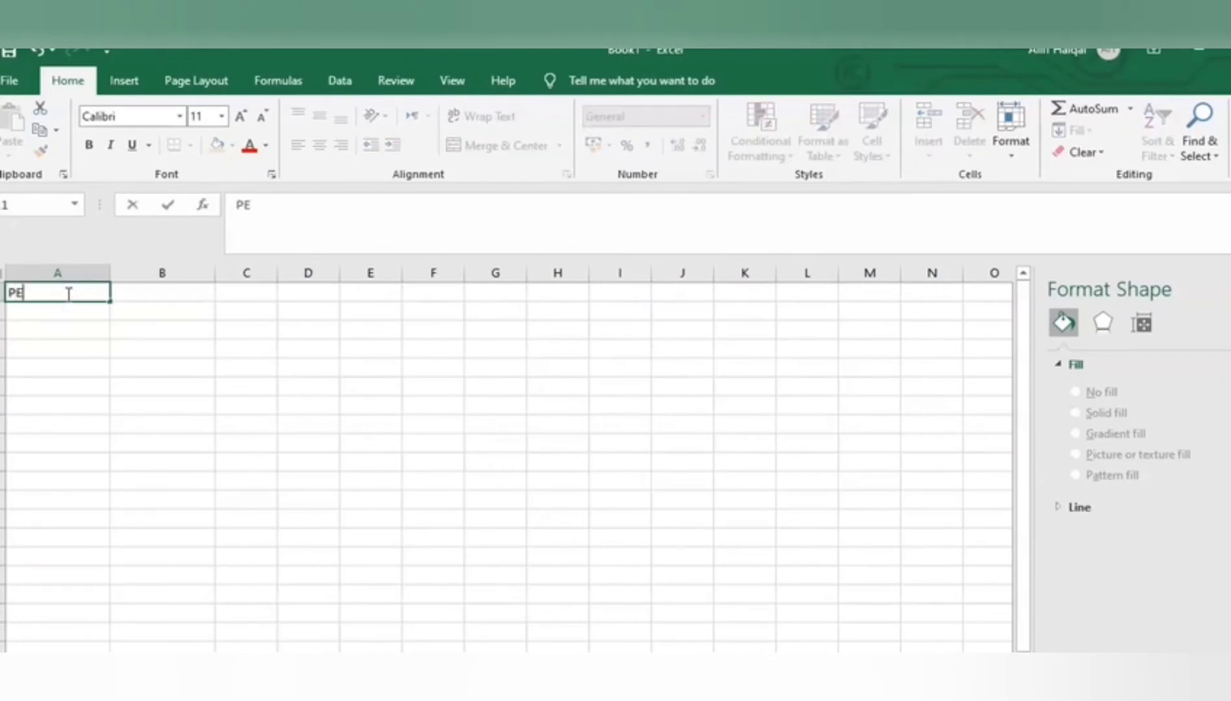
text(RMAIN)
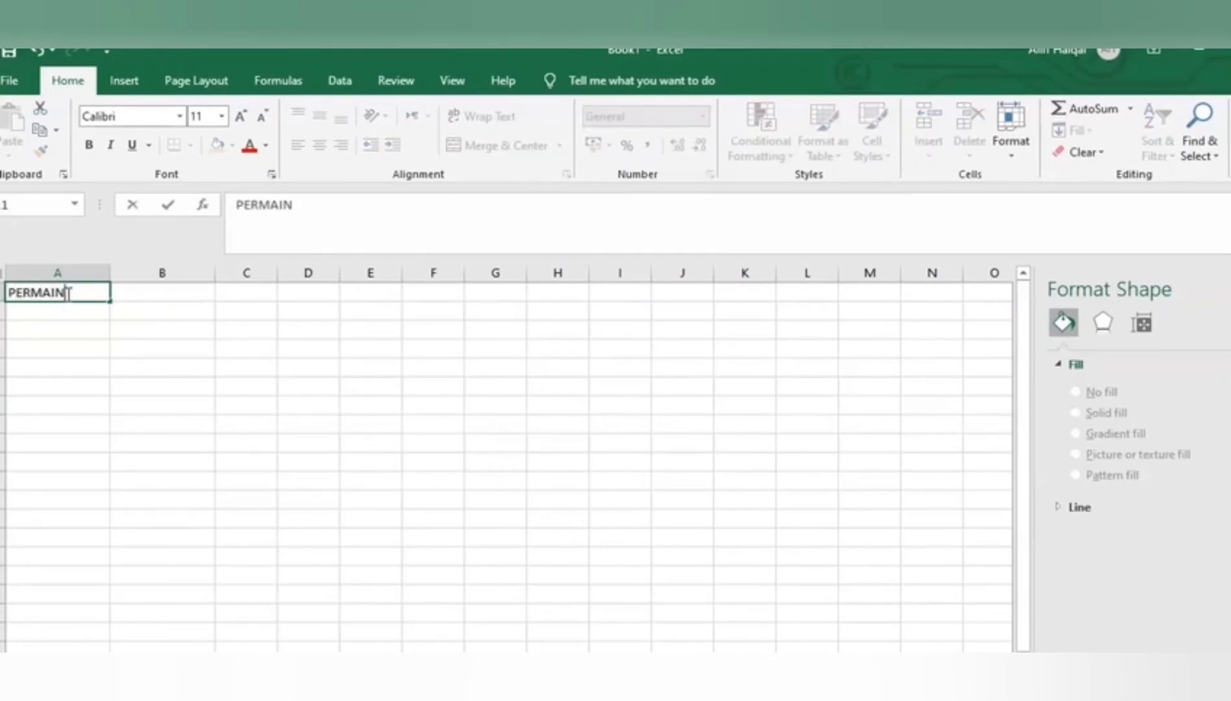
text(AN)
key(Tab)
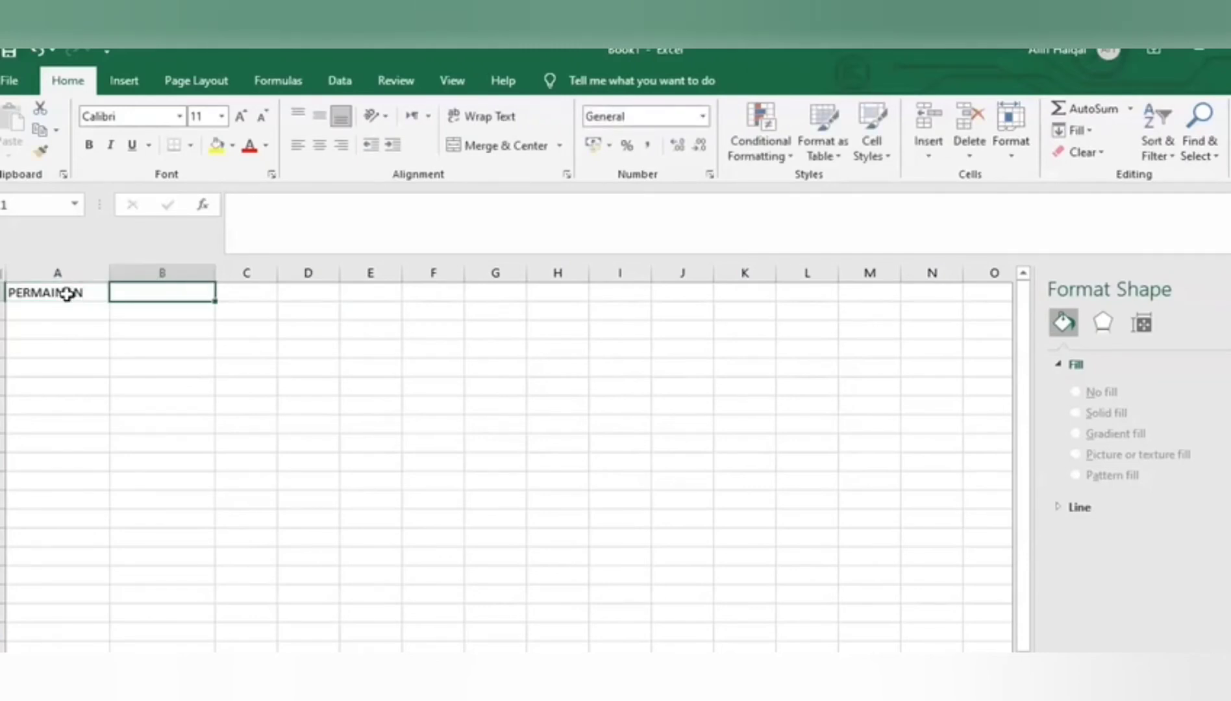
text(B)
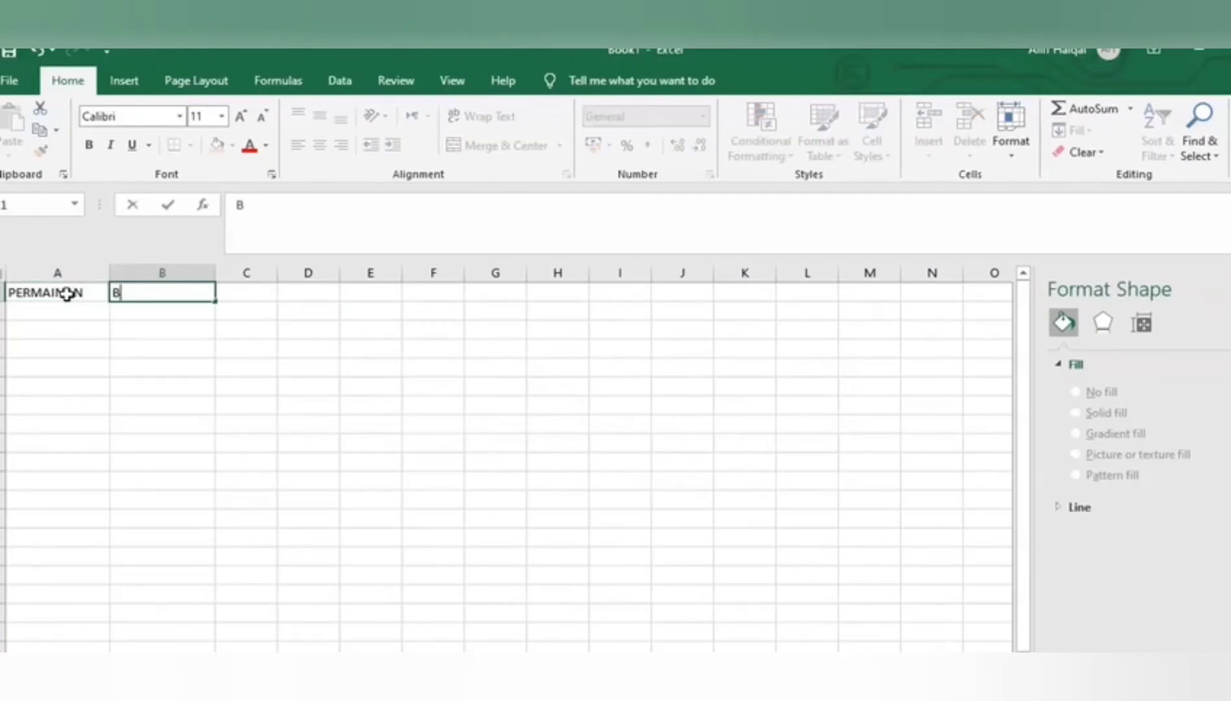
text(ILANGAN MURID)
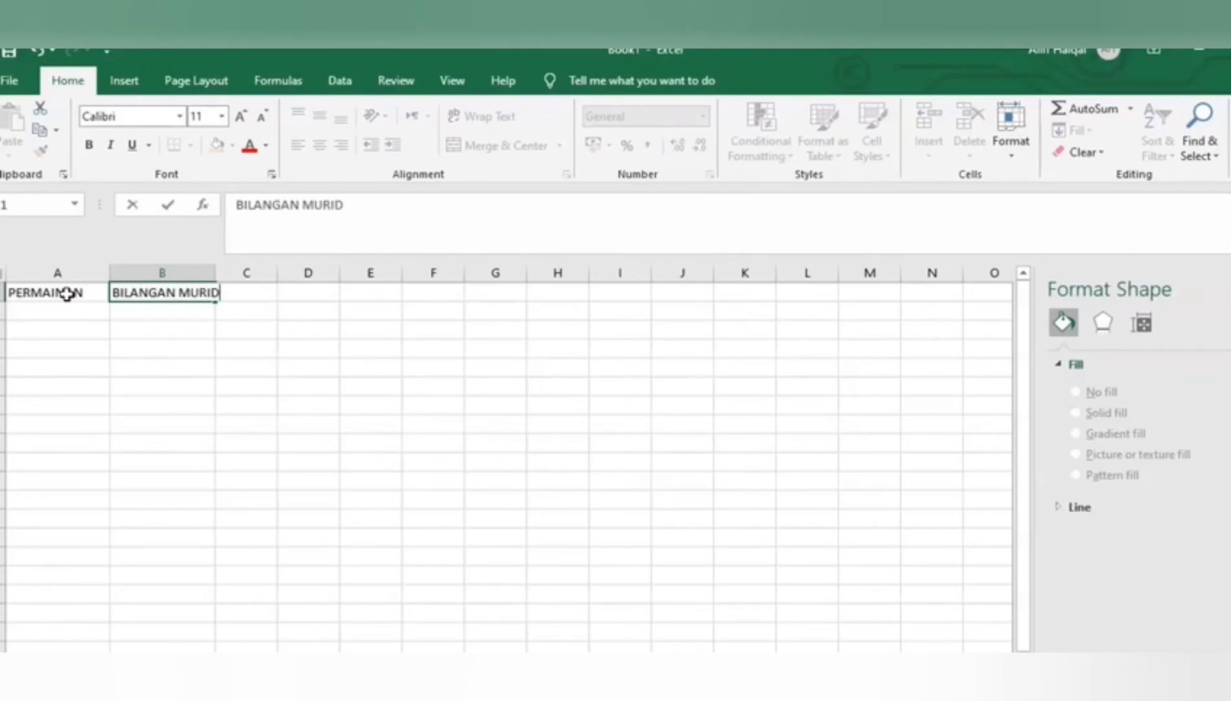
click(67, 294)
key(Return)
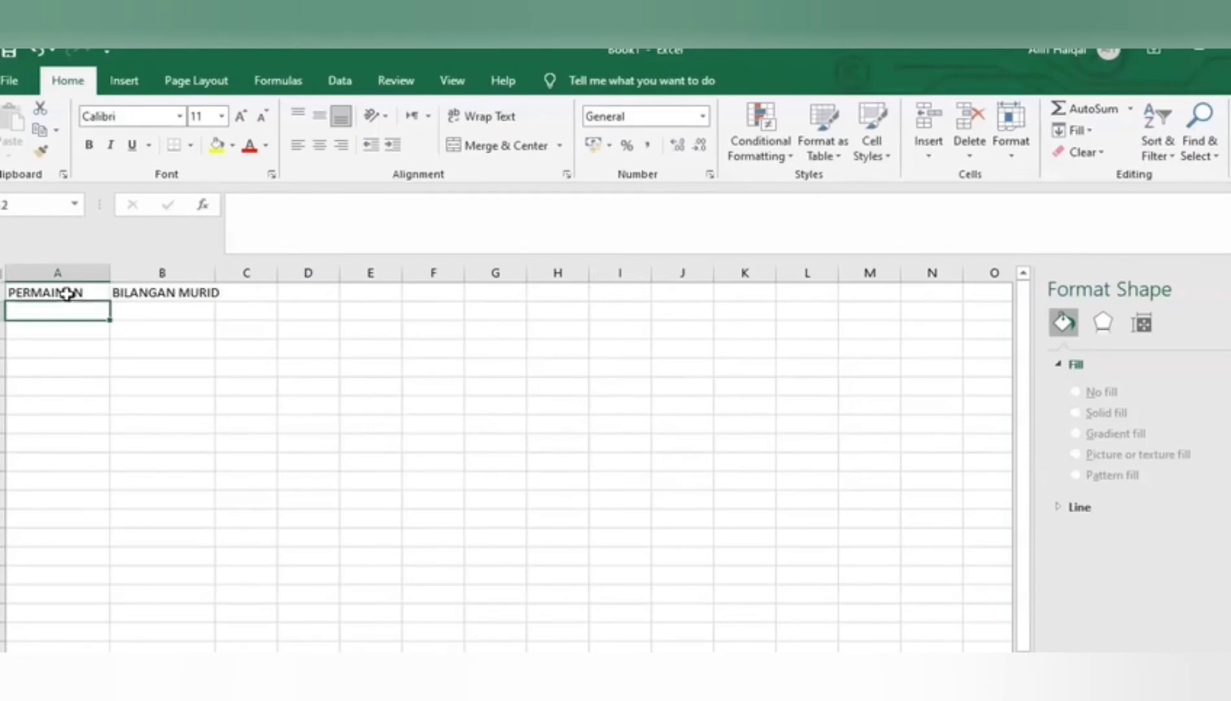
List the games BOLA SEPAK, BADMINTON, BOLA TAMPAR and PING PONG in cells A2 to A5 under PERMAINAN
text(B)
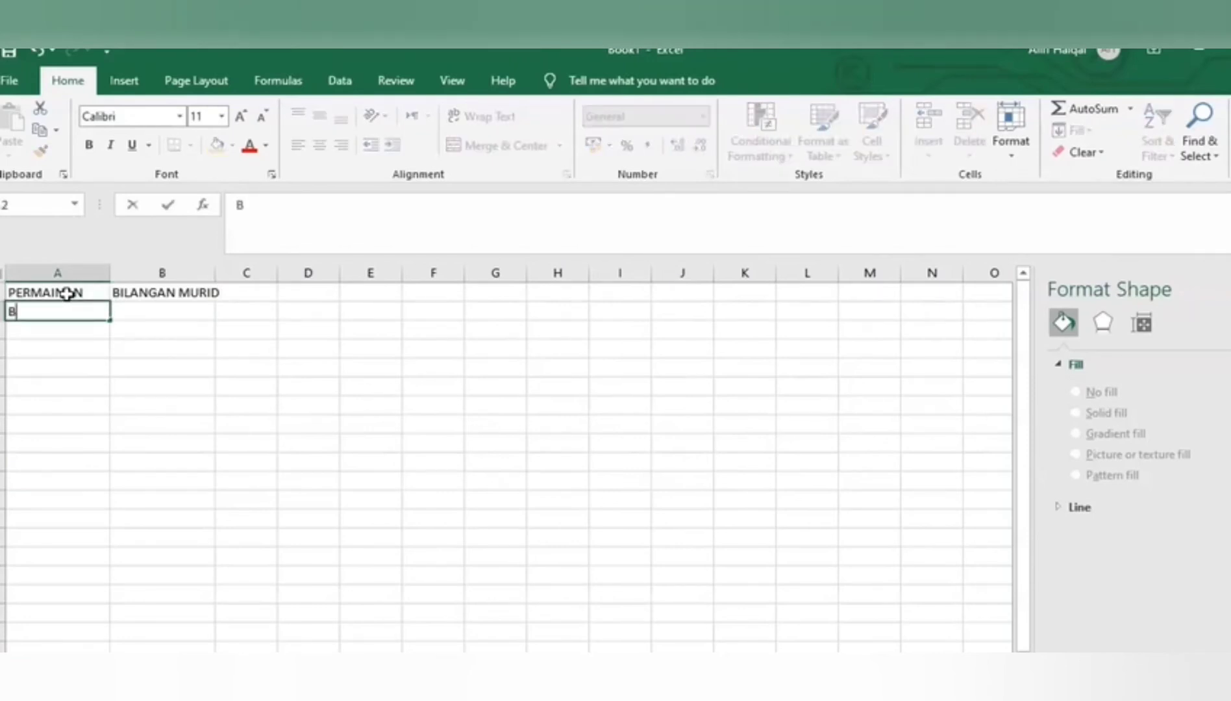
text(OLA SEPAK)
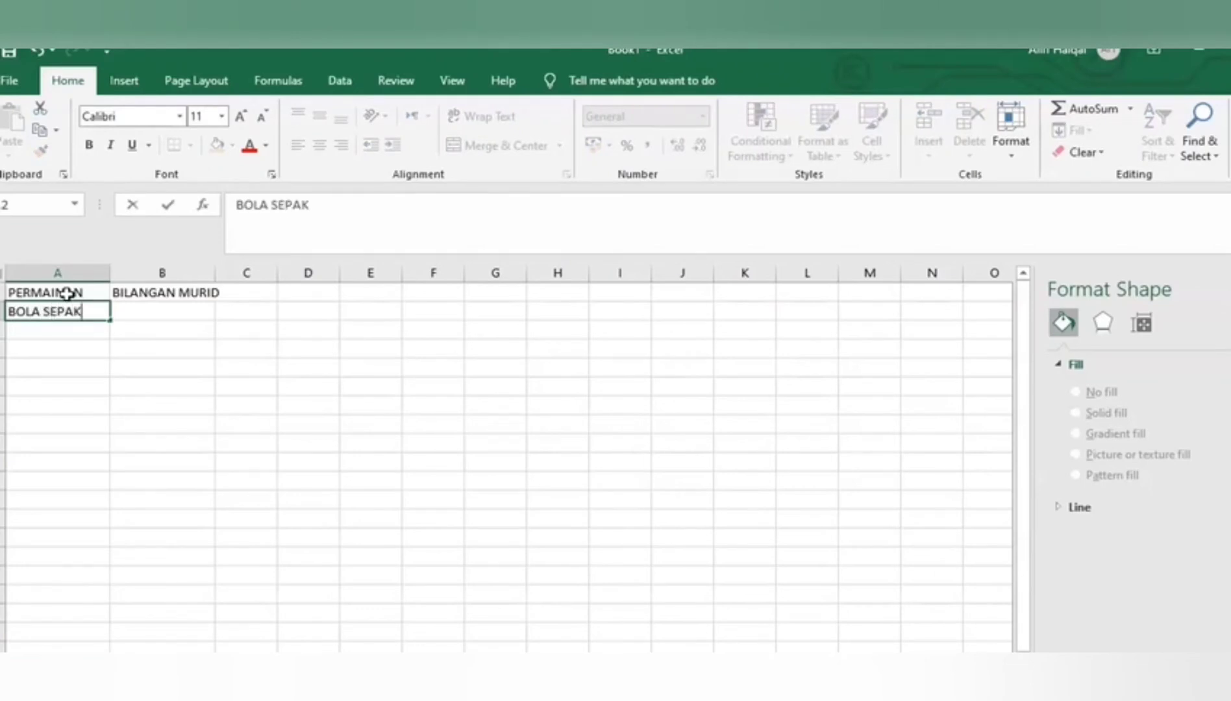
key(Return)
text(BAD)
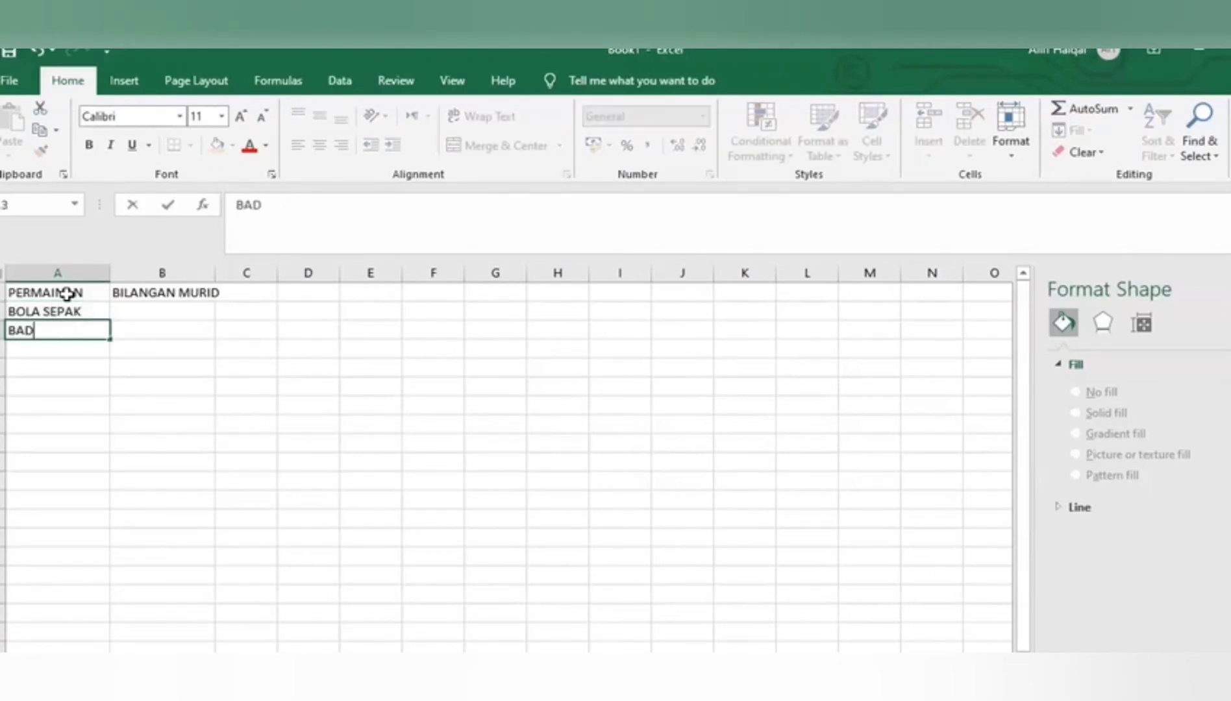
text(MINTON)
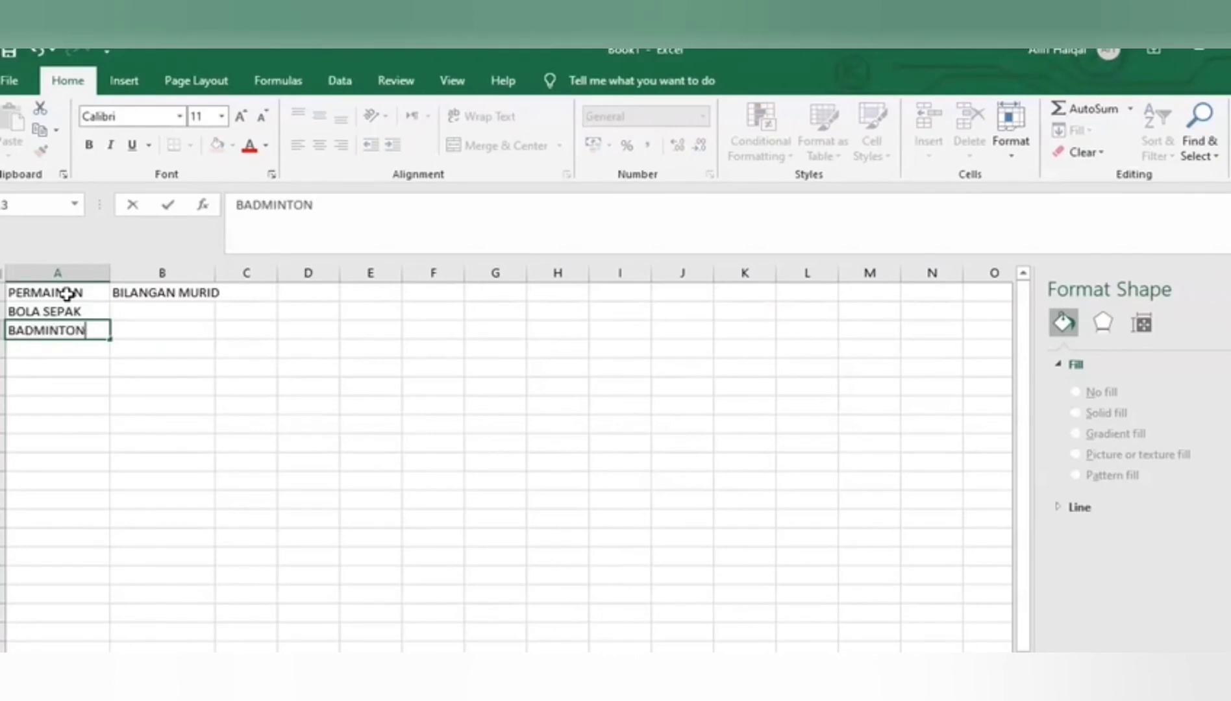
key(Return)
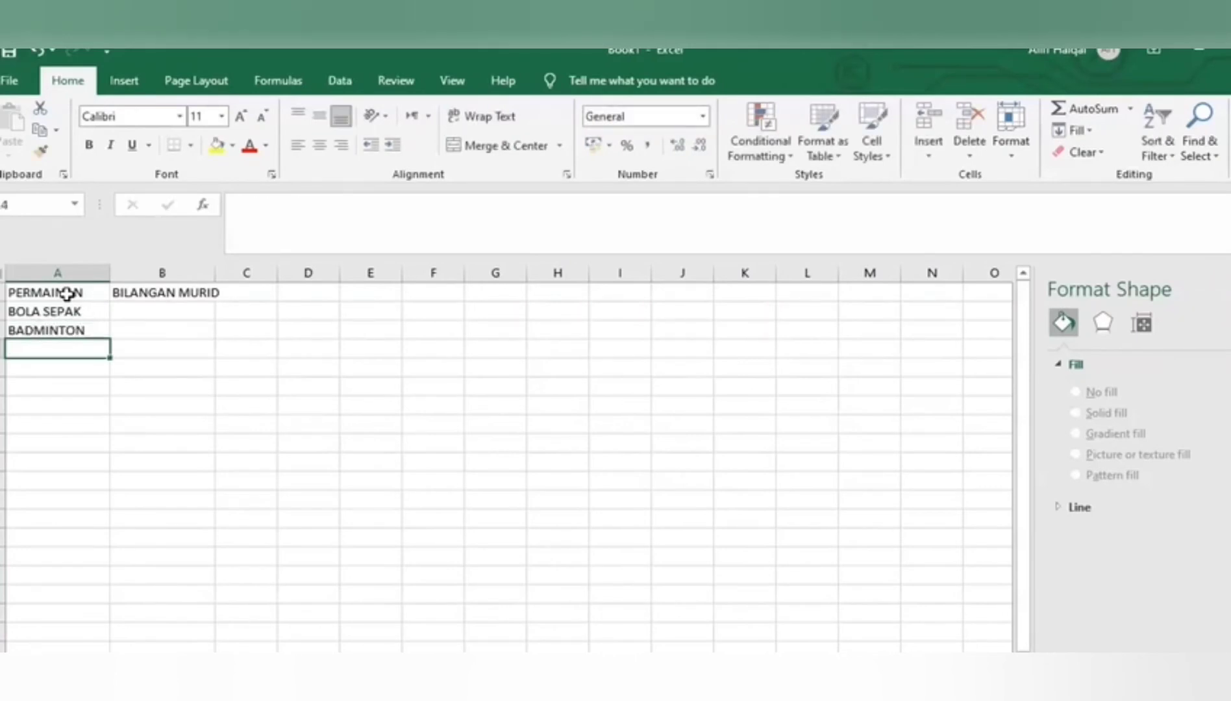
text(BOLA TA)
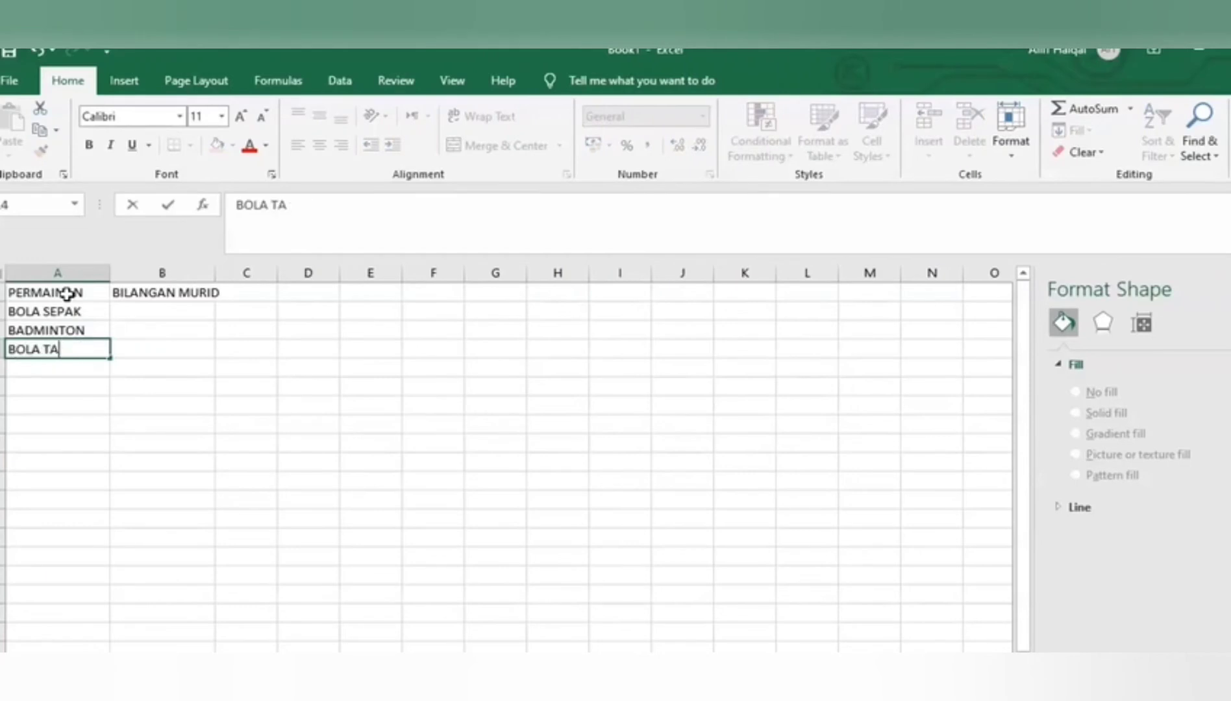
text(MPAR)
key(Return)
text(PI)
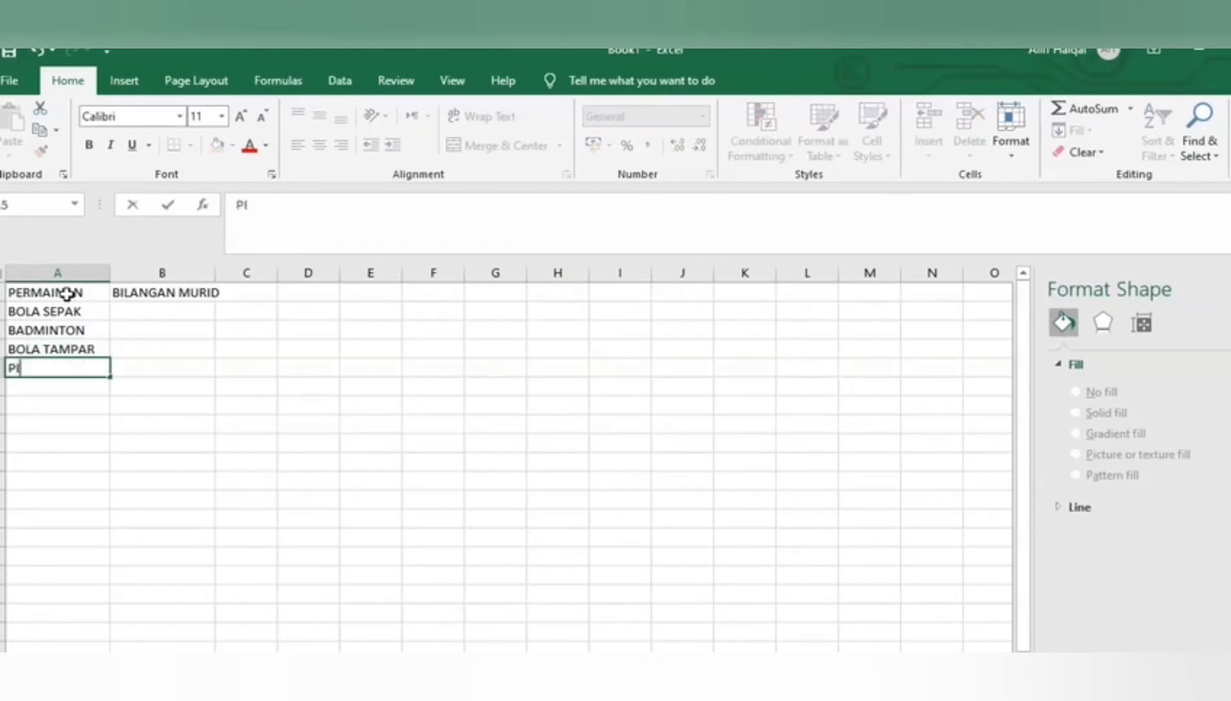
text(NG PO)
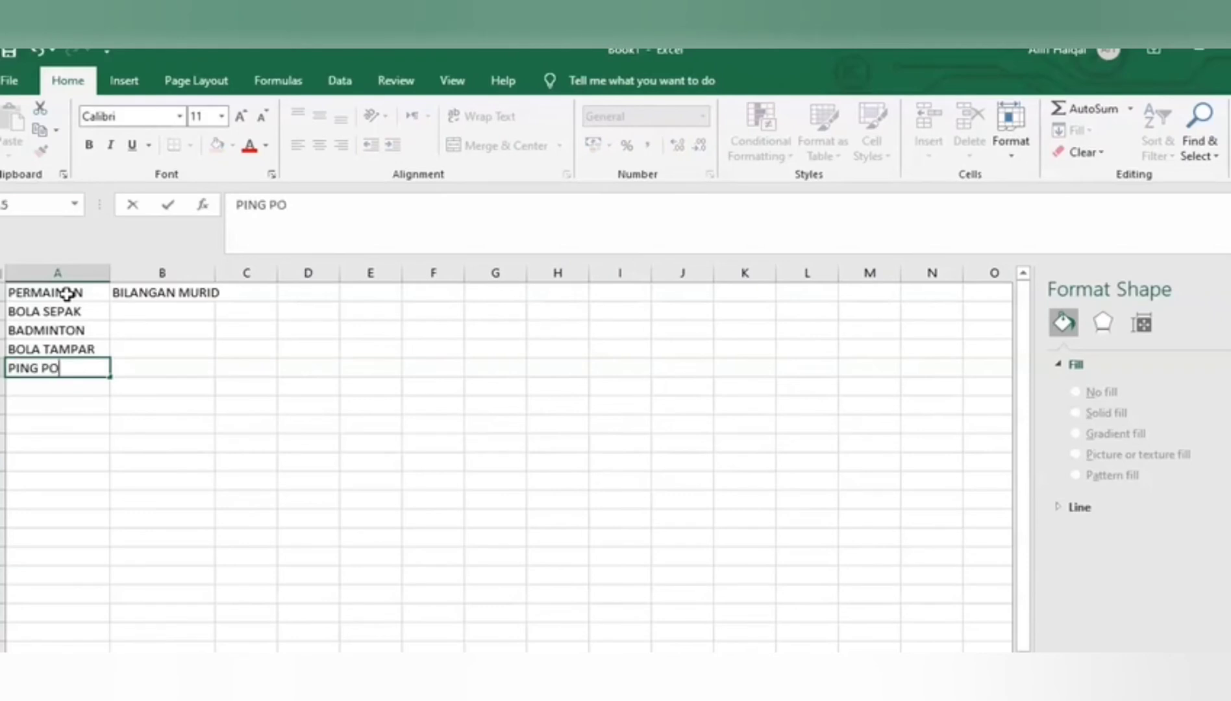
text(NG)
key(Tab)
Enter the pupil counts 8, 4, 6 and 2 in cells B2 to B5 under BILANGAN MURID
key(Up)
key(Up)
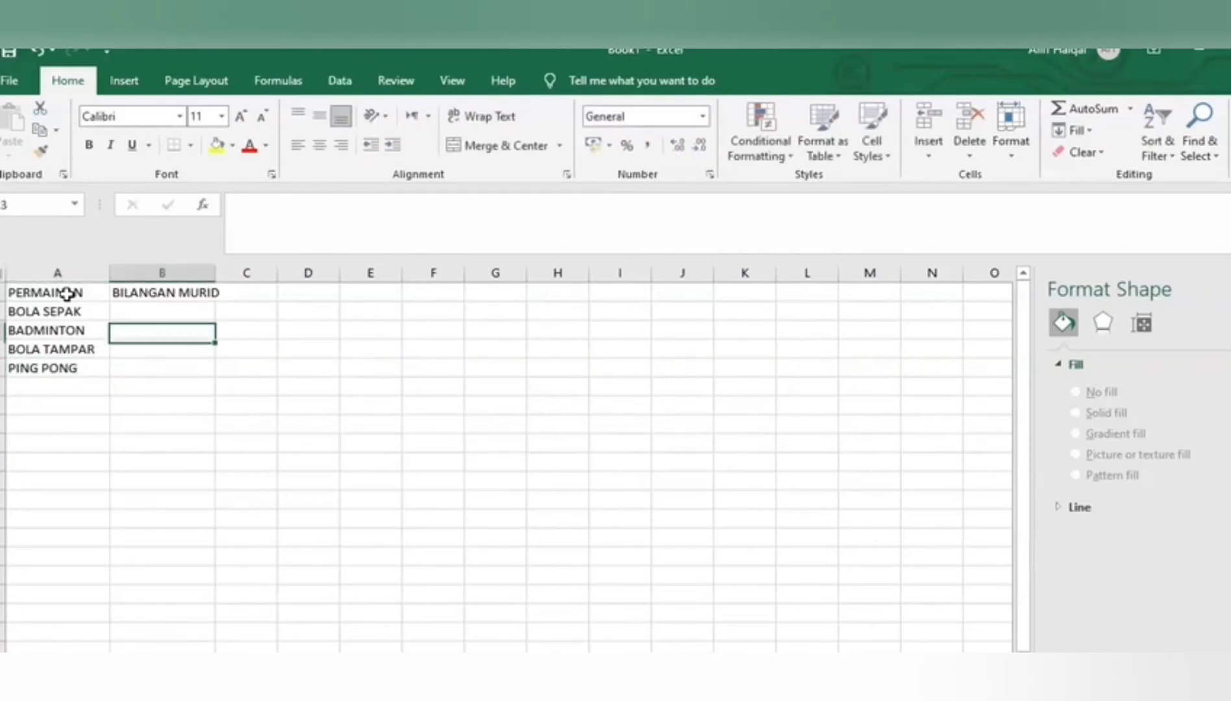
key(Up)
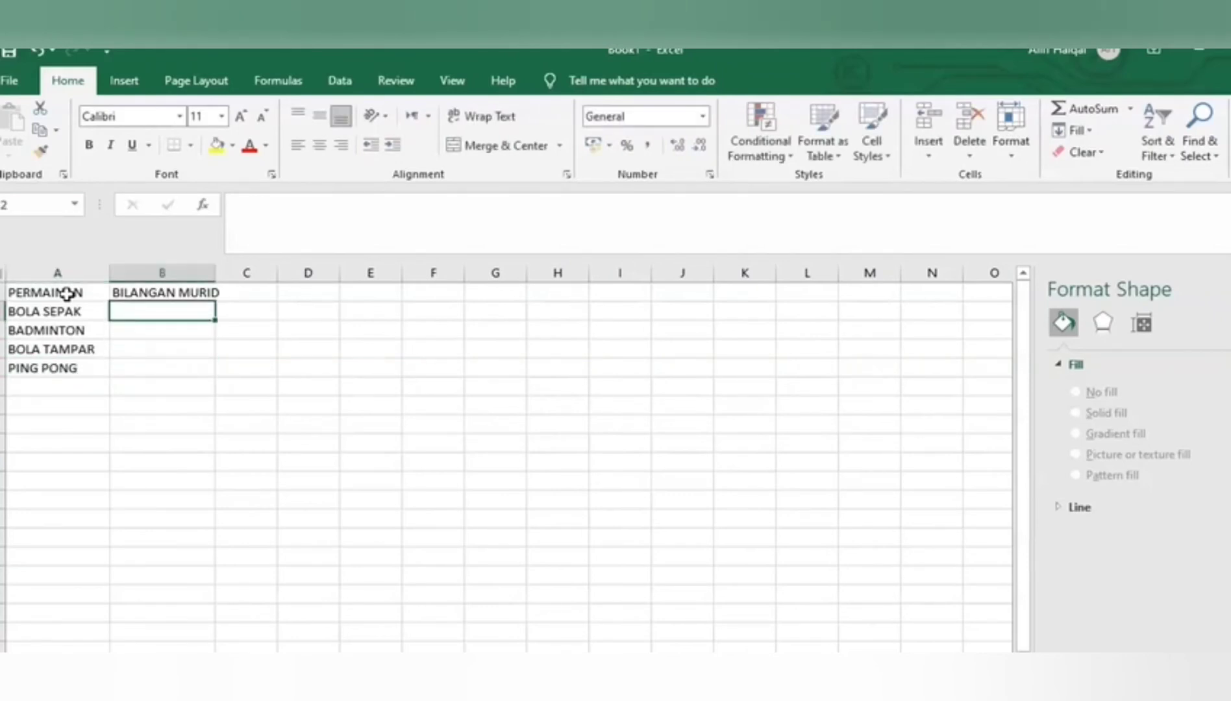
text(8)
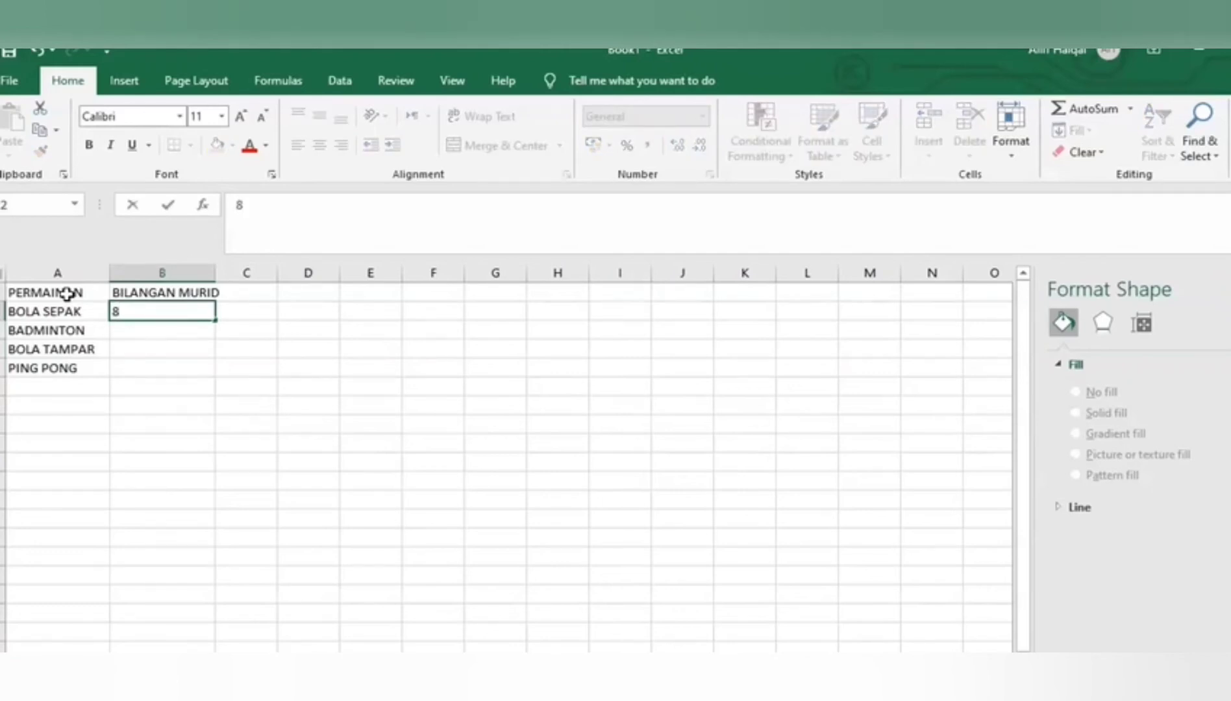
key(Return)
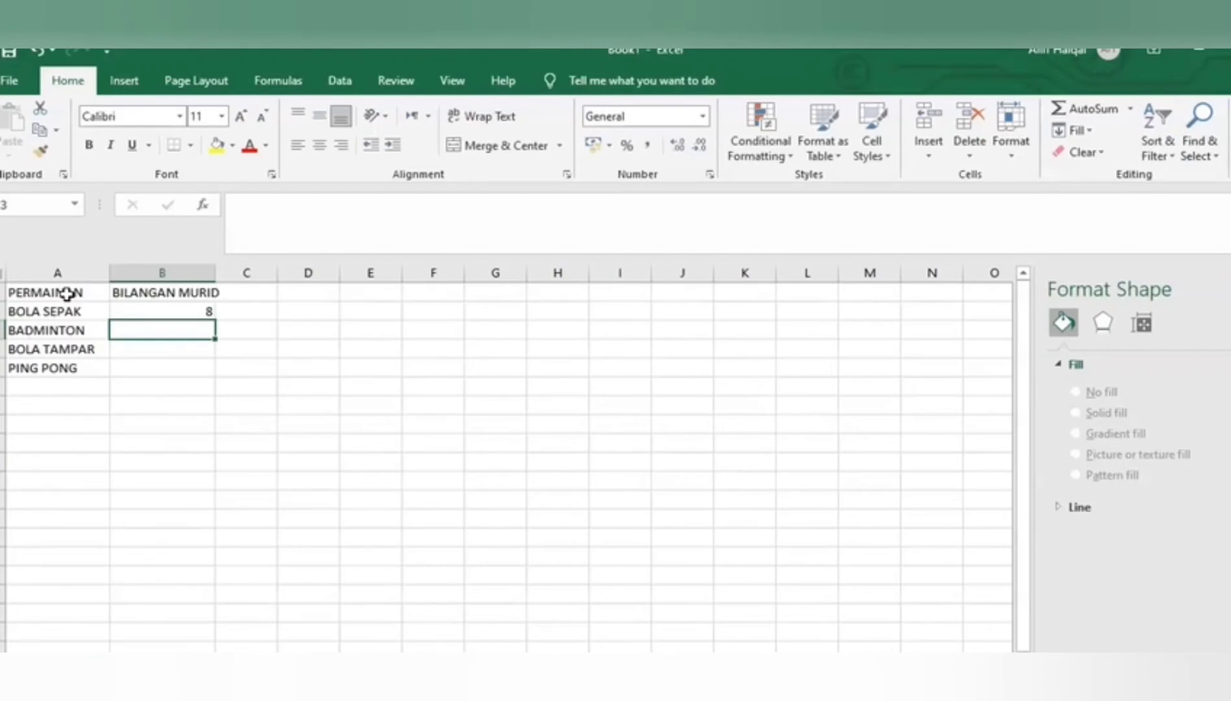
text(4)
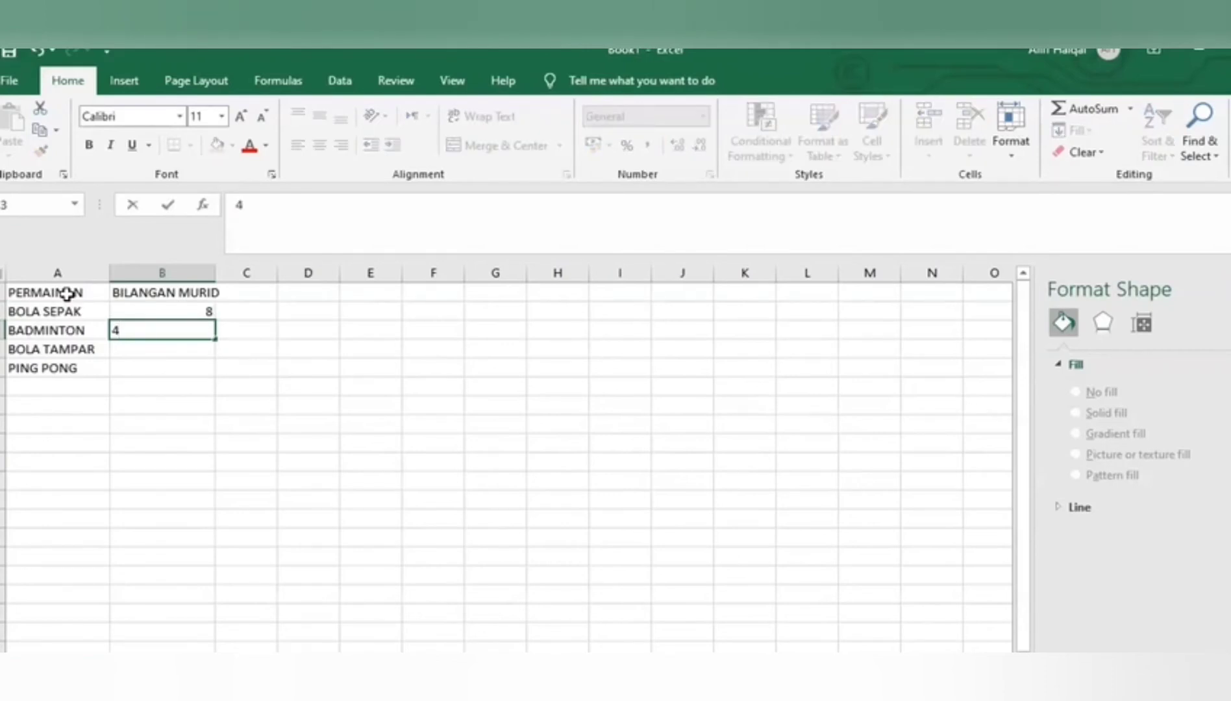
key(Return)
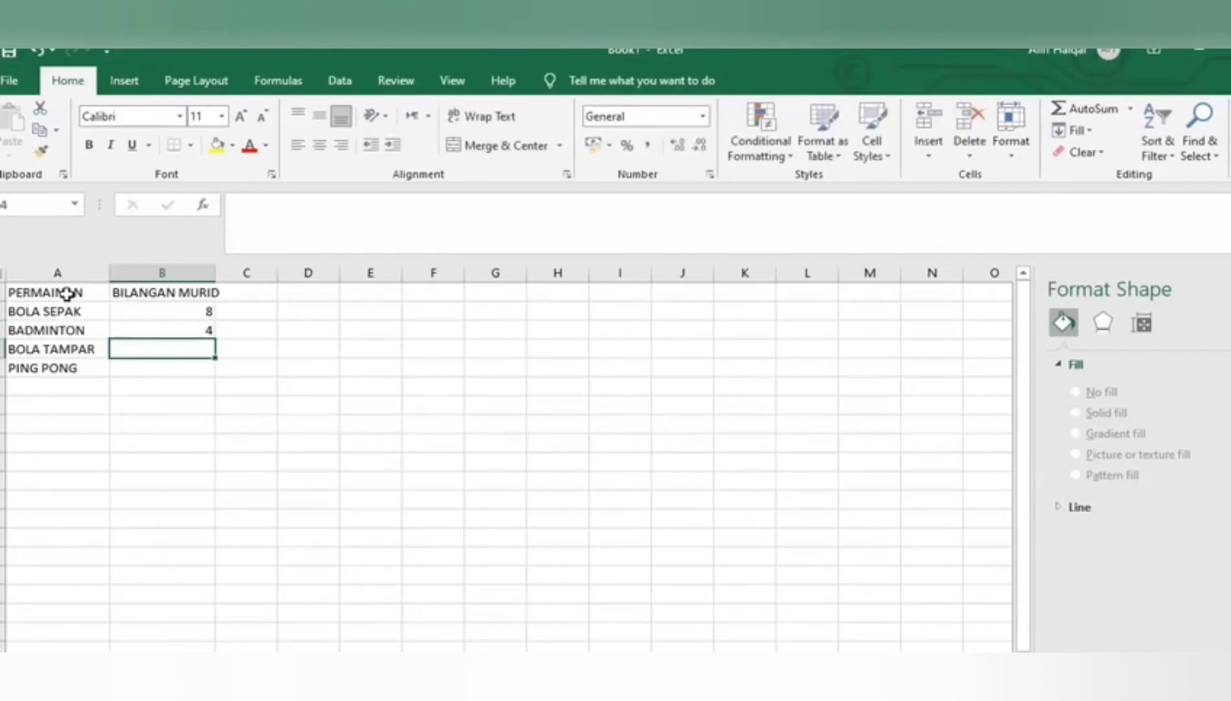
text(6)
key(Return)
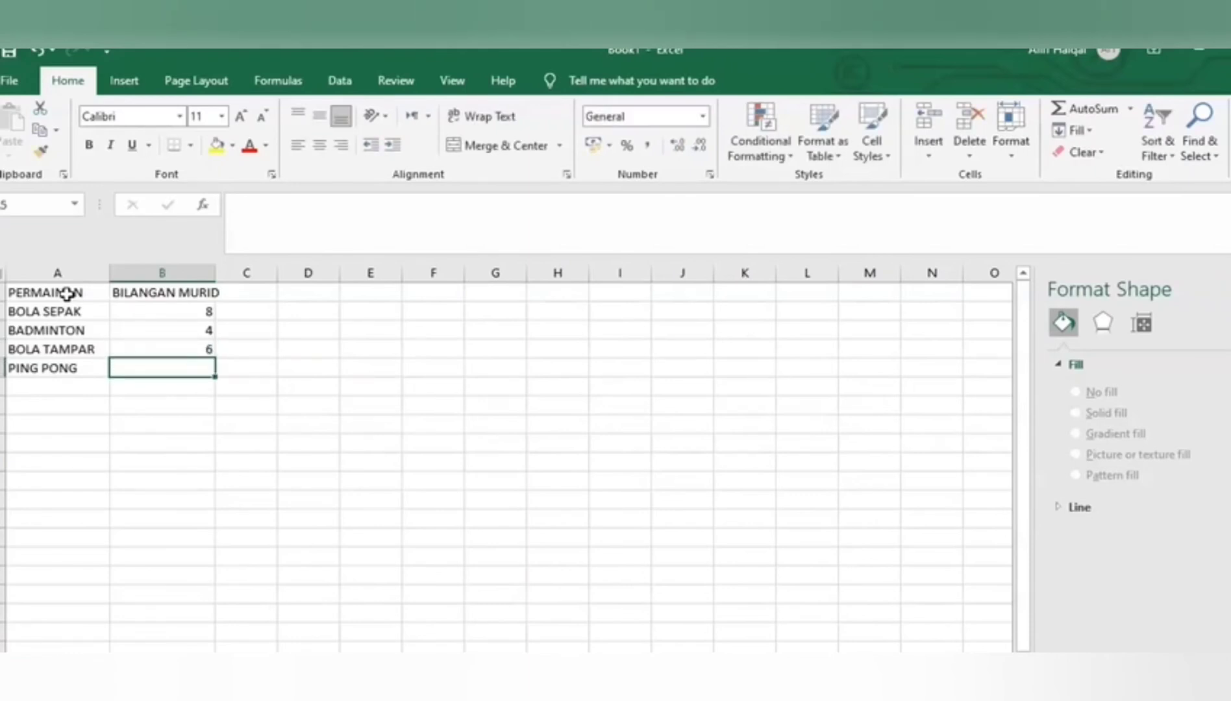
text(2)
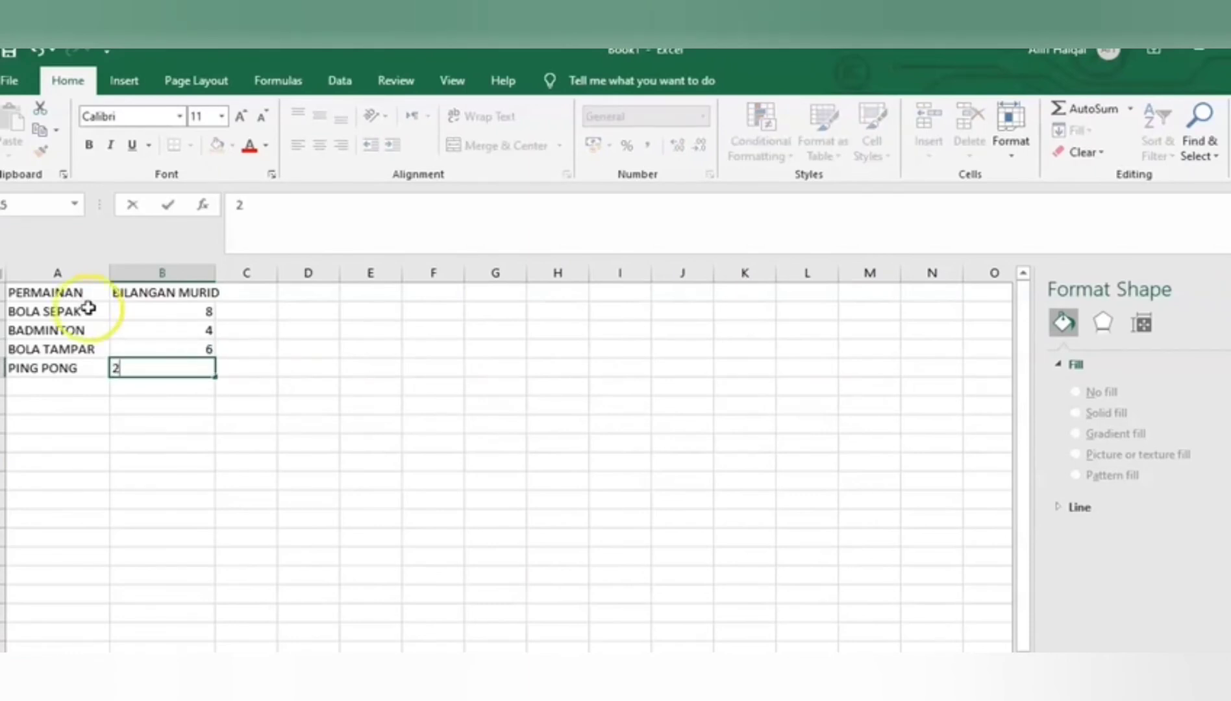
click(238, 423)
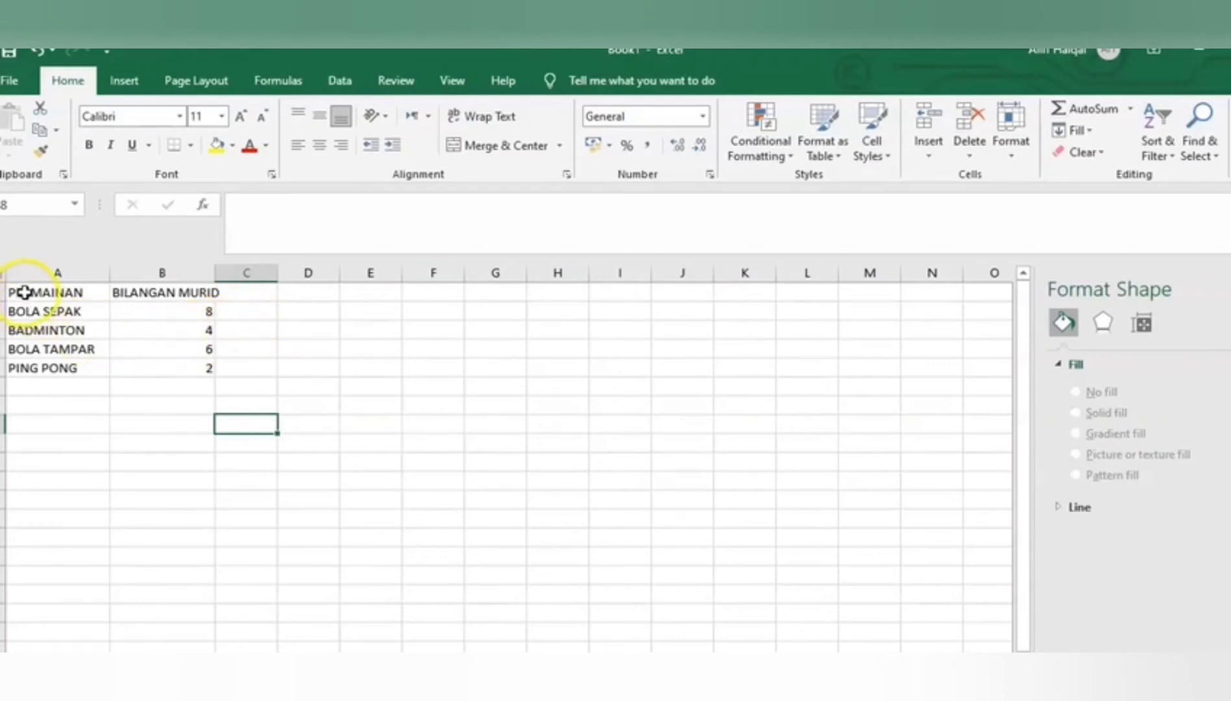
Insert a 2-D clustered column chart from the games table in A1:B5
drag(16, 293, 202, 365)
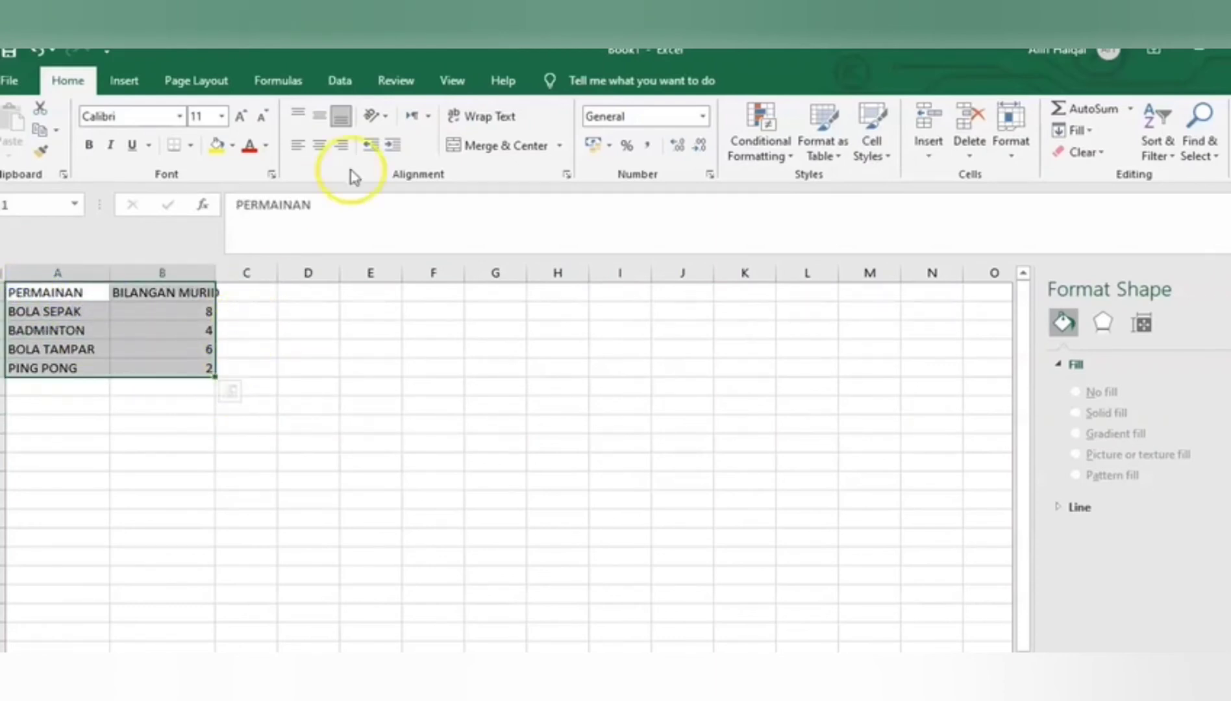
click(126, 80)
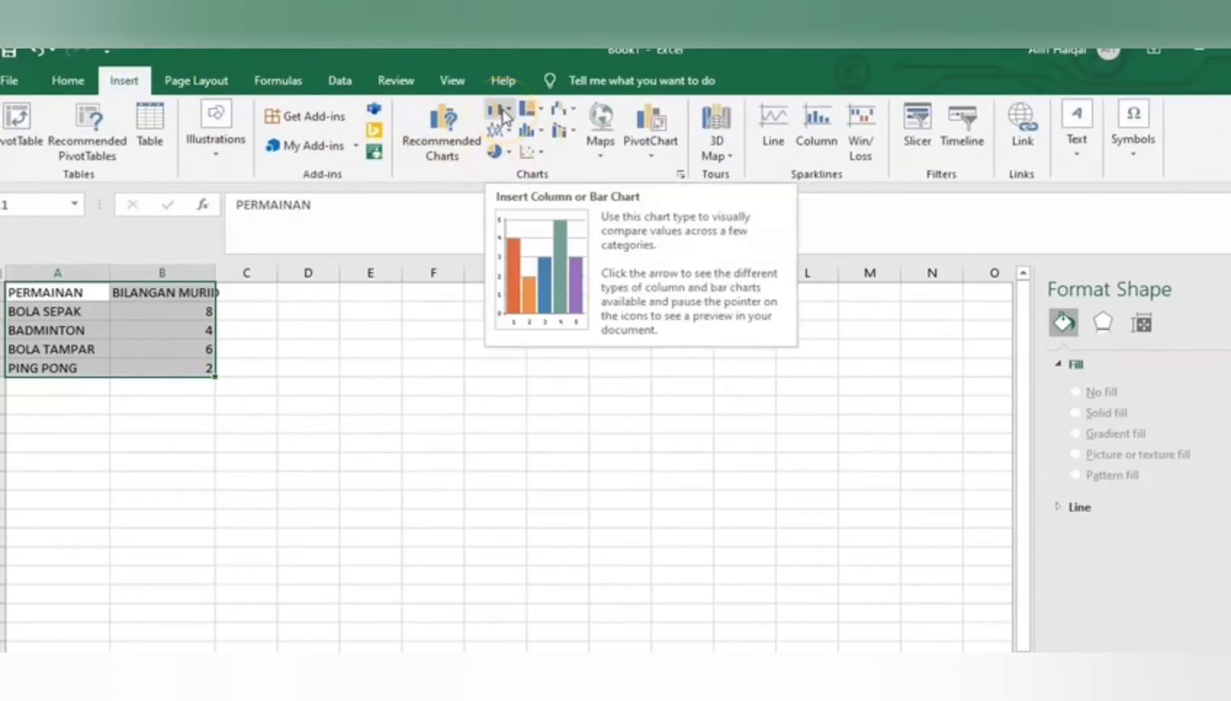
click(503, 117)
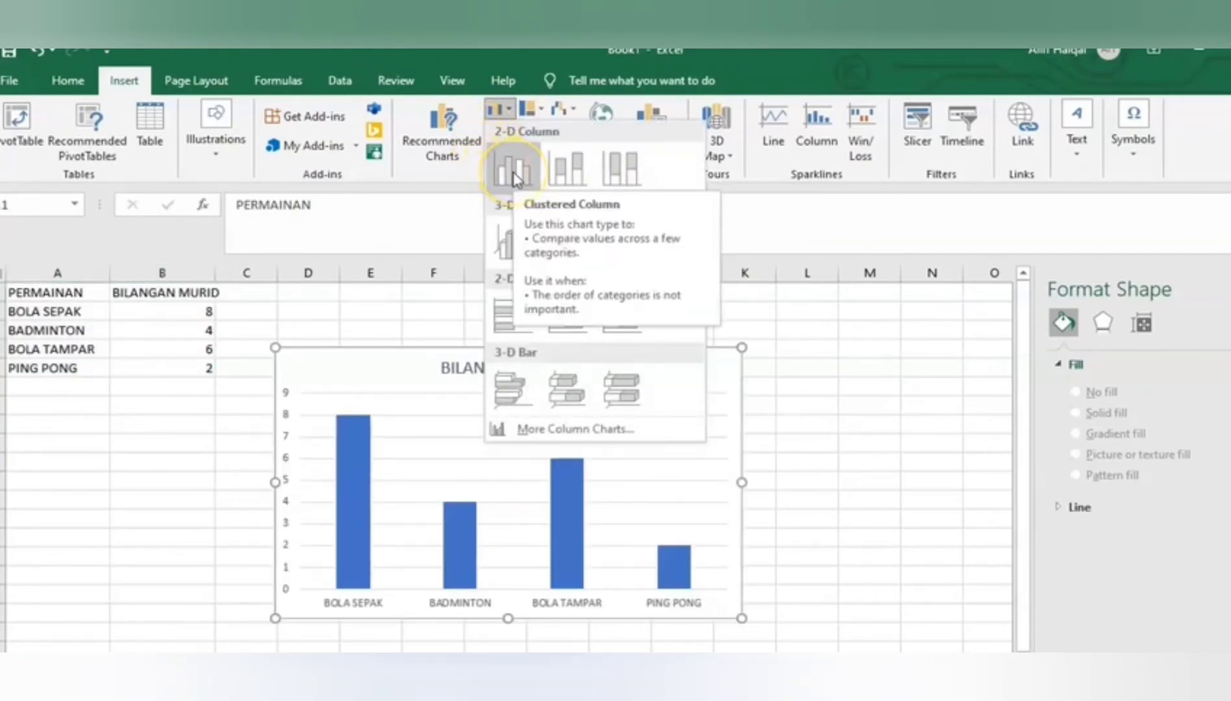
click(513, 175)
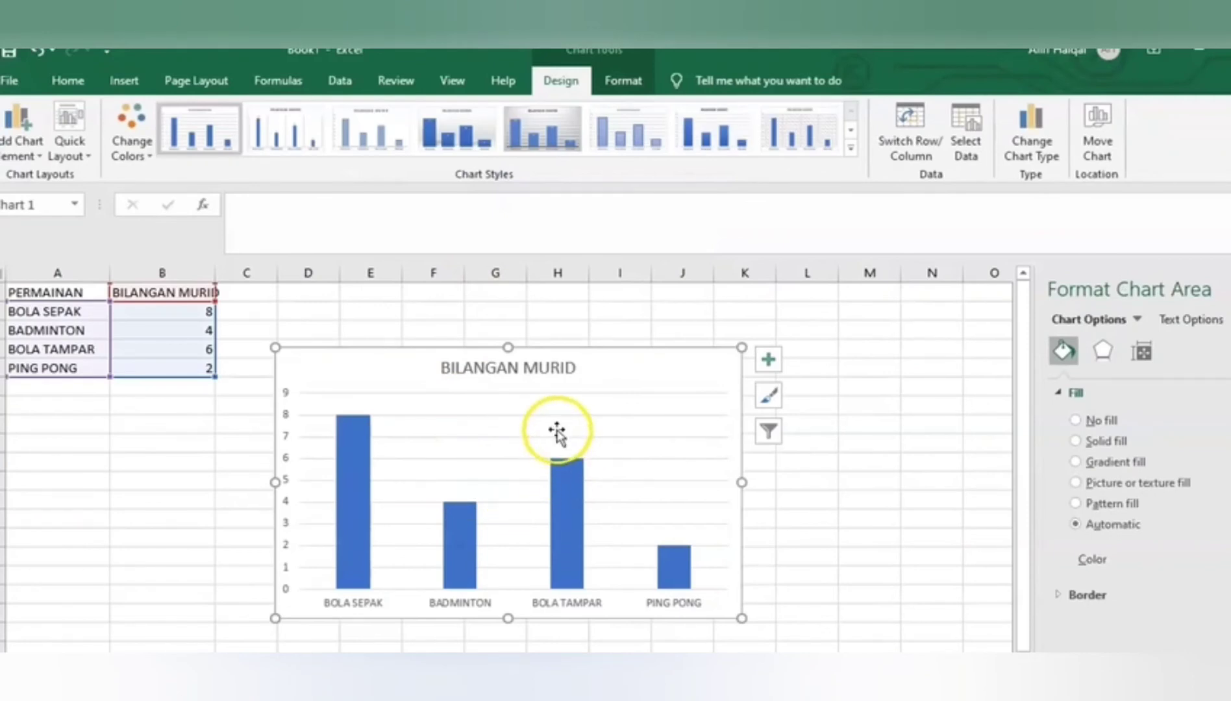
Change the chart title to PELAJAR LELAKI 5 IBNU SINA
click(569, 368)
drag(577, 368, 449, 372)
text(P)
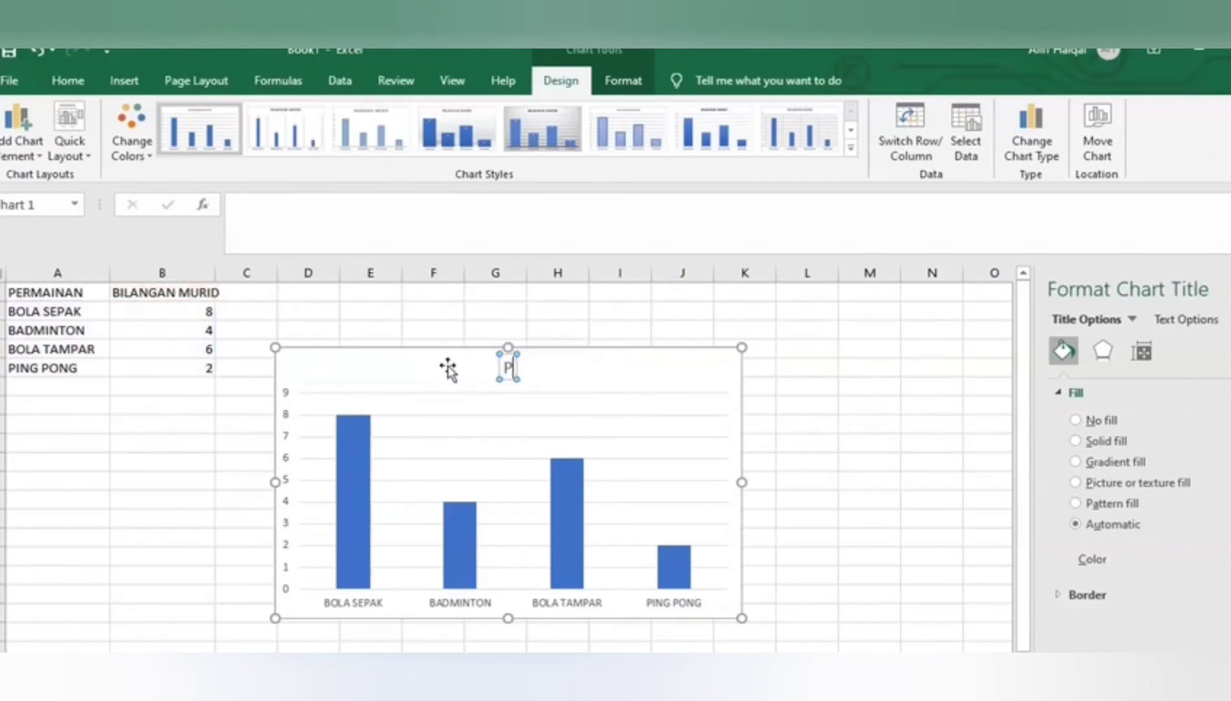
text(ELAJ)
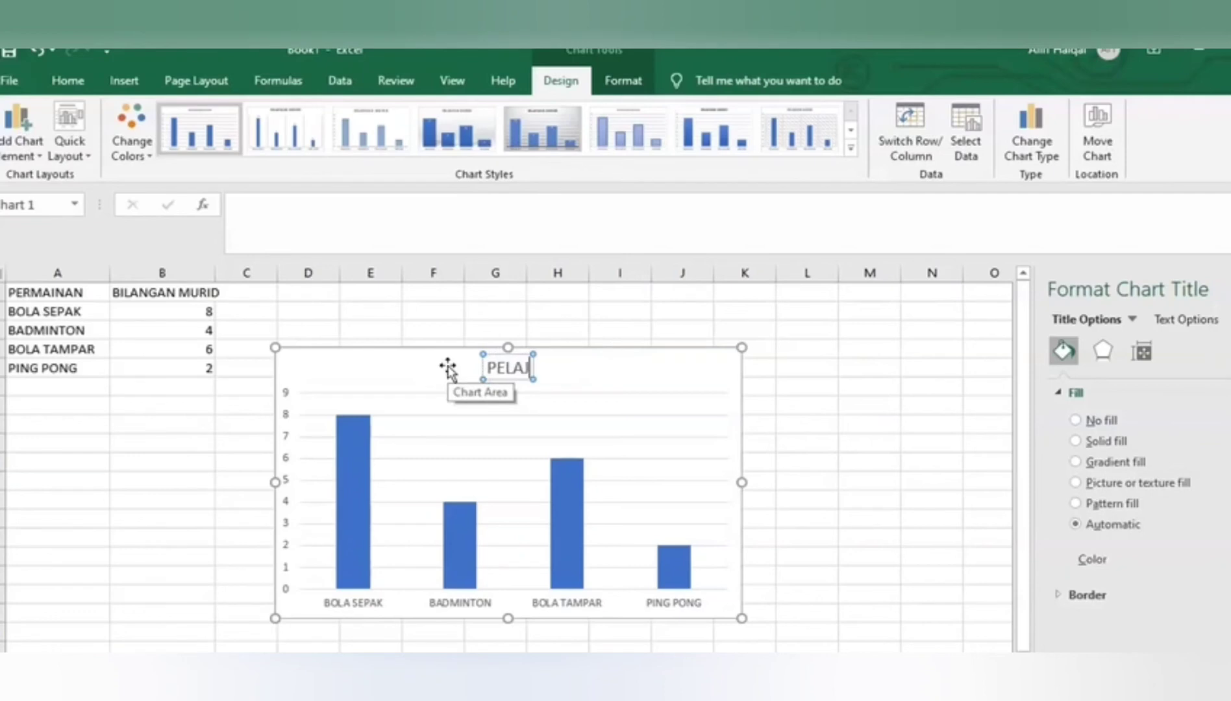
text(AR LE)
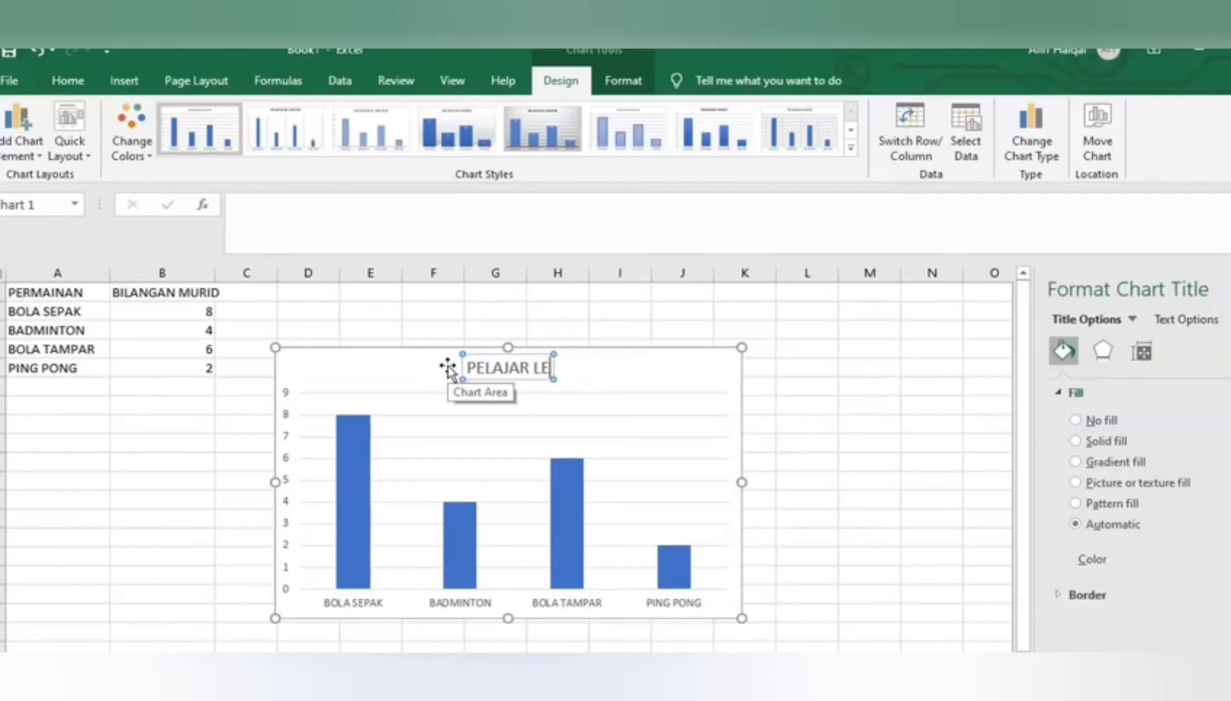
text(LAKI 5)
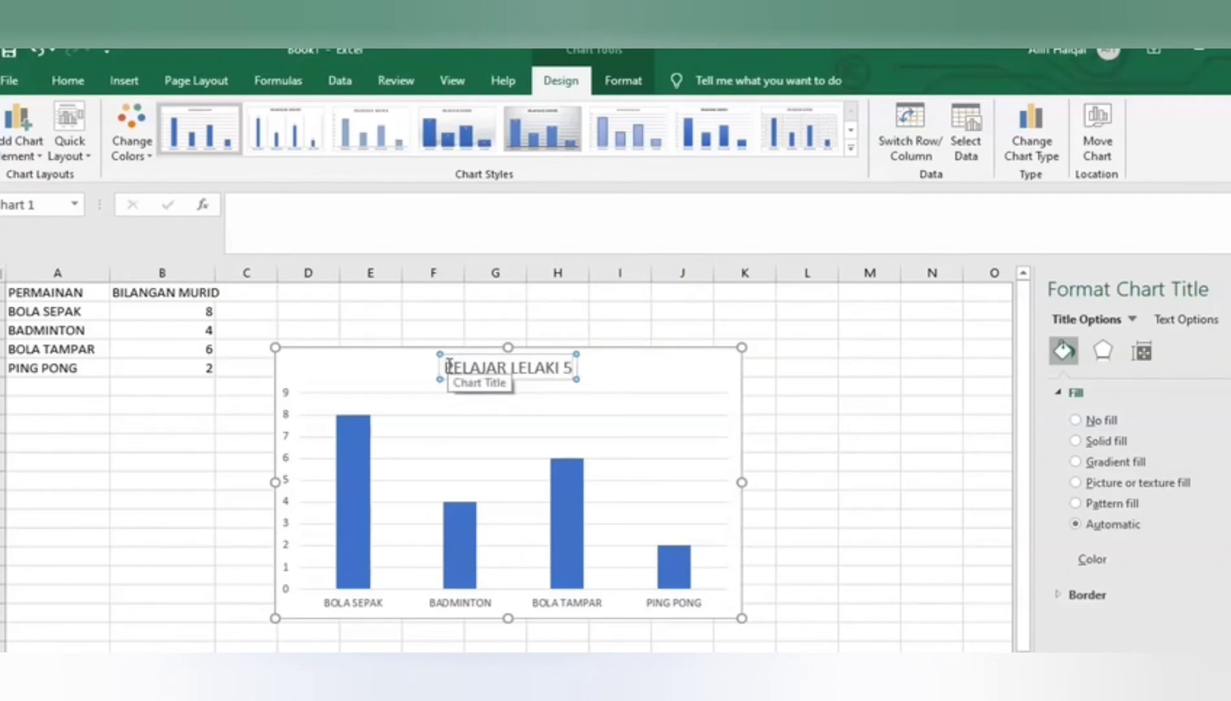
text( UBNU S)
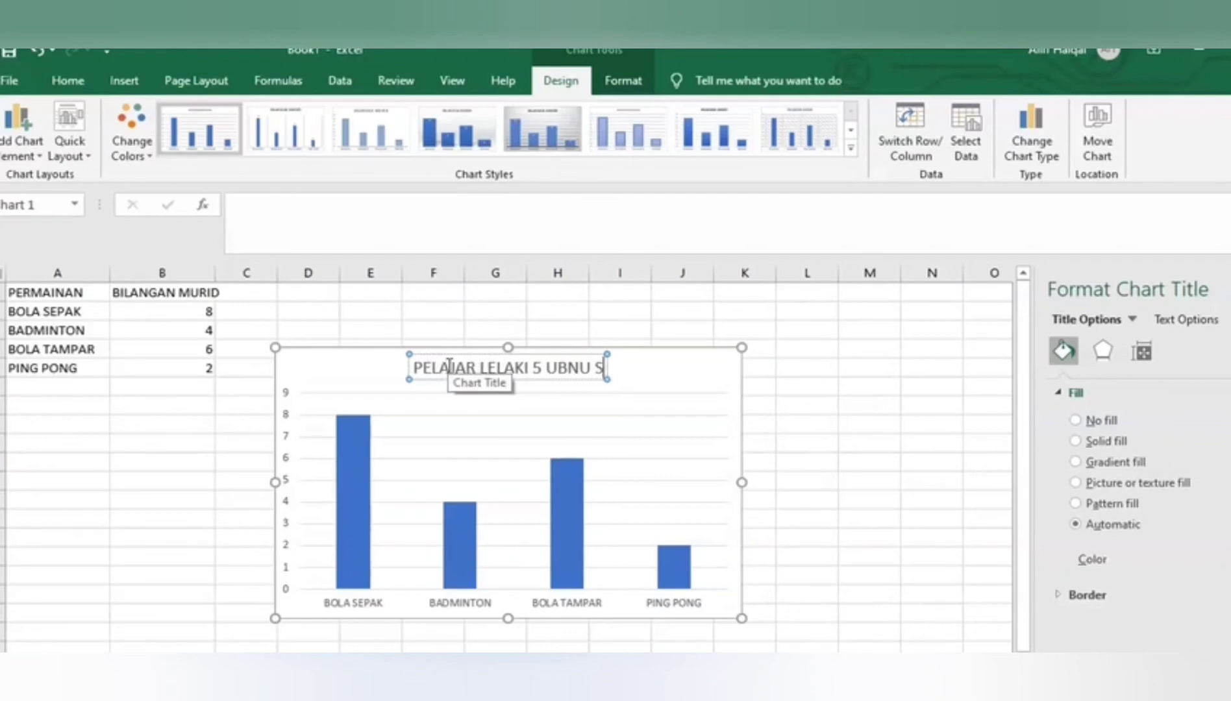
text(INA)
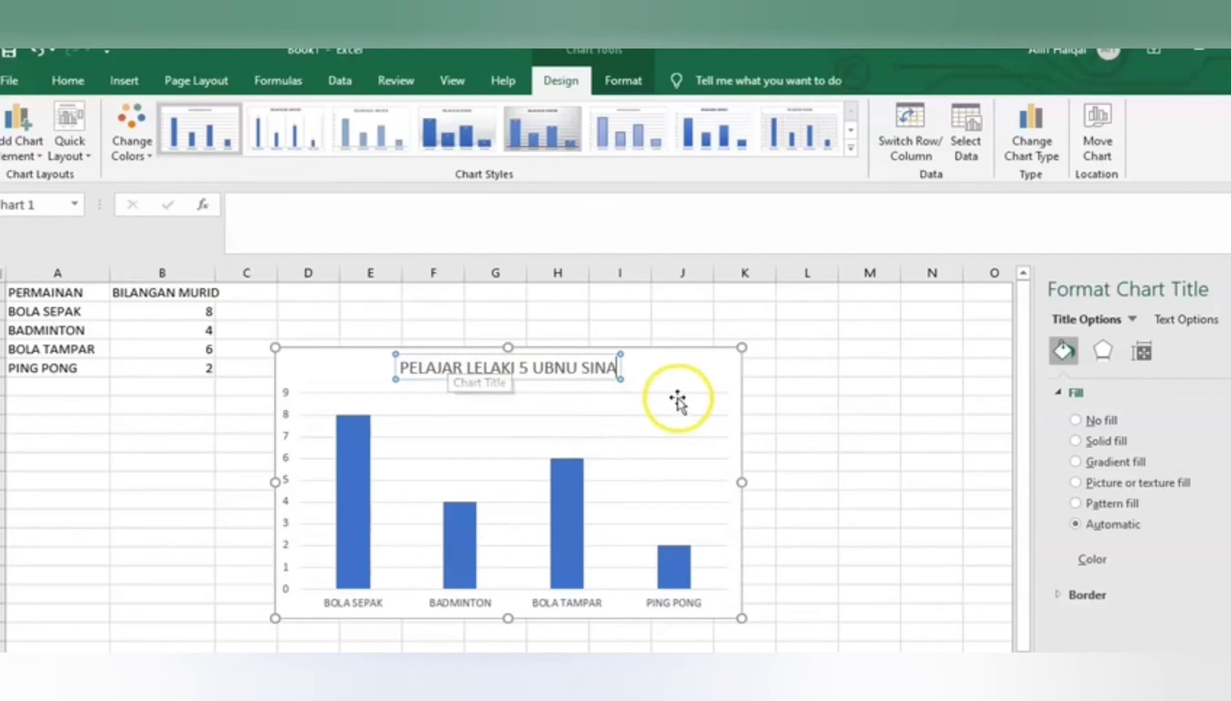
click(544, 367)
key(BackSpace)
text(I)
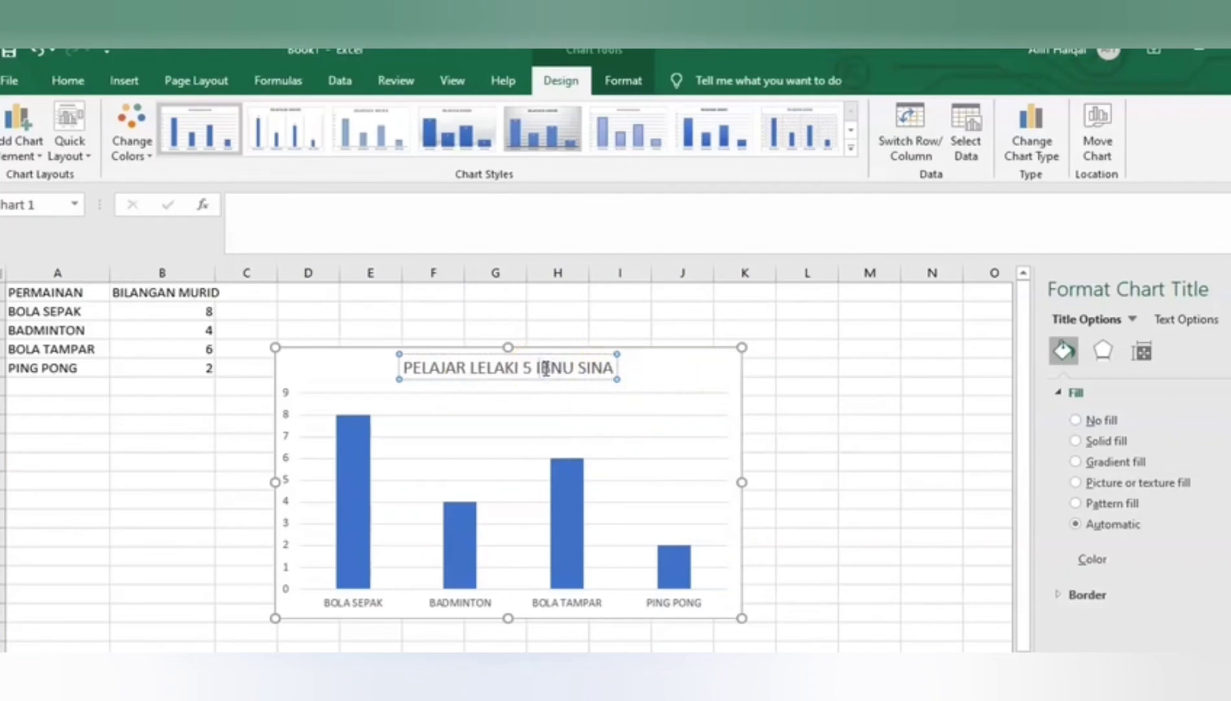
click(681, 385)
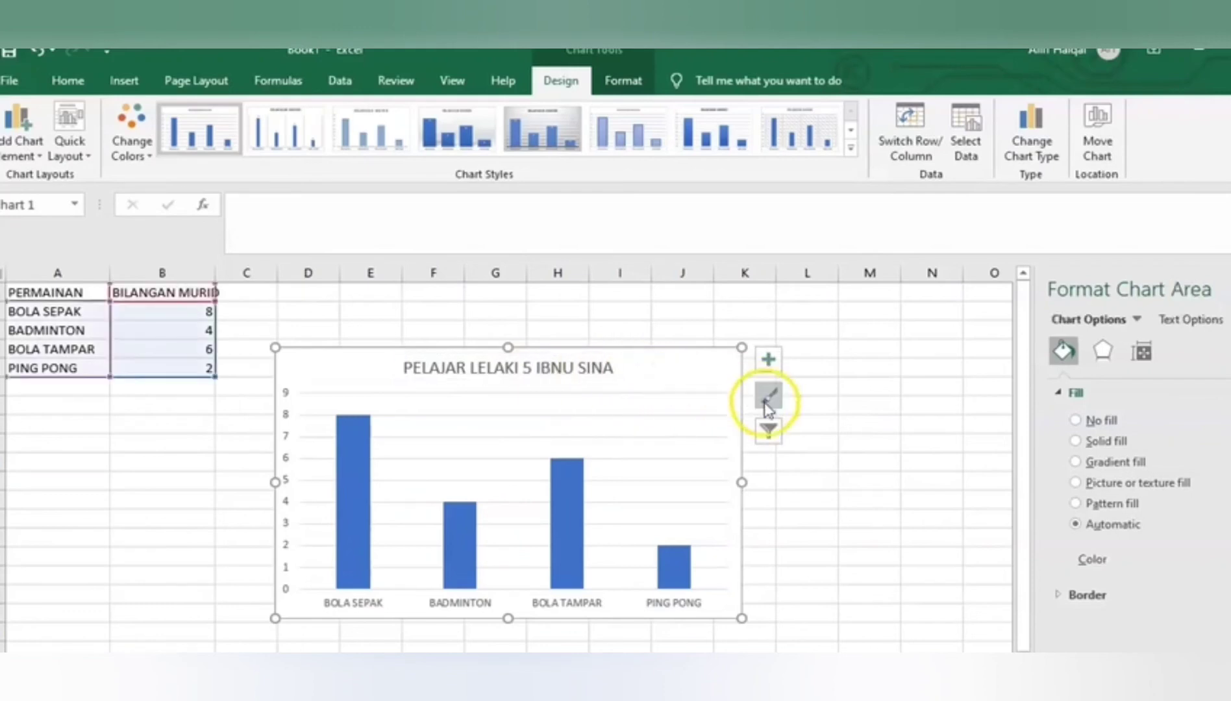
Add axis titles to the chart and set the horizontal axis title to PERMAINAN
click(768, 360)
click(825, 406)
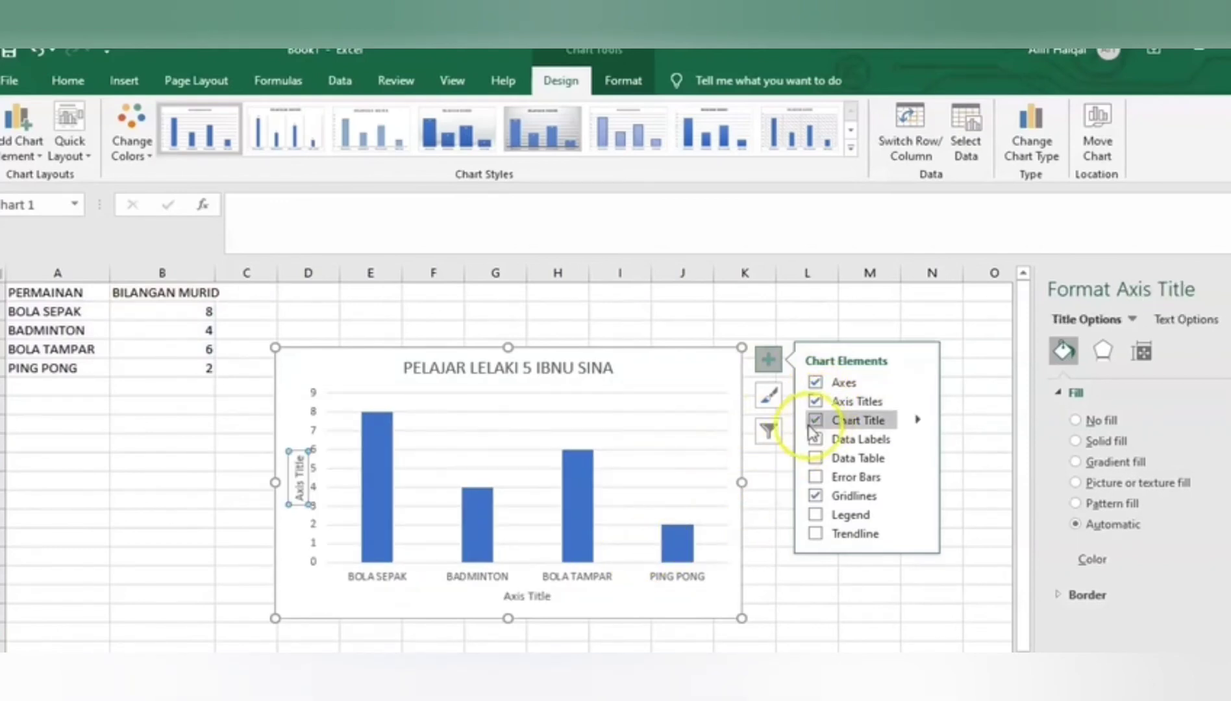
click(541, 594)
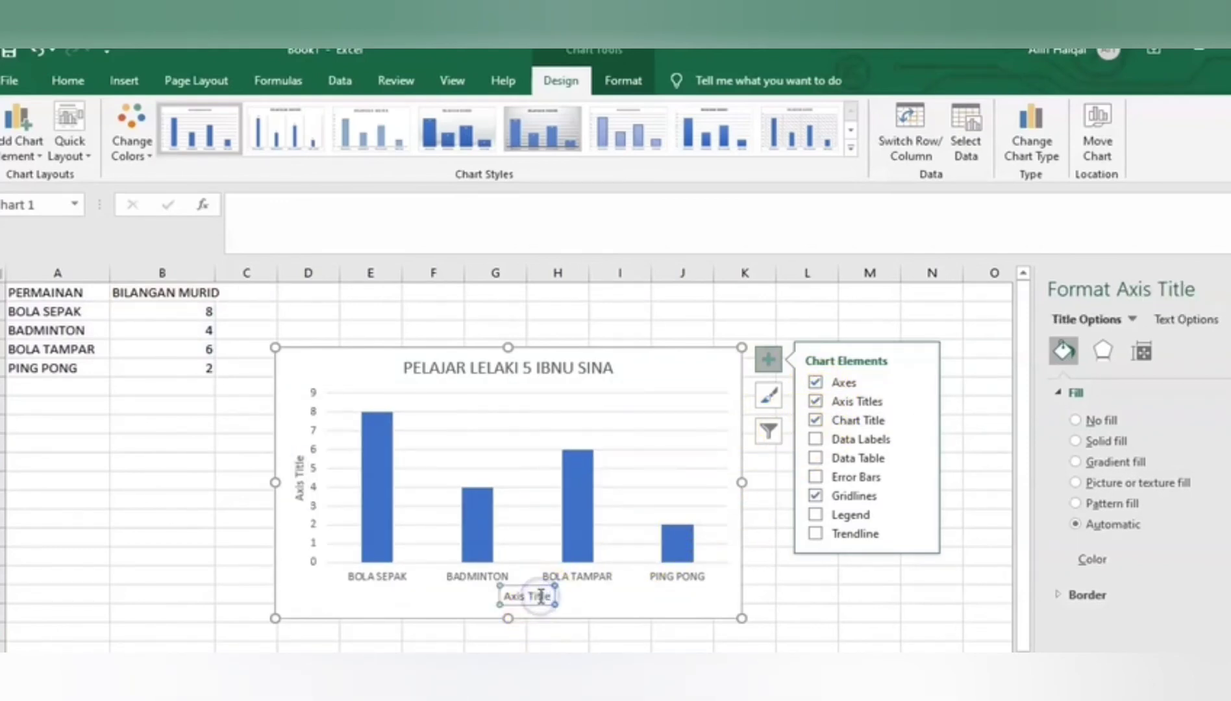
drag(551, 598, 530, 600)
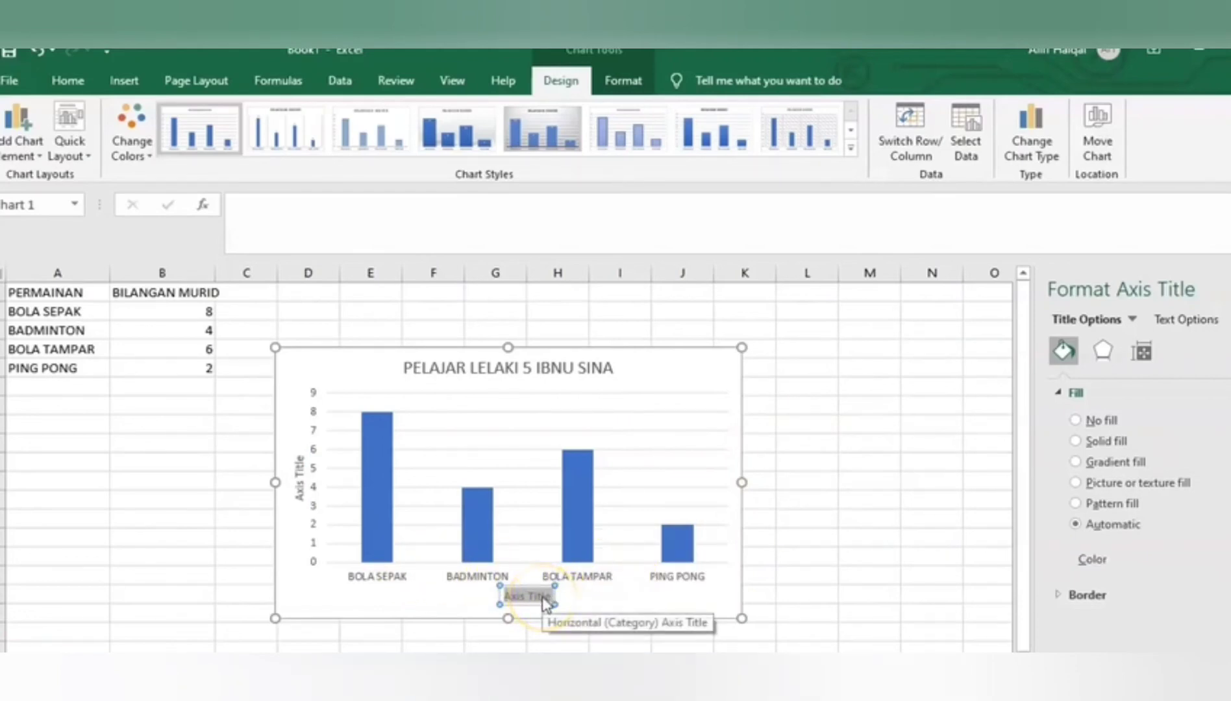
text(PERMA)
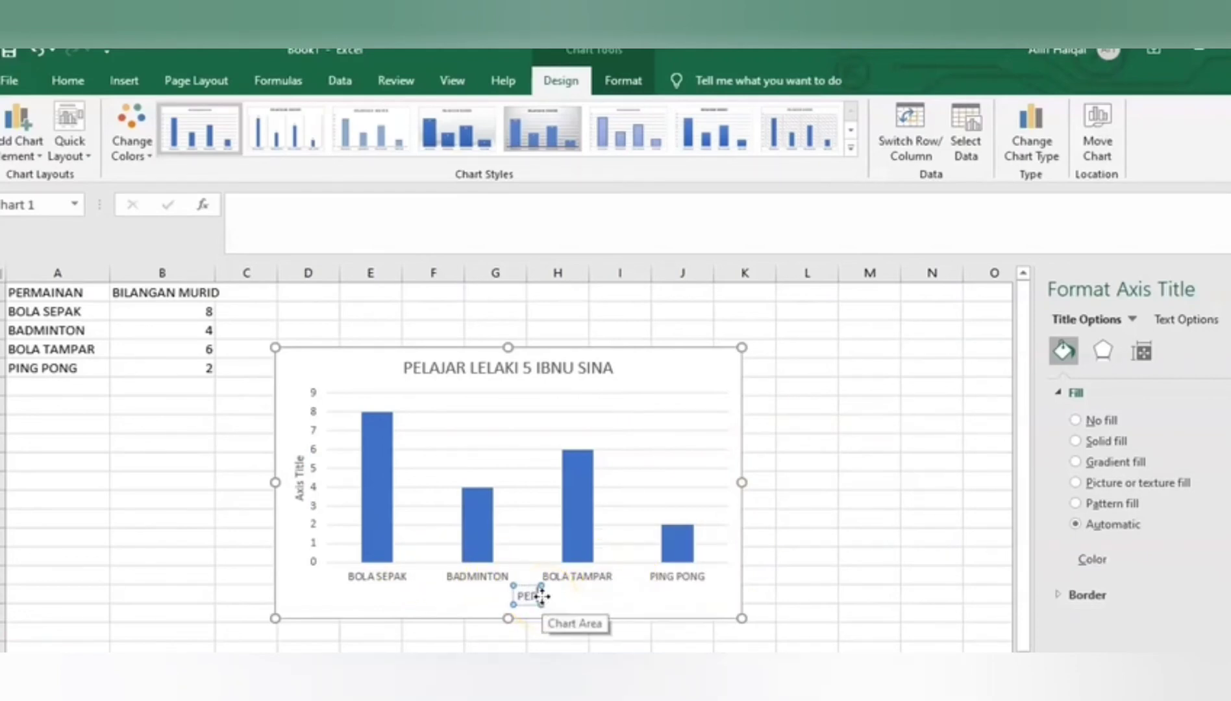
text(INAN)
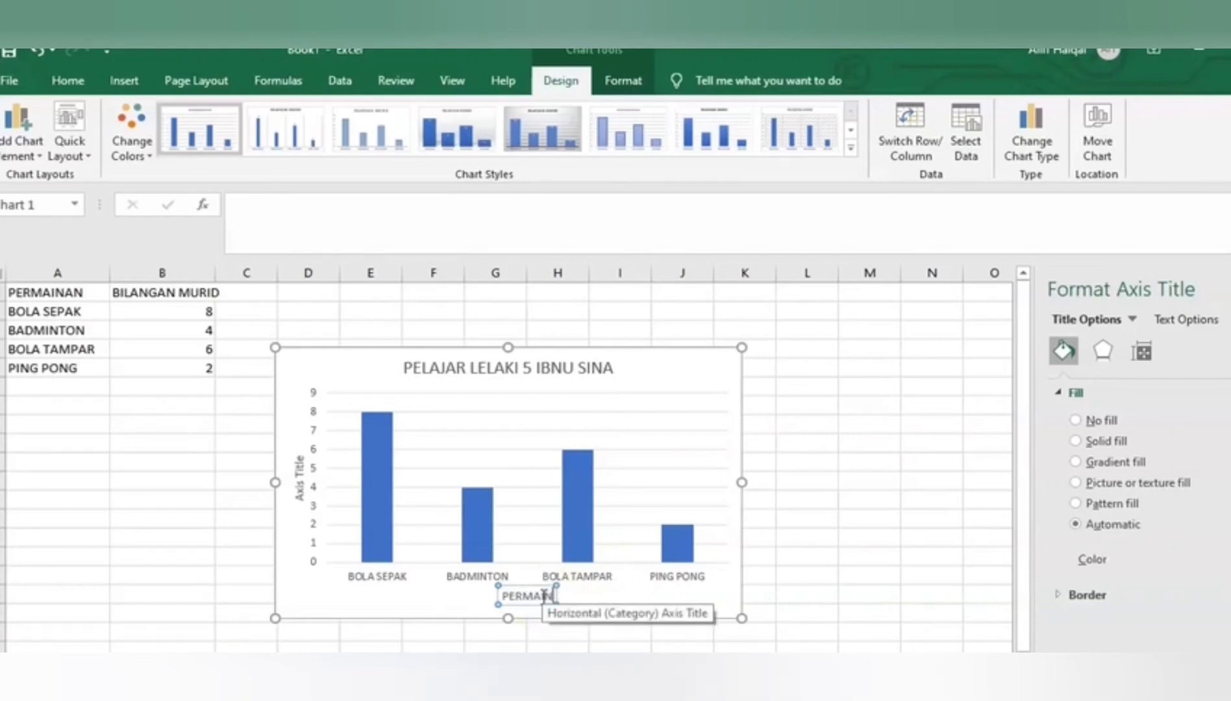
Set the chart's vertical axis title to BILANGAN MURID
click(300, 488)
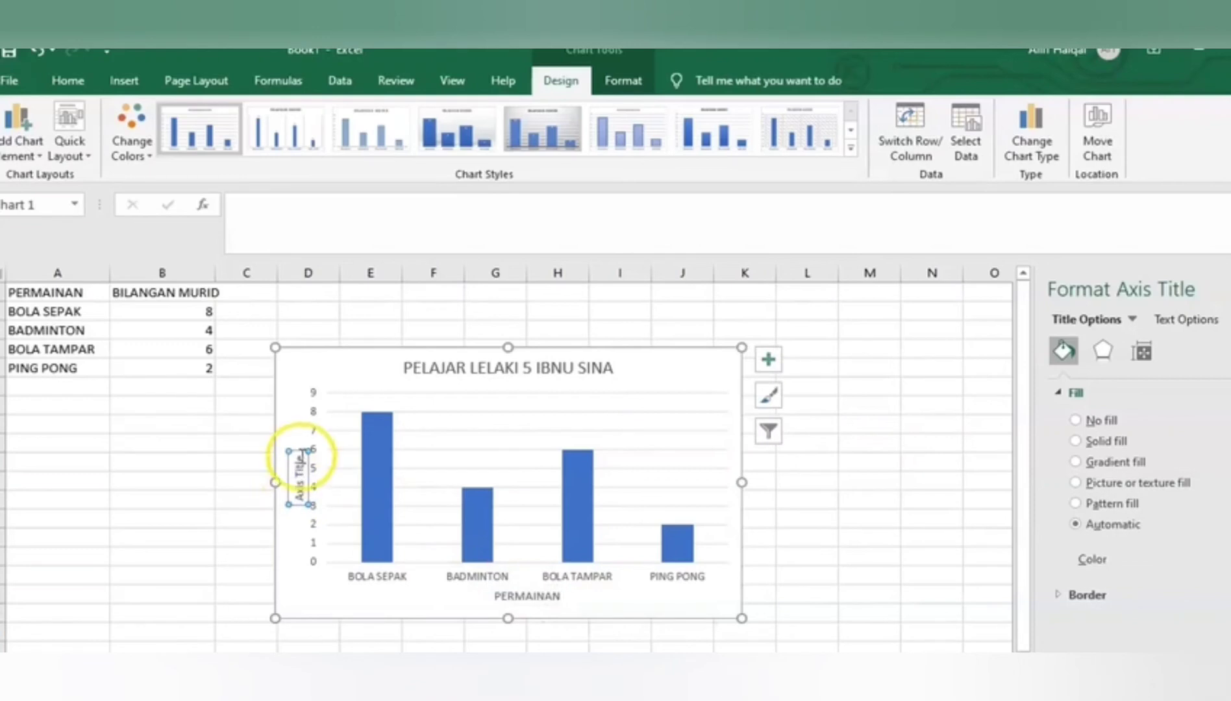
click(298, 460)
drag(298, 489, 298, 496)
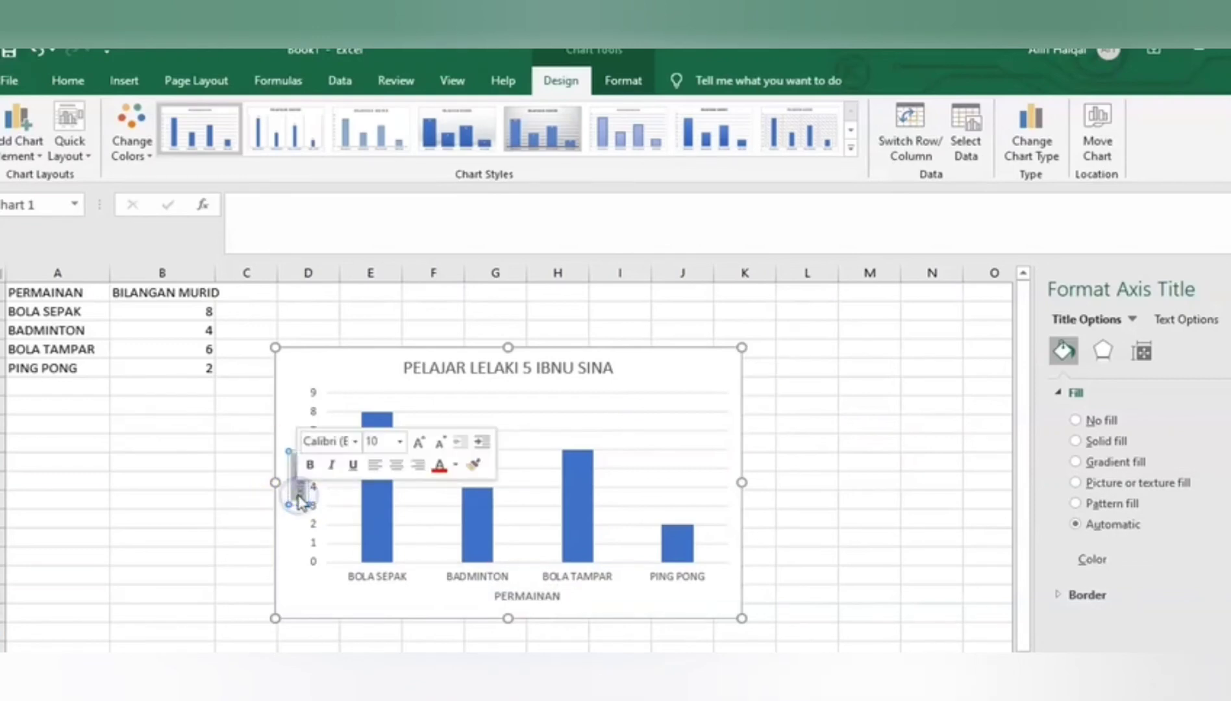
key(BackSpace)
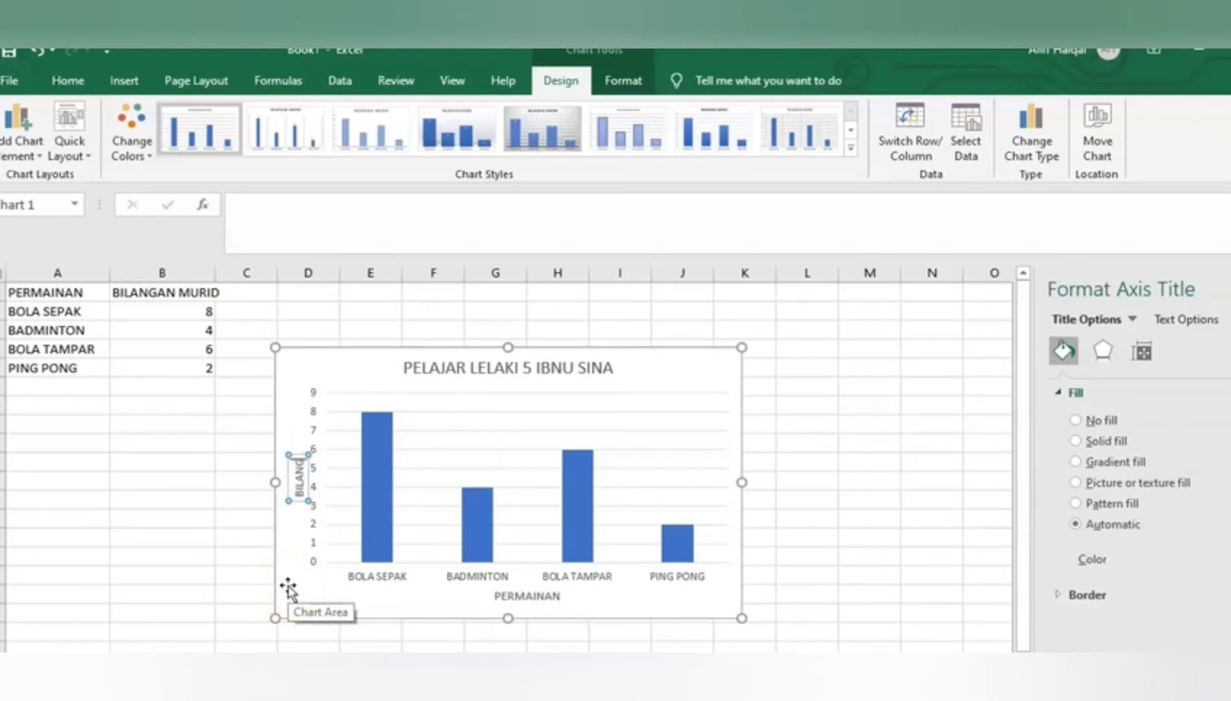
text(BILANGAN MURI)
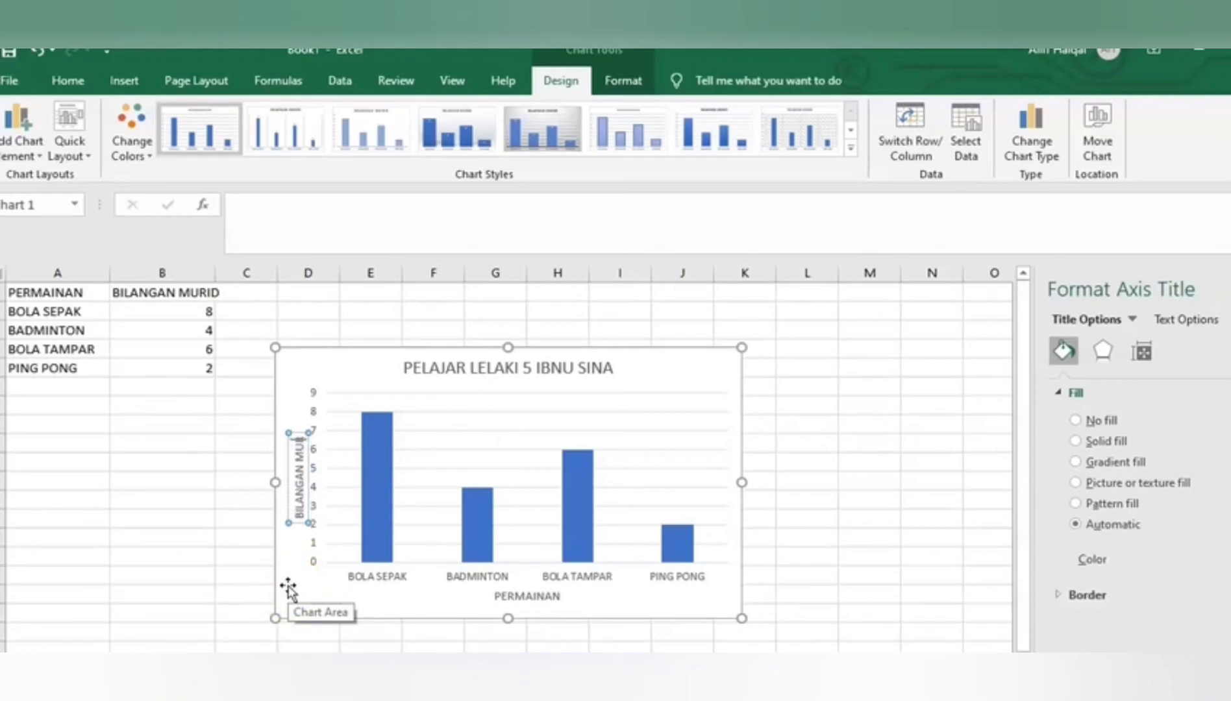
text(D)
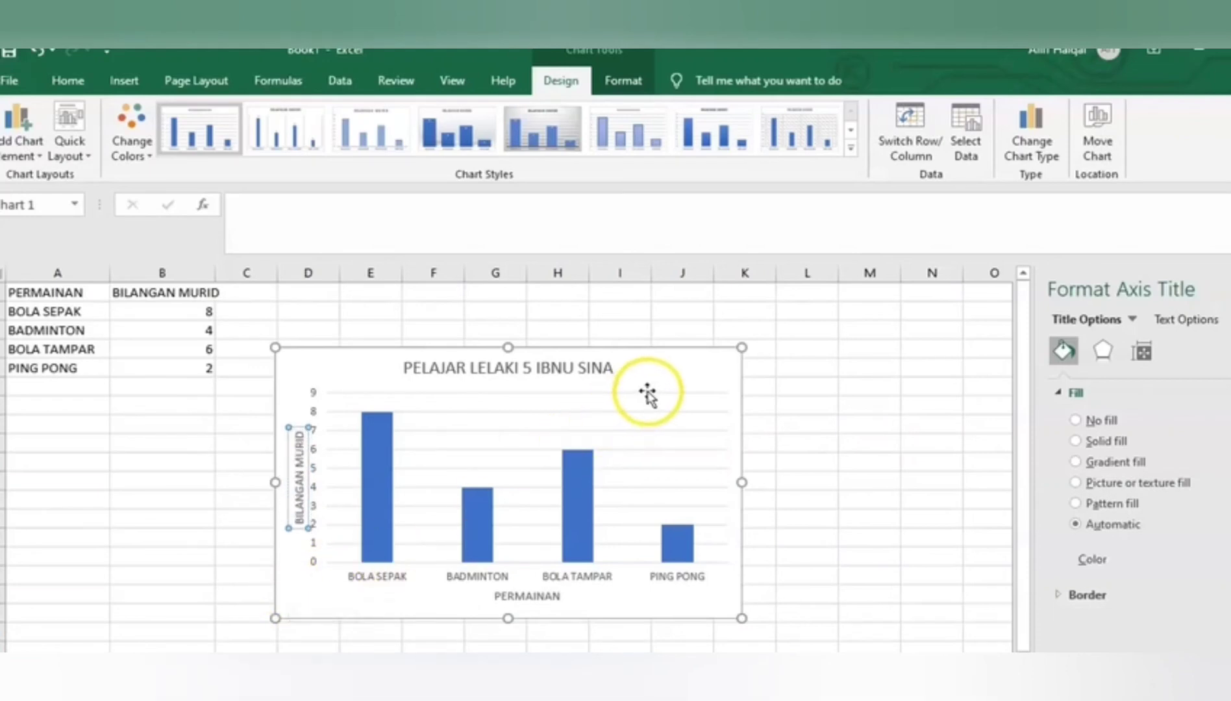
click(648, 392)
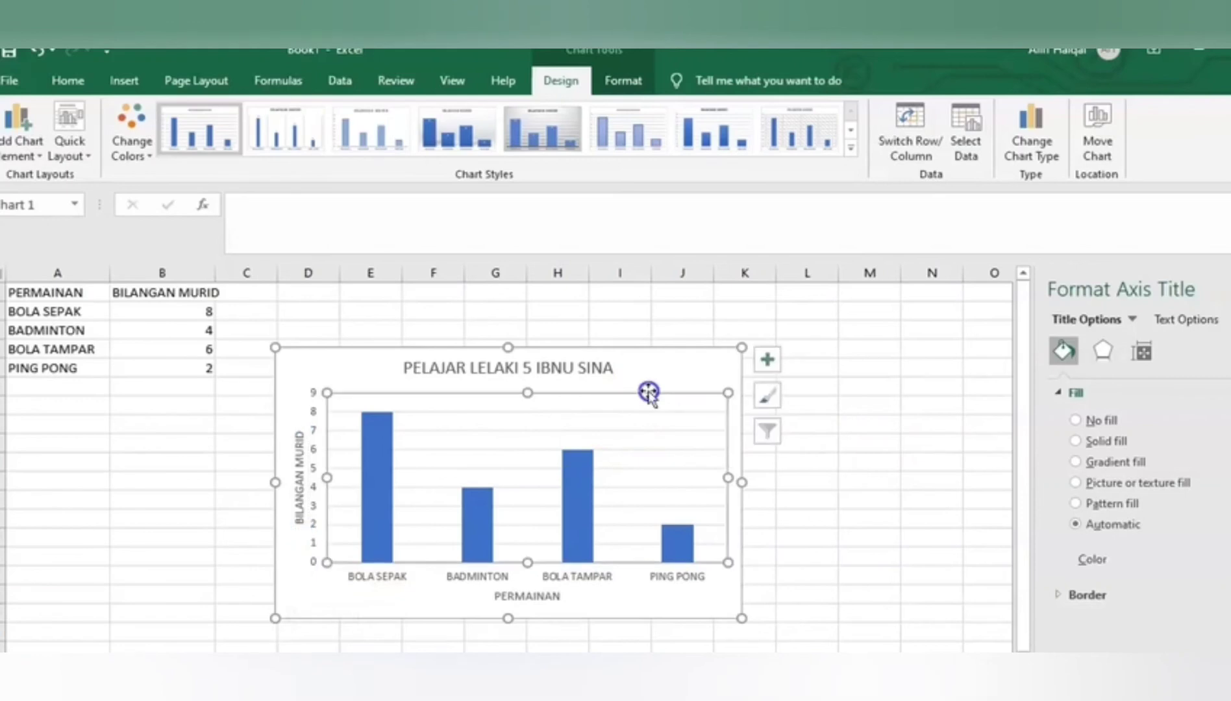
Fill the BILANGAN MURID series columns with the first picture from an online picture search for STUDENT
click(686, 380)
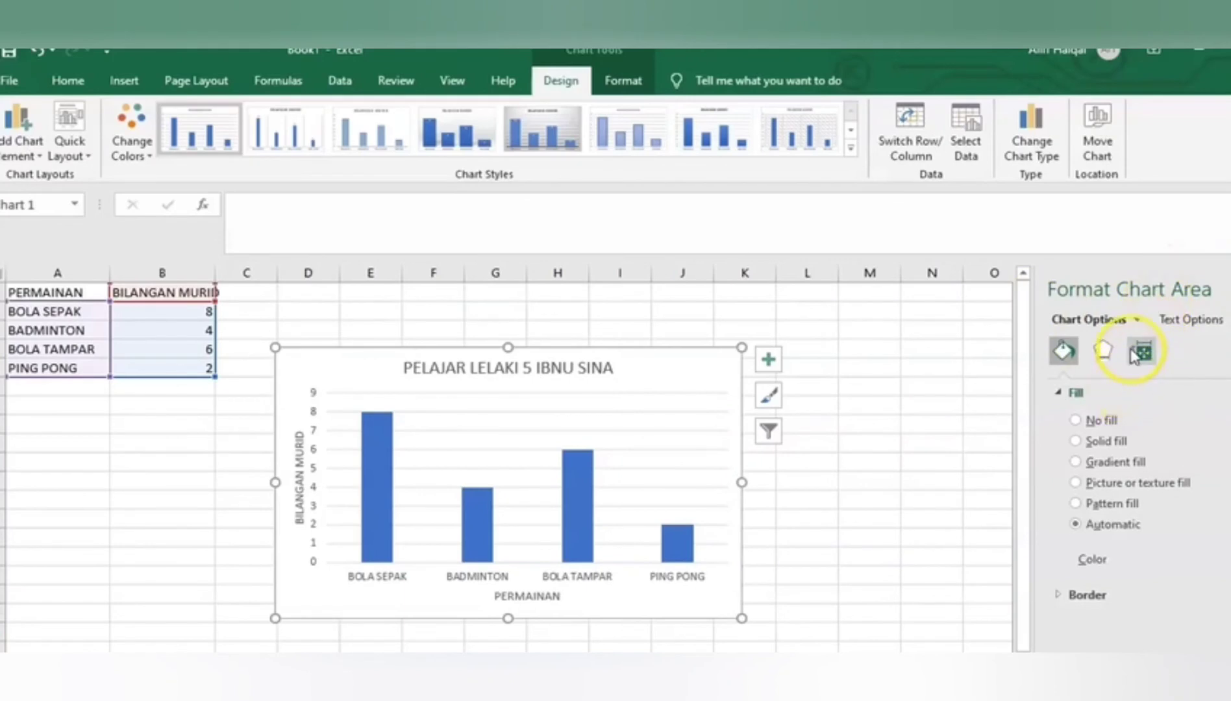
click(1135, 319)
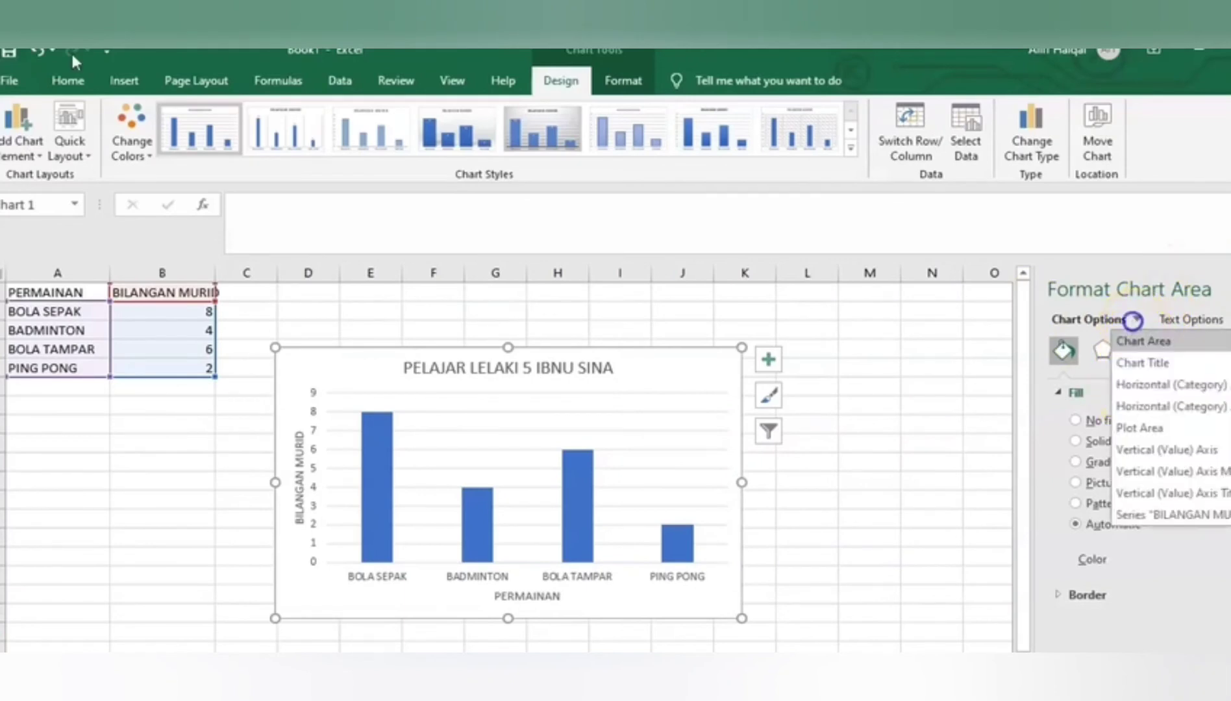
click(1139, 517)
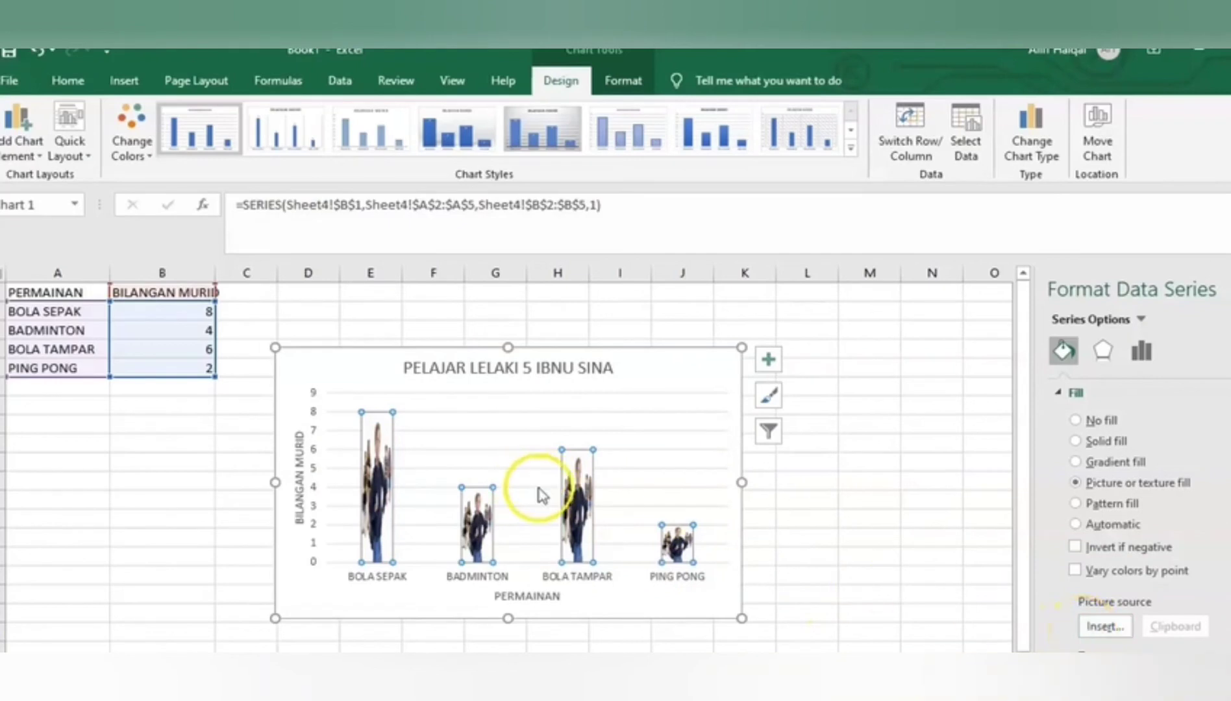
click(1097, 628)
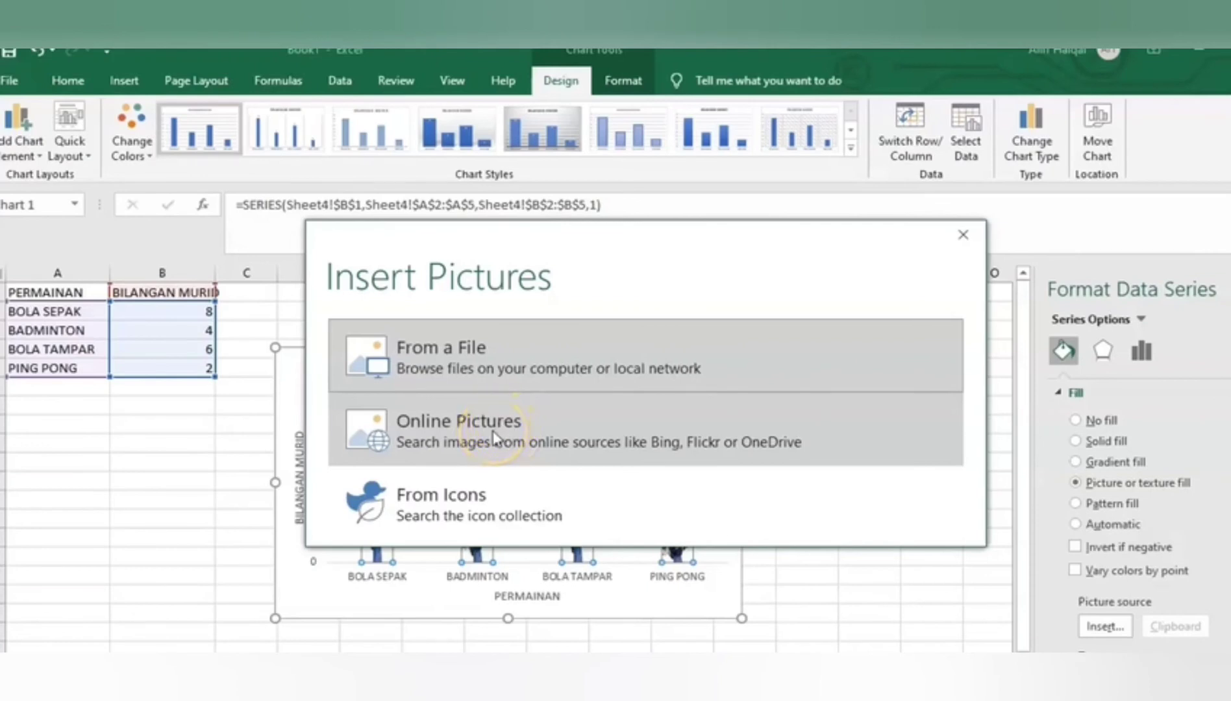
click(495, 438)
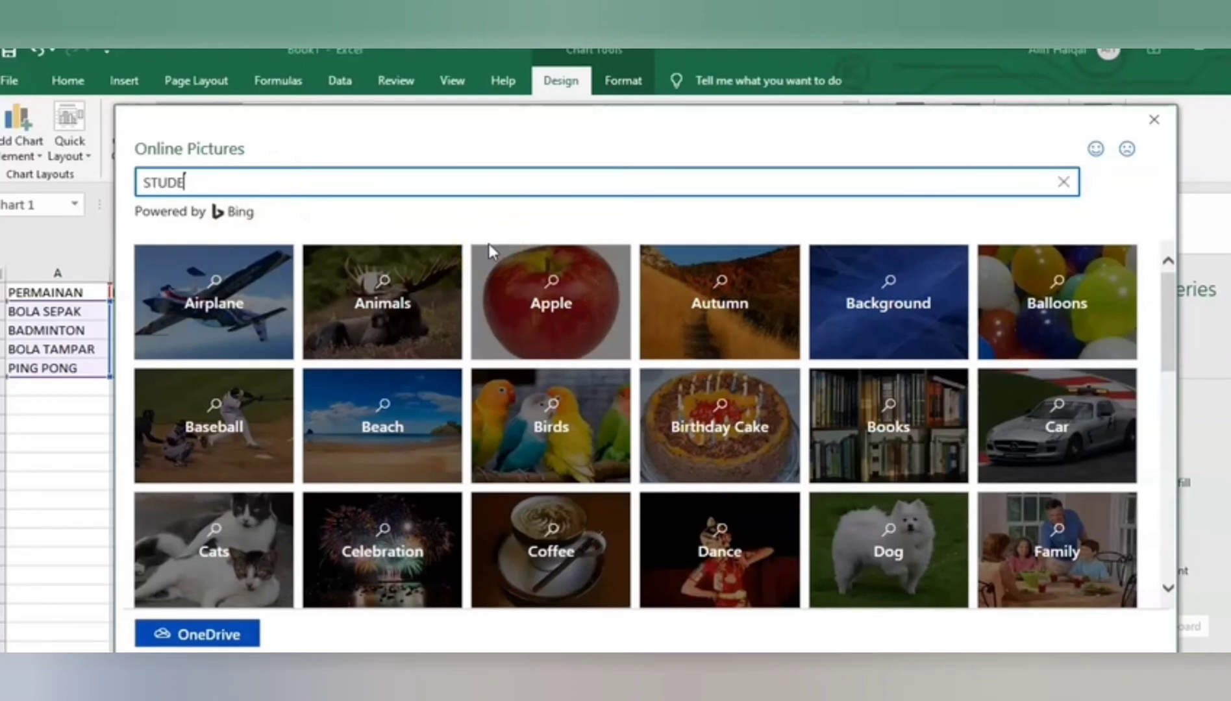
key(Return)
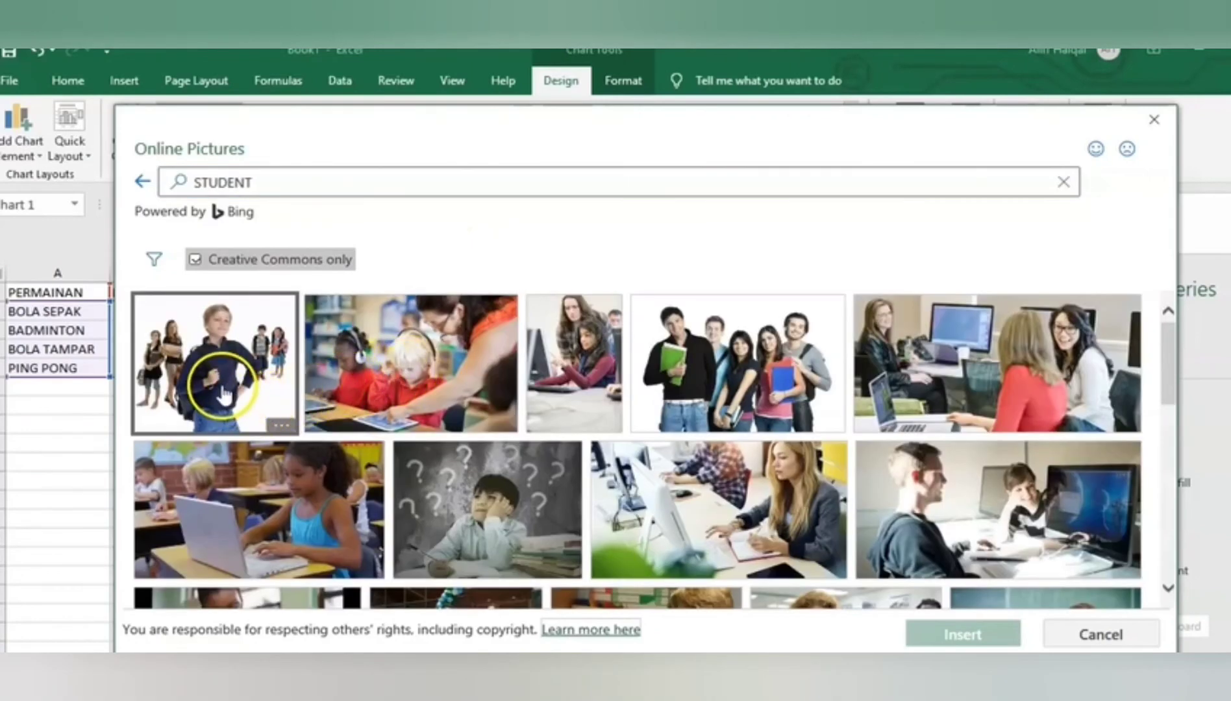
click(218, 376)
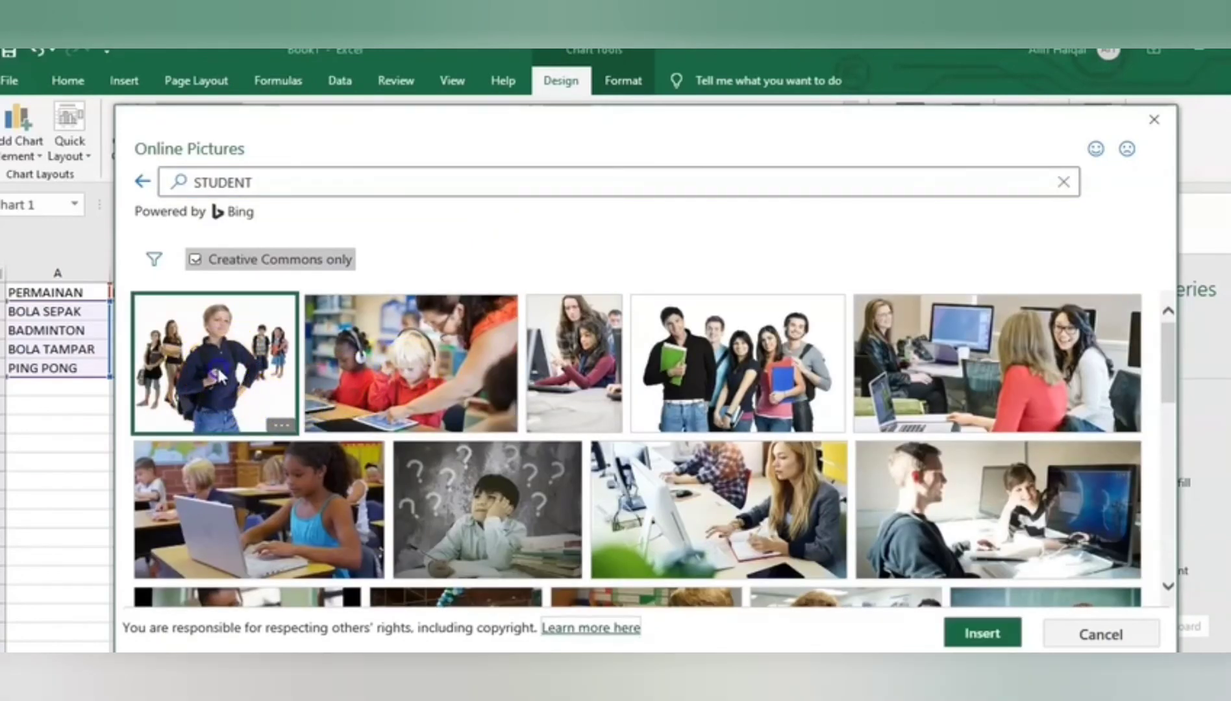
click(963, 636)
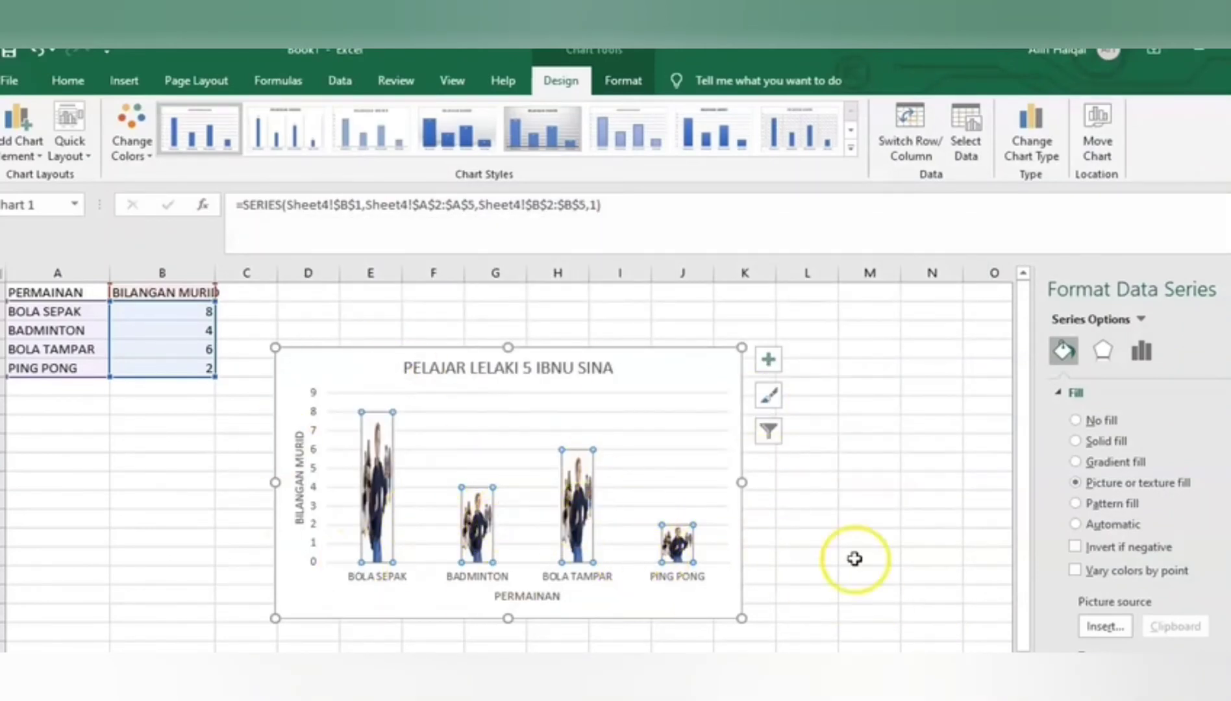
Set the series picture fill to Stack and Scale with, using 2 units per picture
scroll(1104, 607, down, 3)
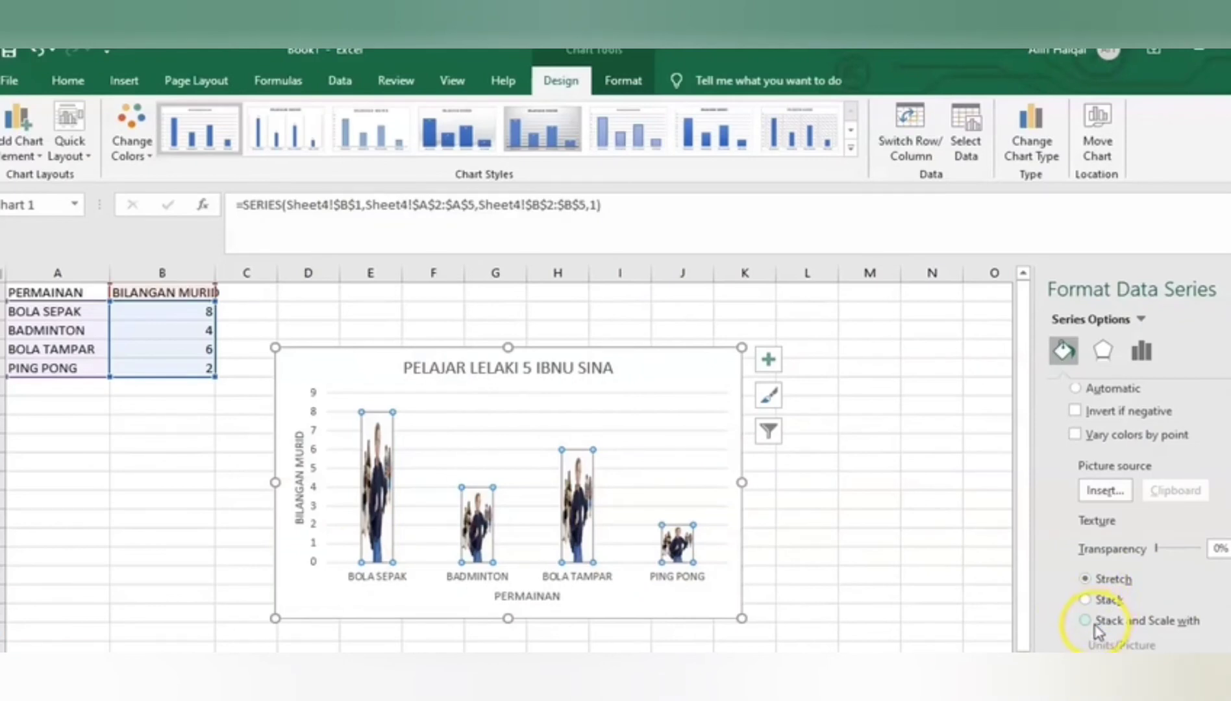
click(1086, 620)
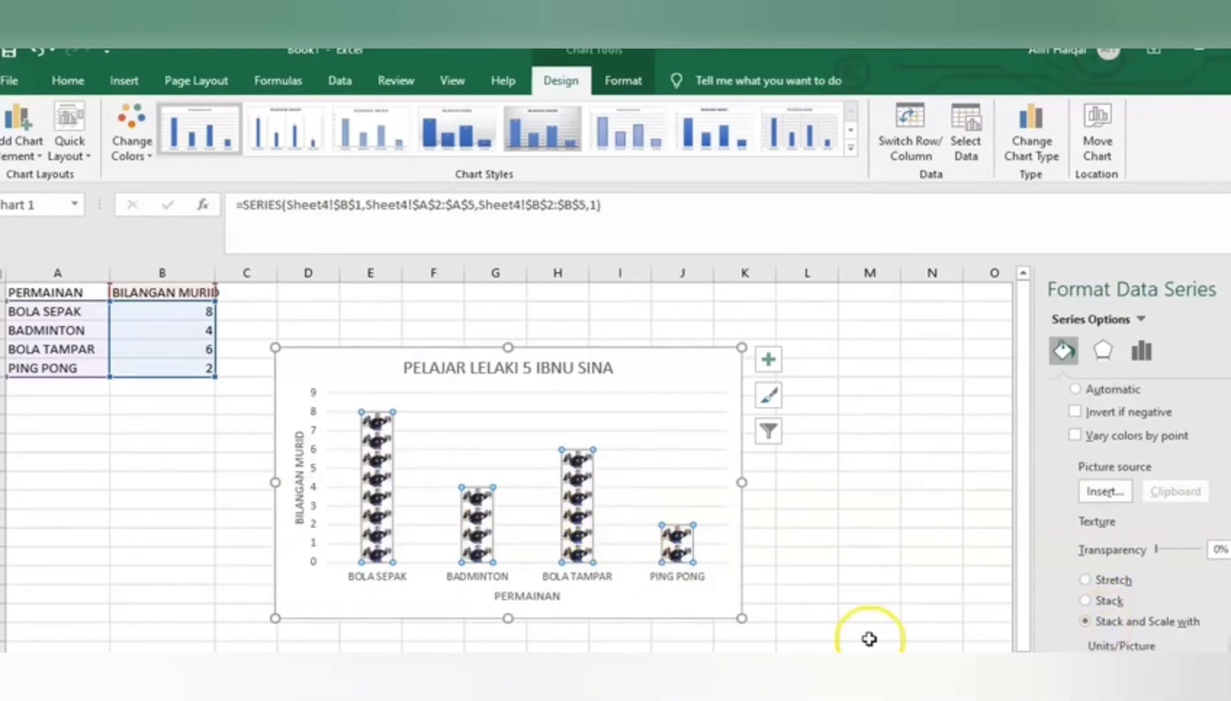
scroll(1033, 633, down, 1)
scroll(1127, 637, down, 1)
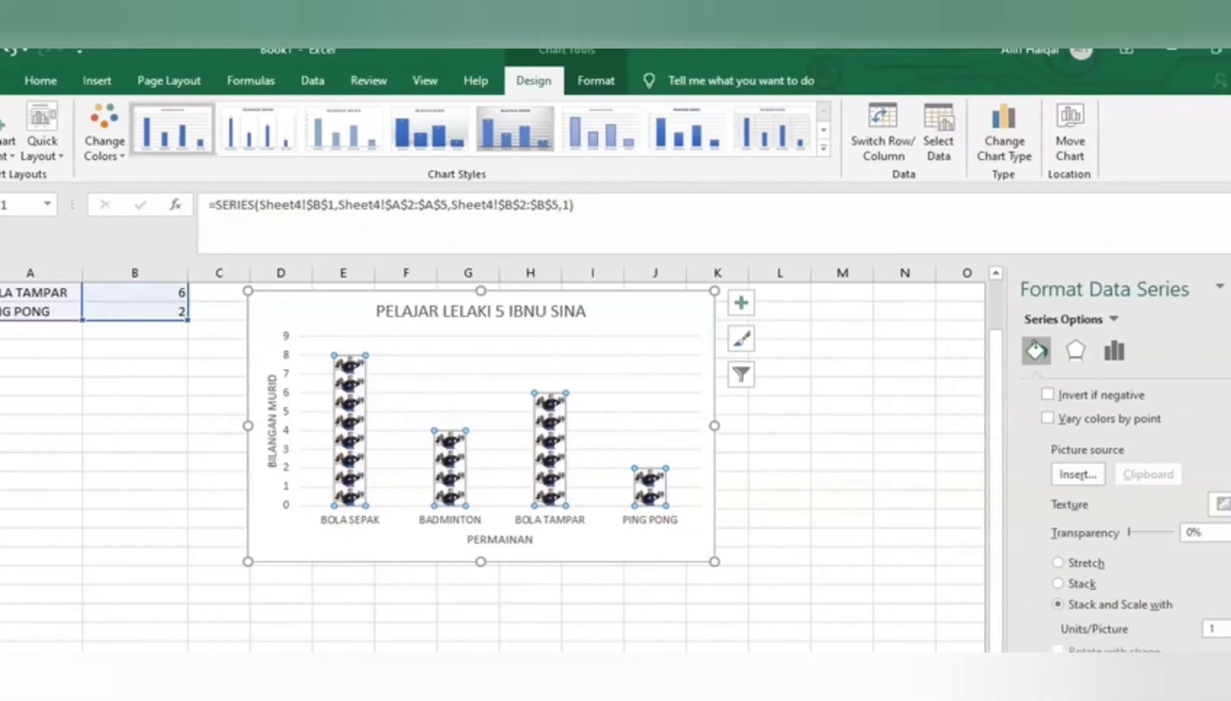
click(1208, 629)
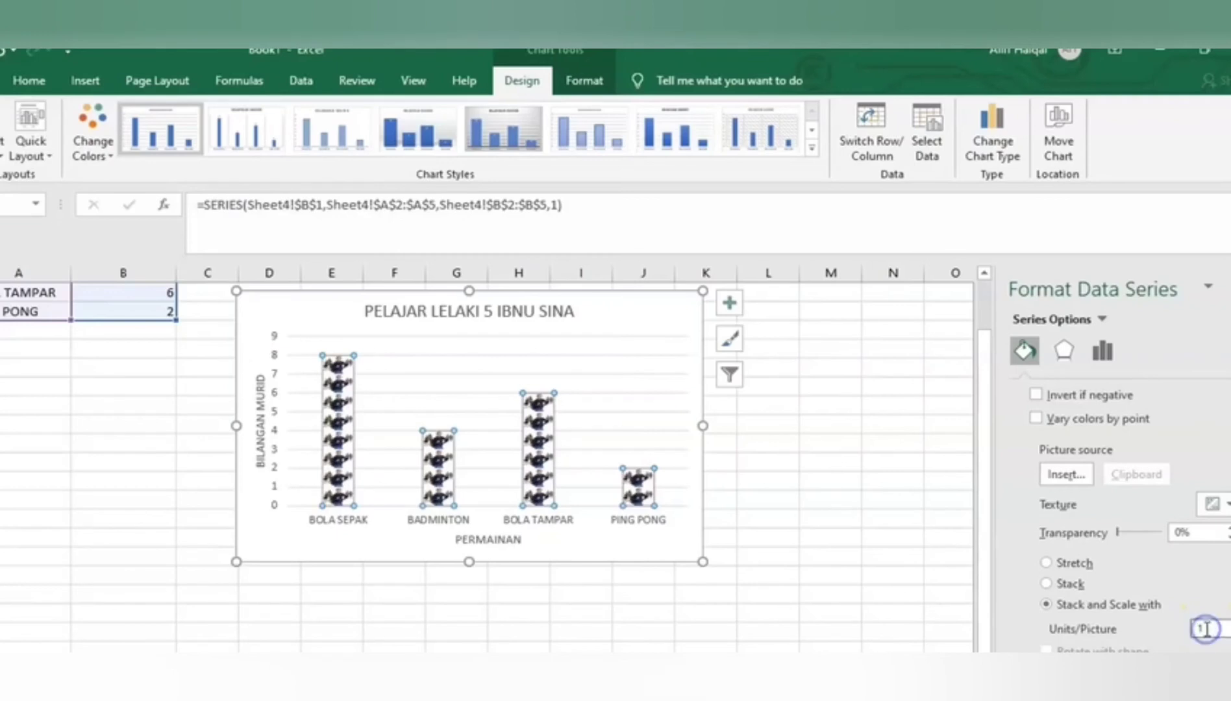
drag(1198, 629, 1193, 631)
text(2)
key(Return)
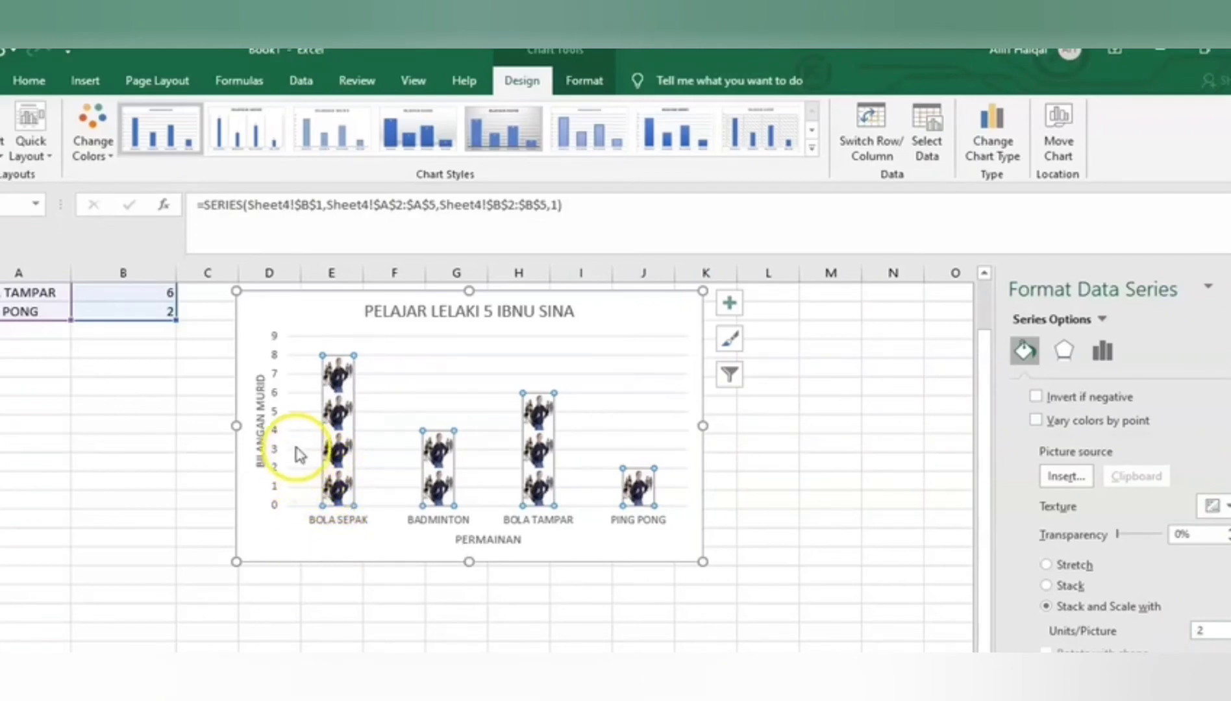
click(761, 518)
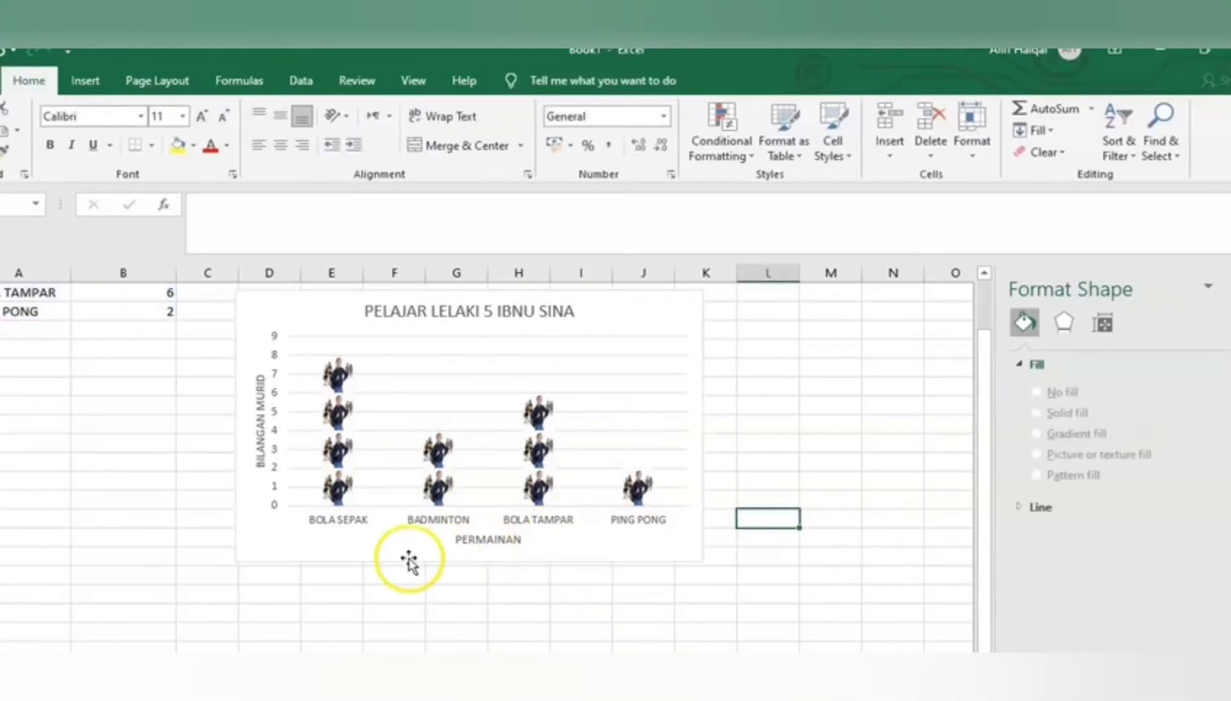
Enter the note 2 UNIT=1 GAMBAR in the column D cell just below the chart
click(262, 574)
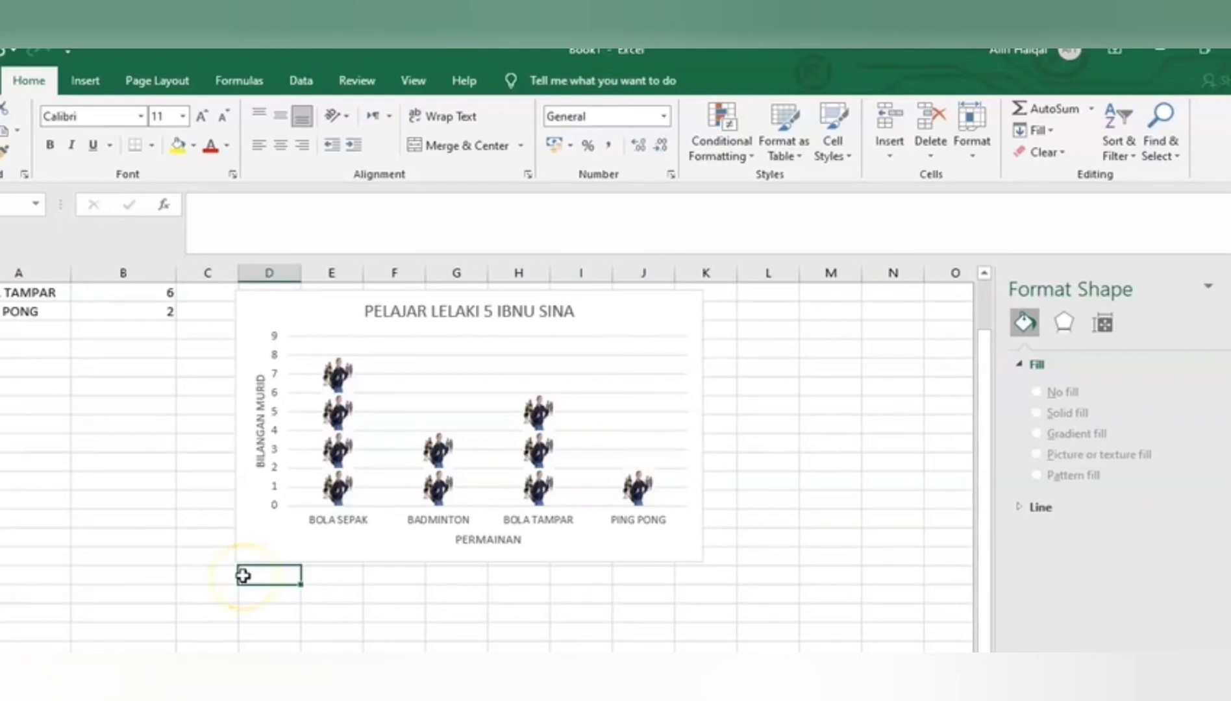
drag(243, 576, 444, 581)
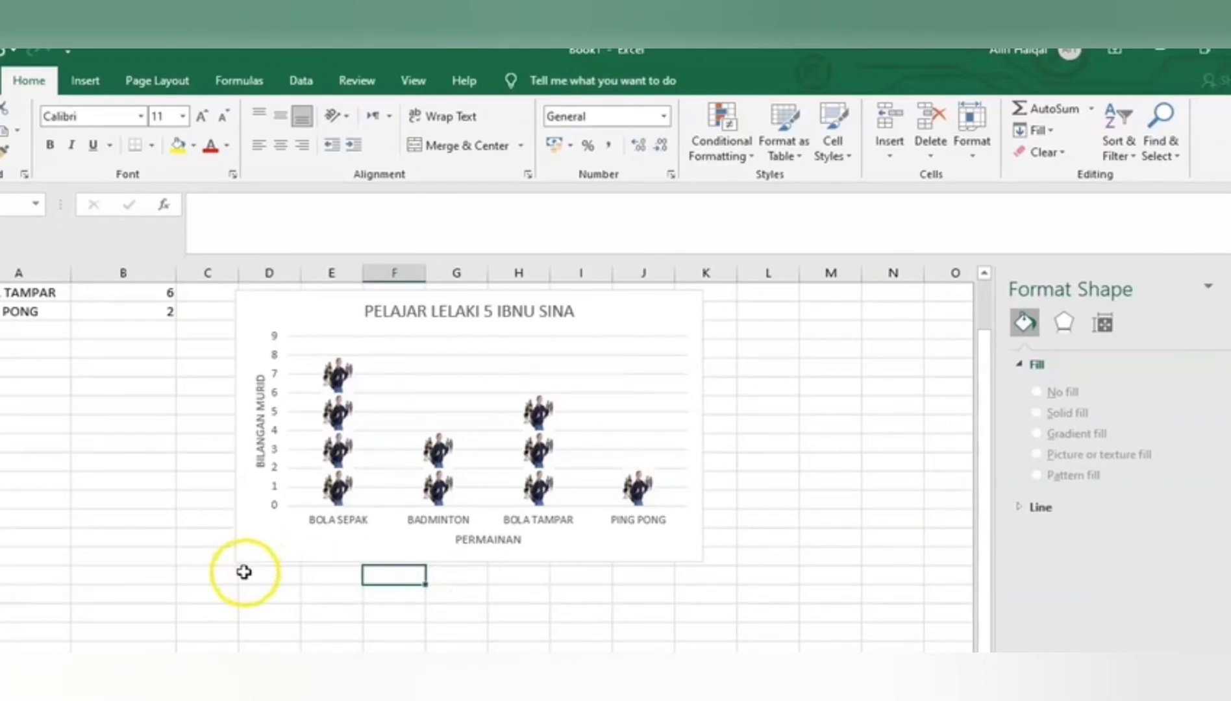
drag(250, 574, 686, 578)
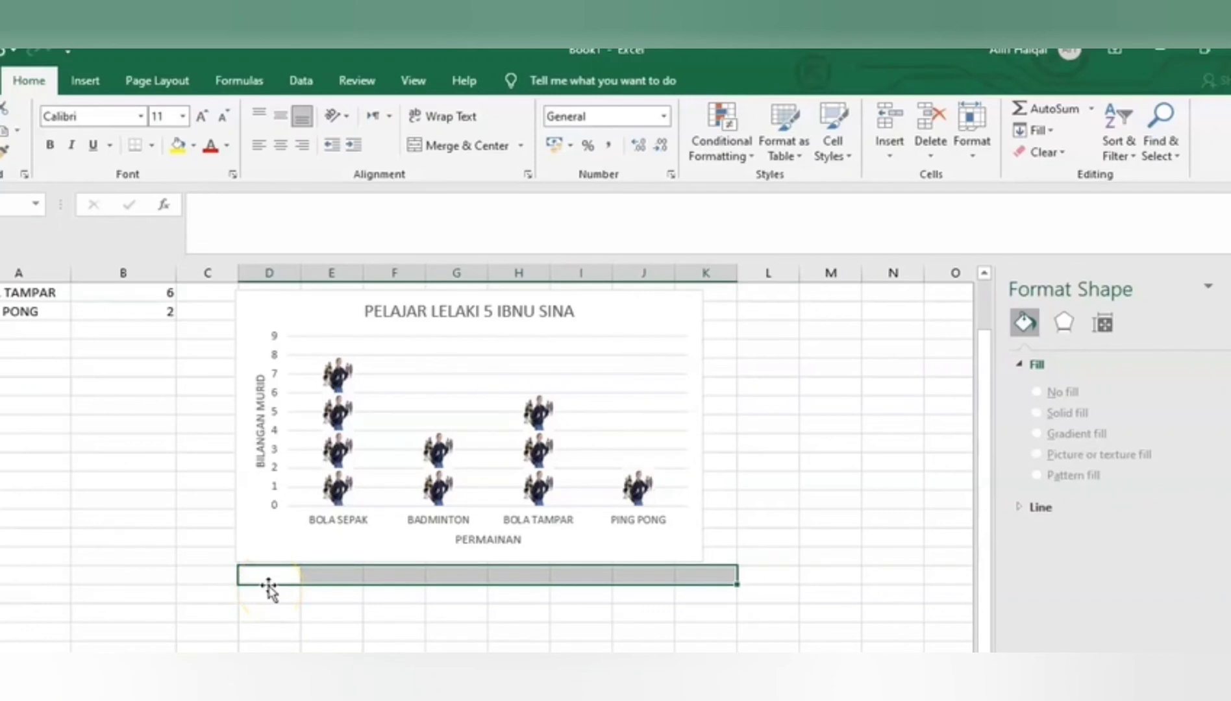
text(2 UNIT)
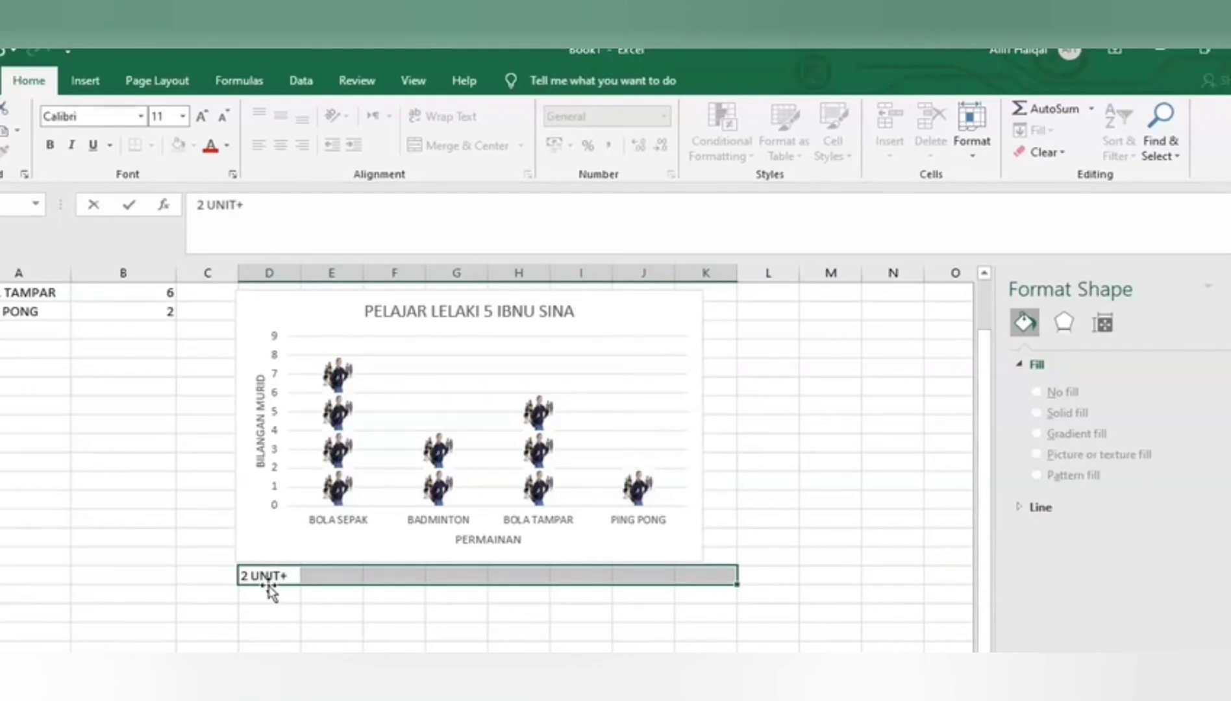
text(+)
key(BackSpace)
text(=1 GS)
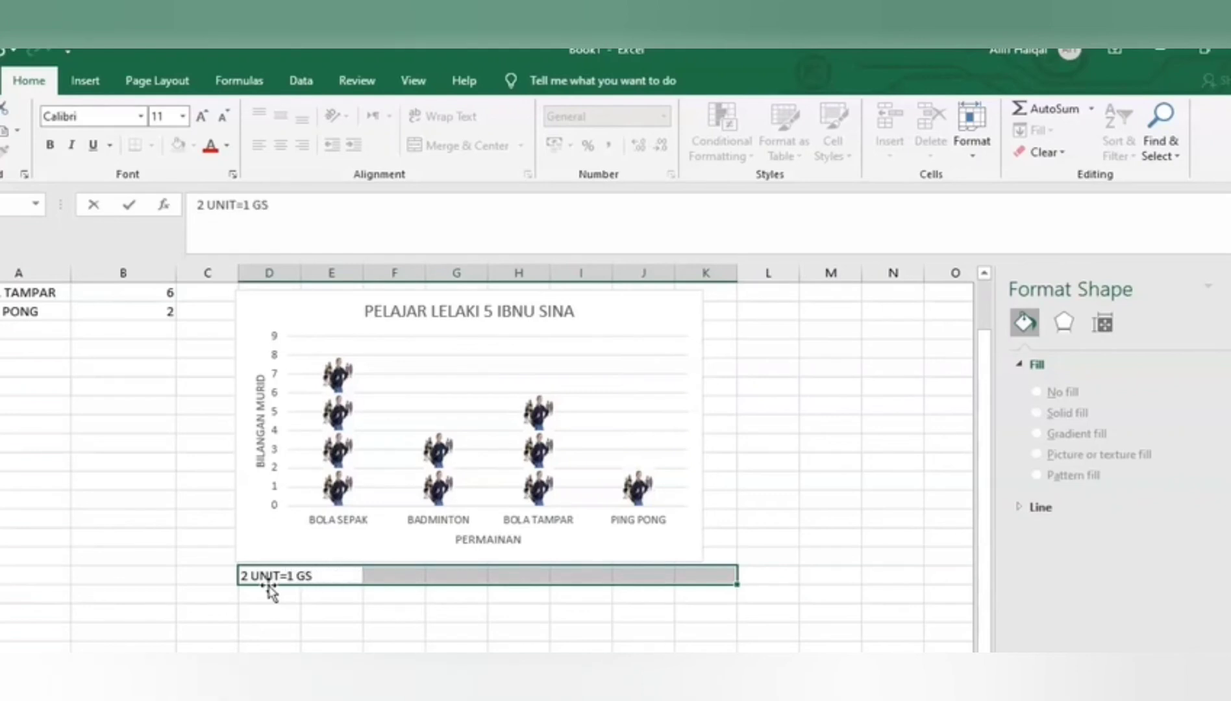
key(BackSpace)
text(AMBAR)
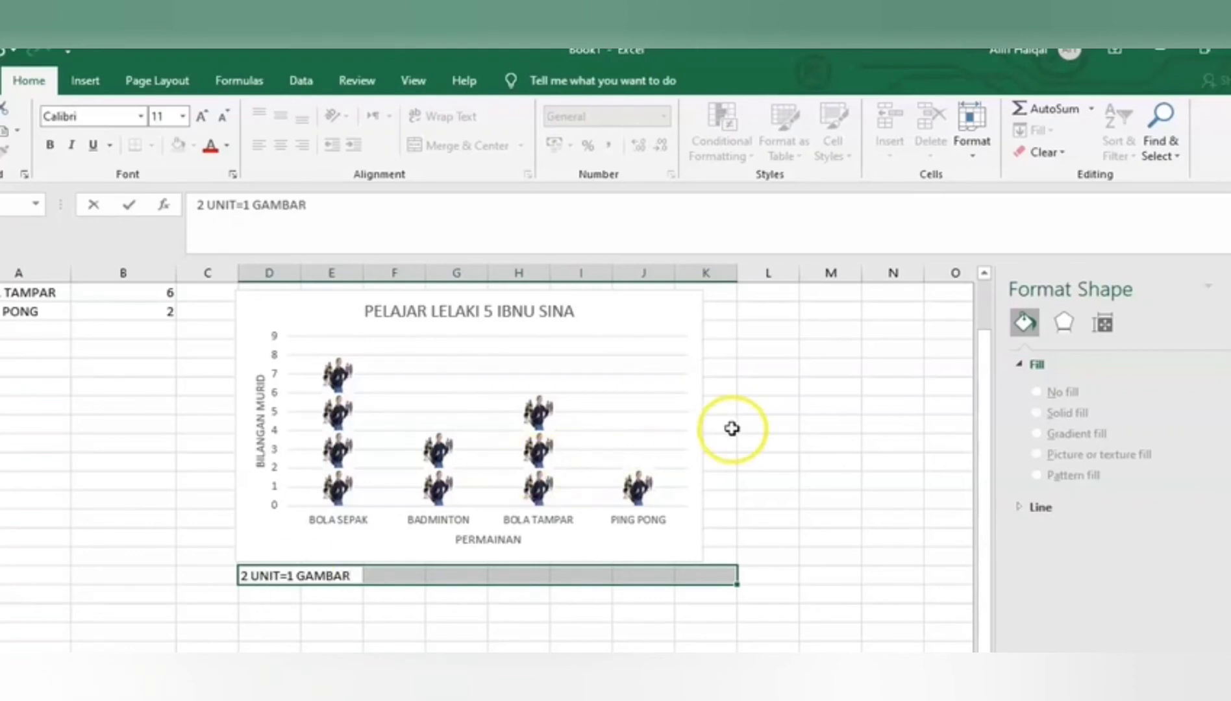
click(806, 430)
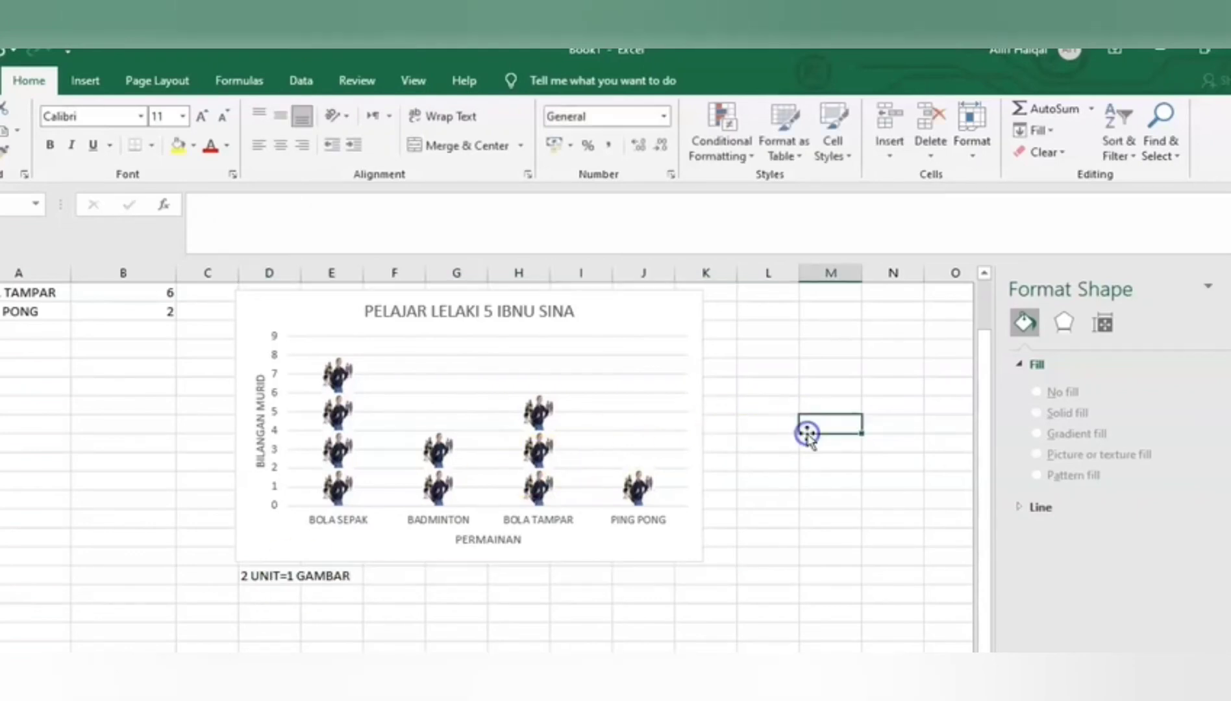
scroll(807, 433, up, 1)
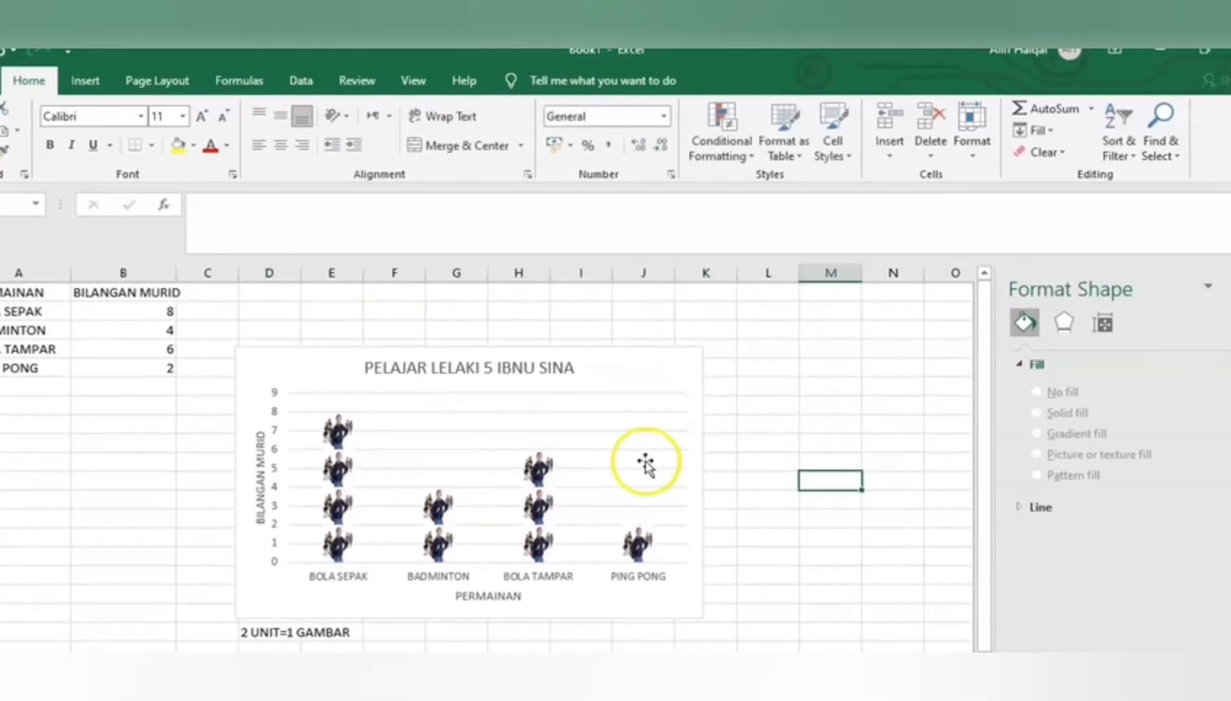